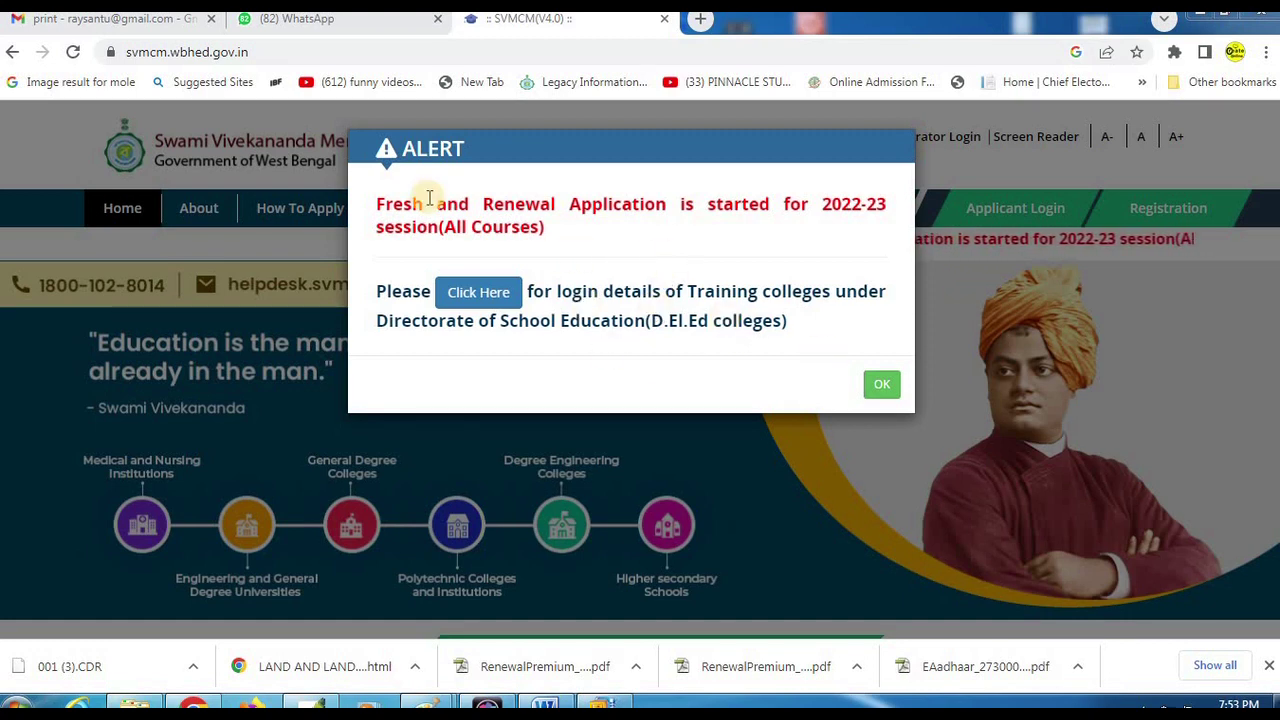
Read the 2022-23 Fresh and Renewal application alert, then dismiss it.
{"action": "mouse_move", "coordinate": [356, 176]}
{"action": "left_mouse_down"}
{"action": "mouse_move", "coordinate": [503, 237]}
{"action": "mouse_move", "coordinate": [700, 250]}
{"action": "left_mouse_up"}
{"action": "left_click_drag", "start_coordinate": [846, 250], "coordinate": [908, 250]}
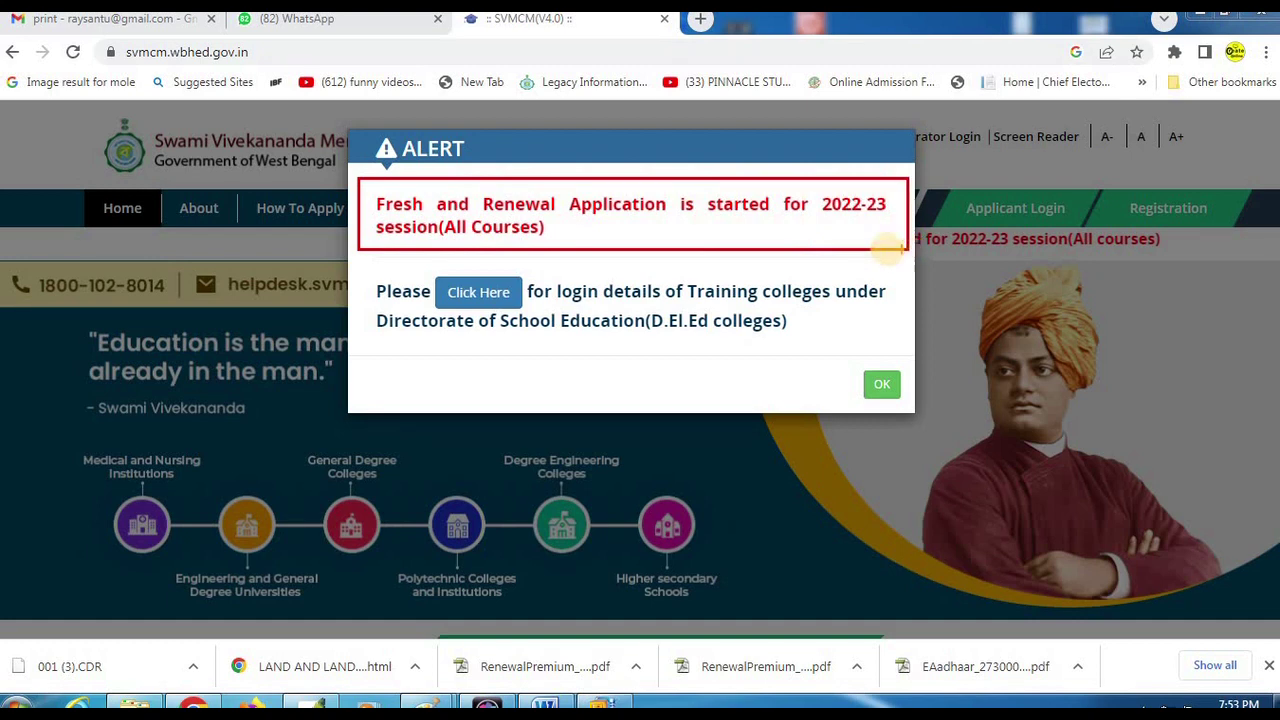
{"action": "left_click", "coordinate": [882, 386]}
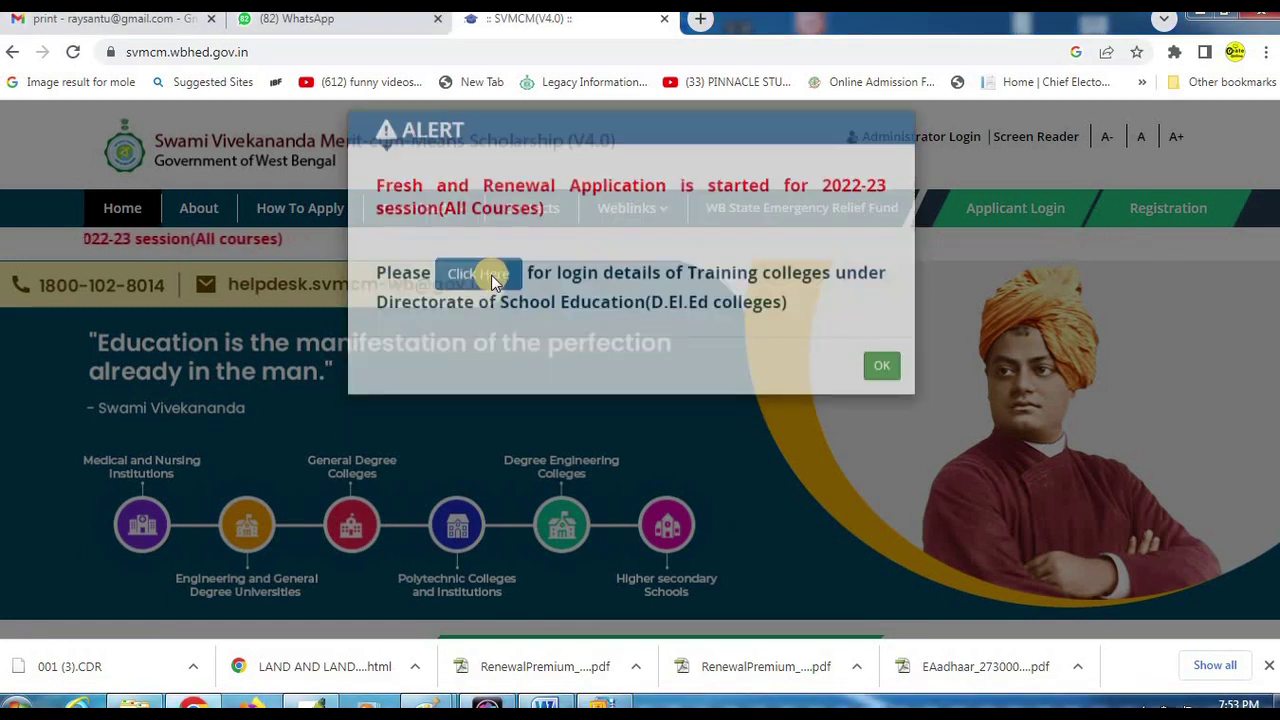
Open the Income Certificate proforma PDF from Downloads in a new tab, then go back to the portal tab.
{"action": "left_click", "coordinate": [434, 209]}
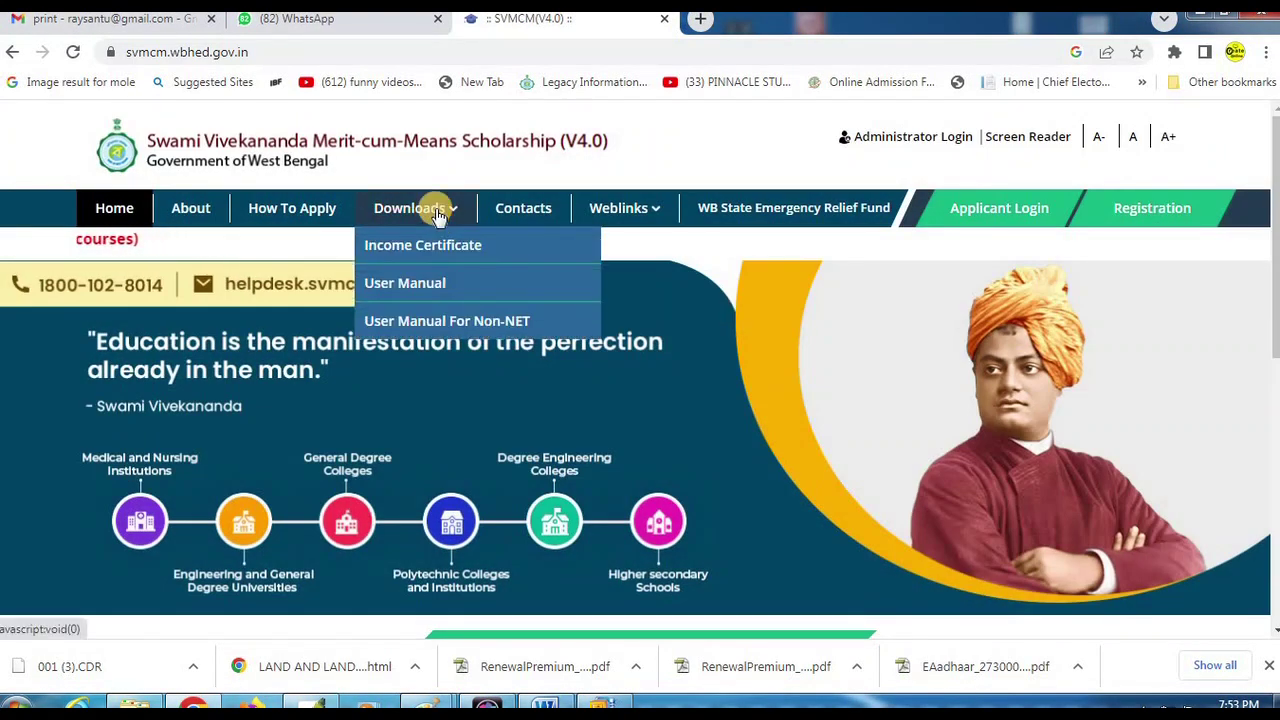
{"action": "left_click", "coordinate": [445, 248]}
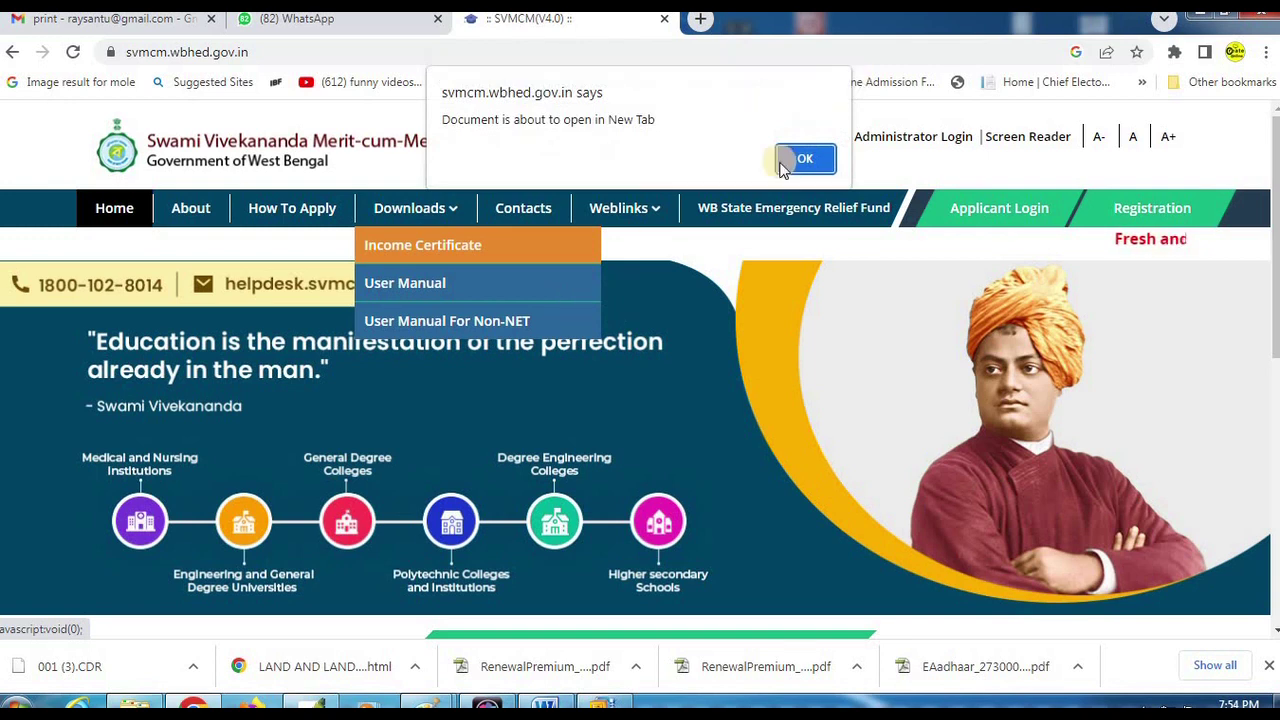
{"action": "left_click", "coordinate": [797, 157]}
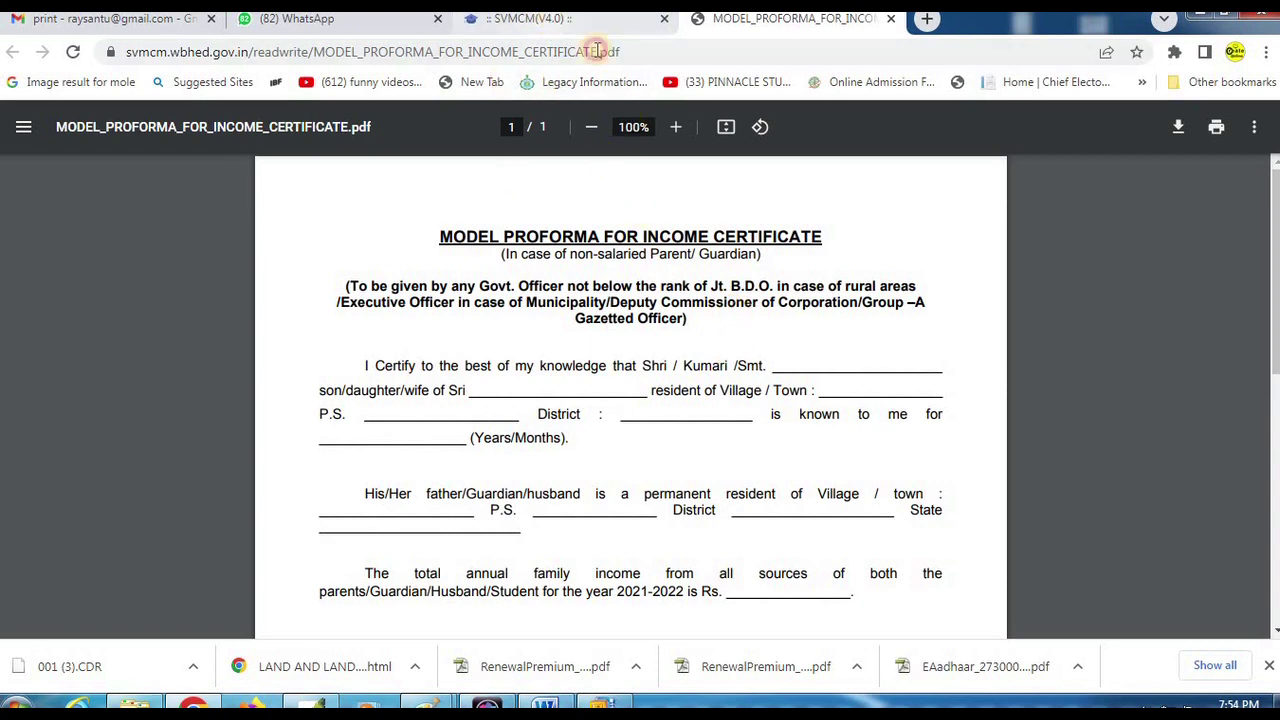
{"action": "left_click", "coordinate": [557, 24]}
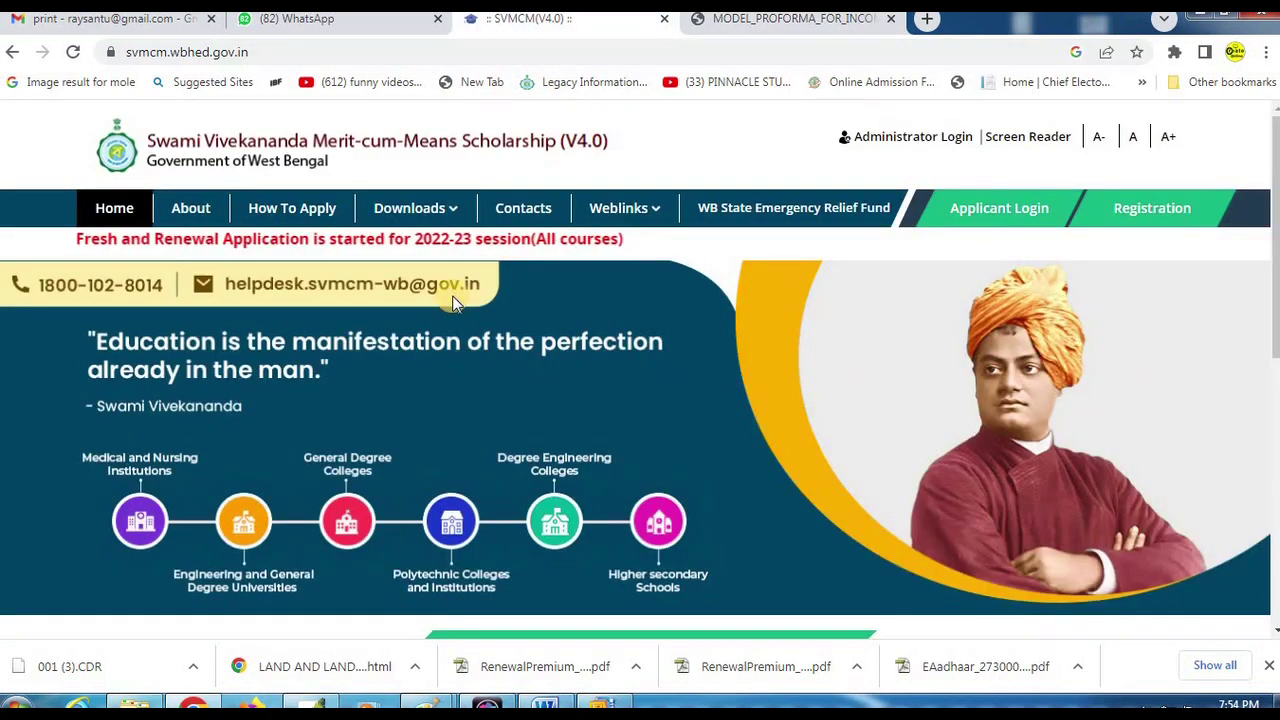
Open How To Apply and bring up Step 1, Online Registration, of the application procedure.
{"action": "left_click", "coordinate": [300, 208]}
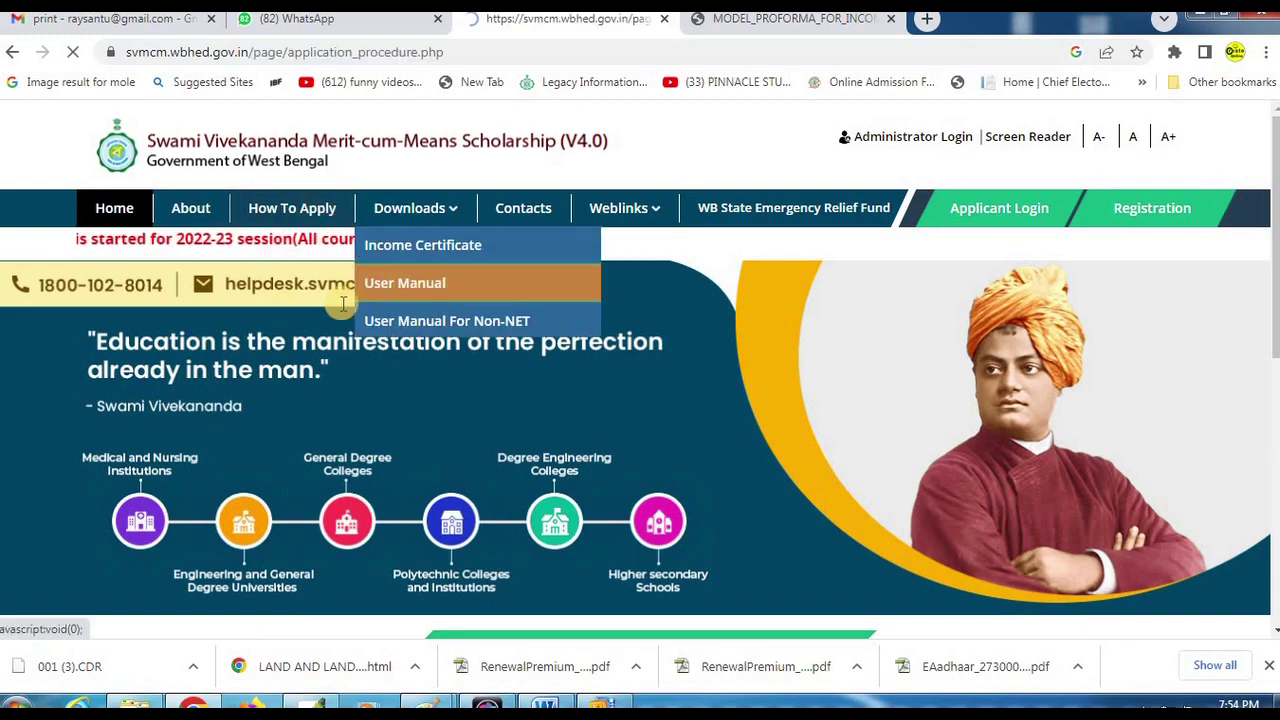
{"action": "scroll", "coordinate": [407, 360], "scroll_direction": "down", "scroll_amount": 2}
{"action": "key", "text": "alt+Left"}
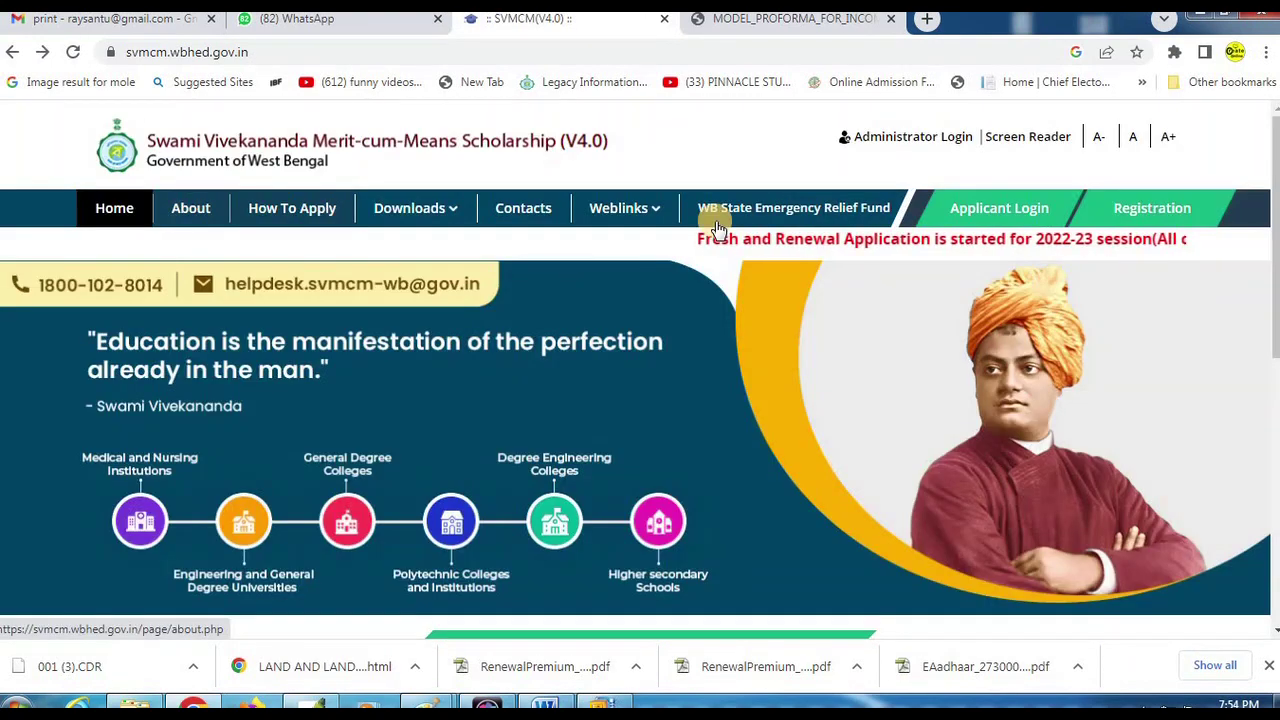
{"action": "scroll", "coordinate": [460, 398], "scroll_direction": "down", "scroll_amount": 5}
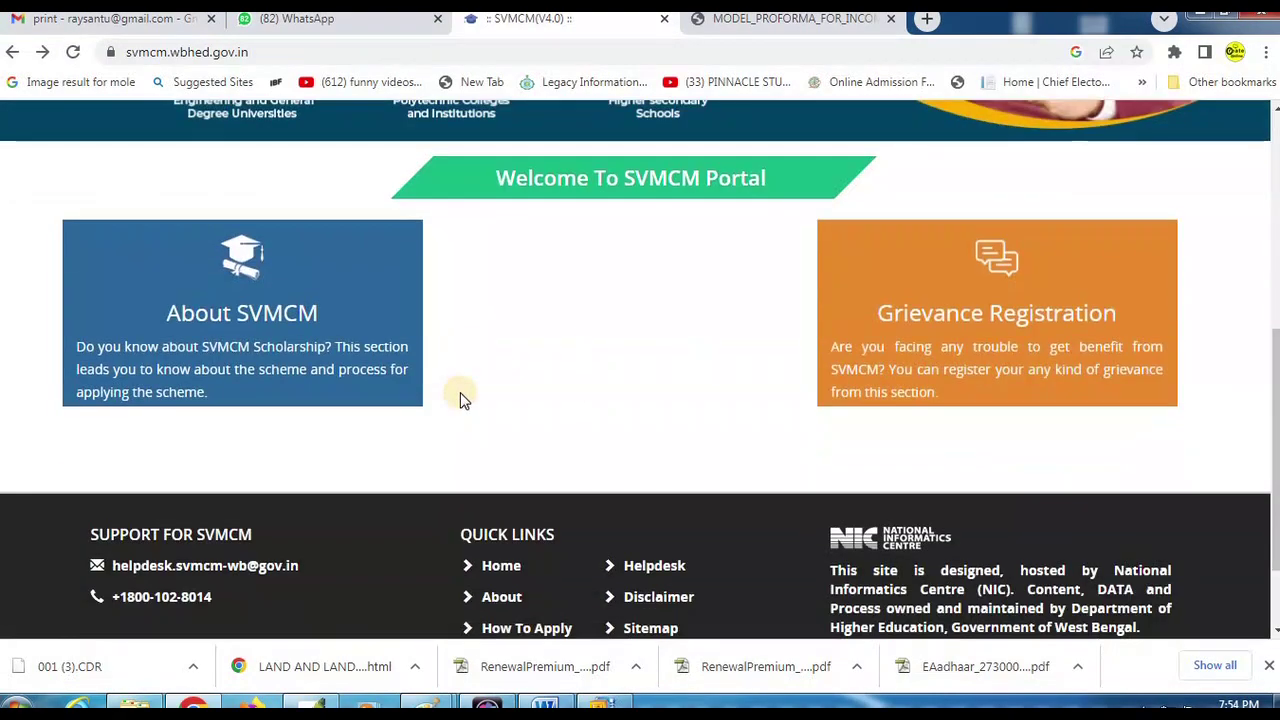
{"action": "scroll", "coordinate": [460, 392], "scroll_direction": "up", "scroll_amount": 3}
{"action": "key", "text": "alt+Right"}
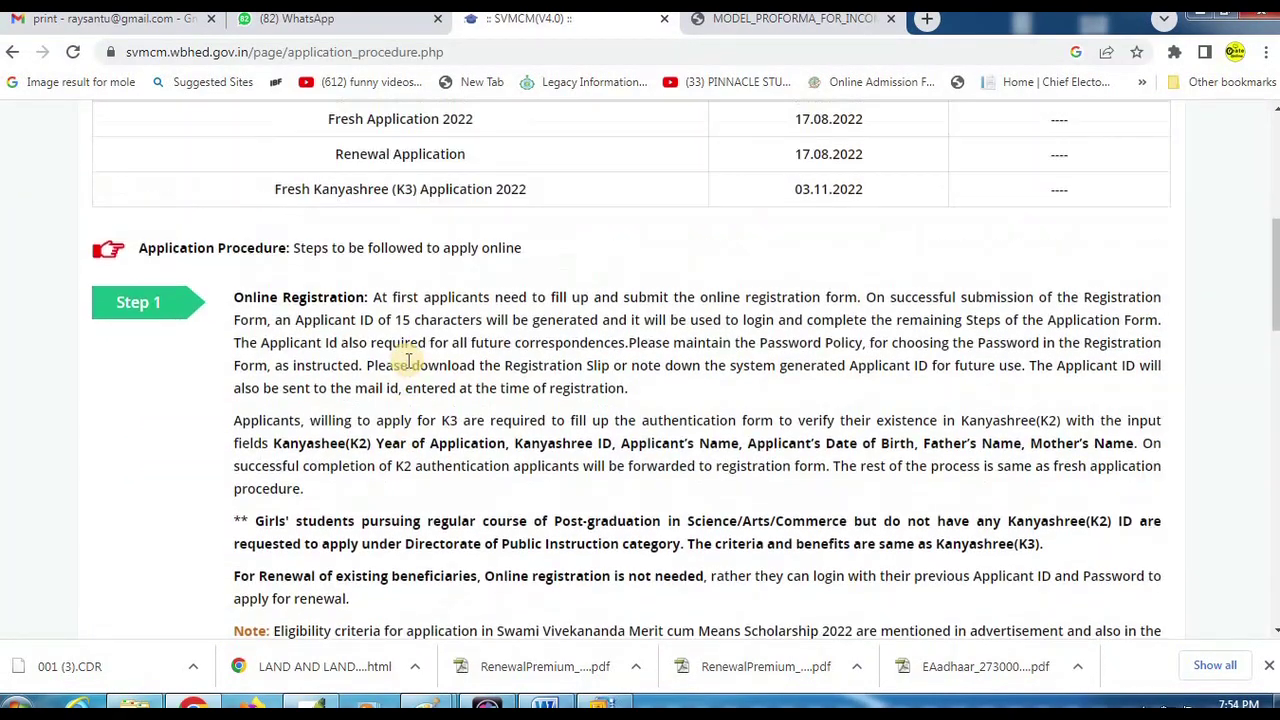
{"action": "scroll", "coordinate": [407, 360], "scroll_direction": "up", "scroll_amount": 5}
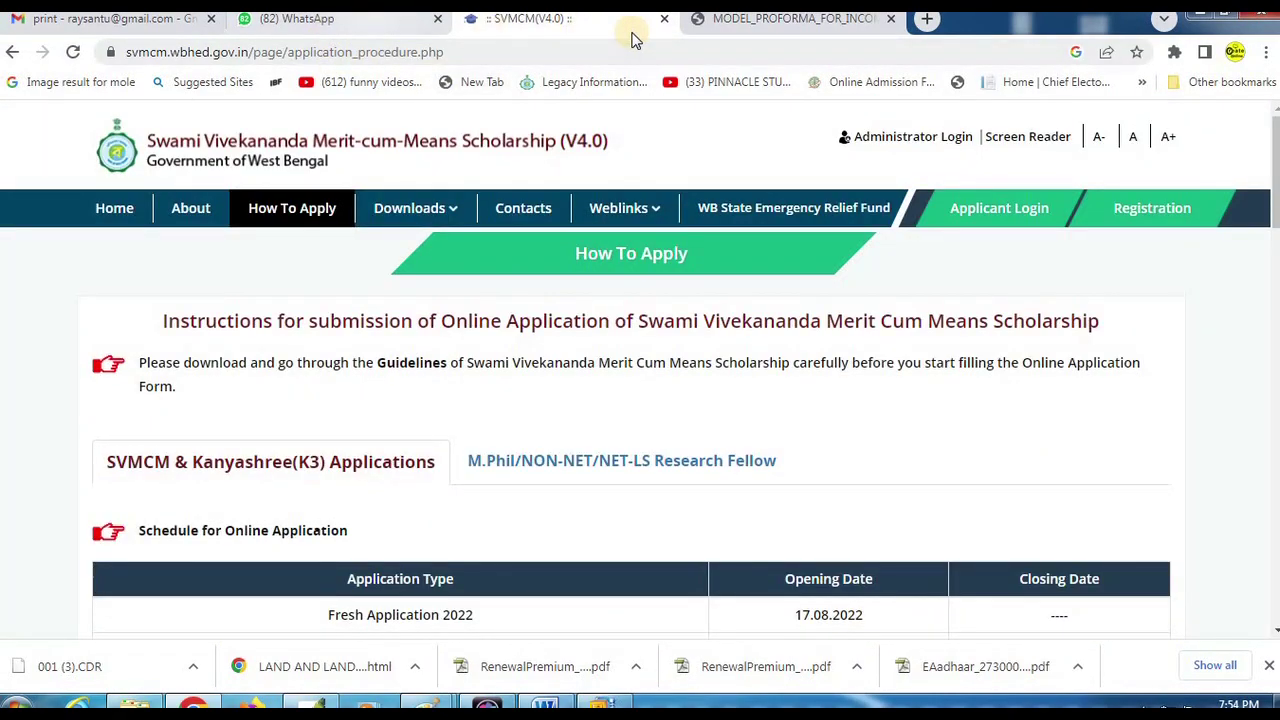
{"action": "key", "text": "alt+Left"}
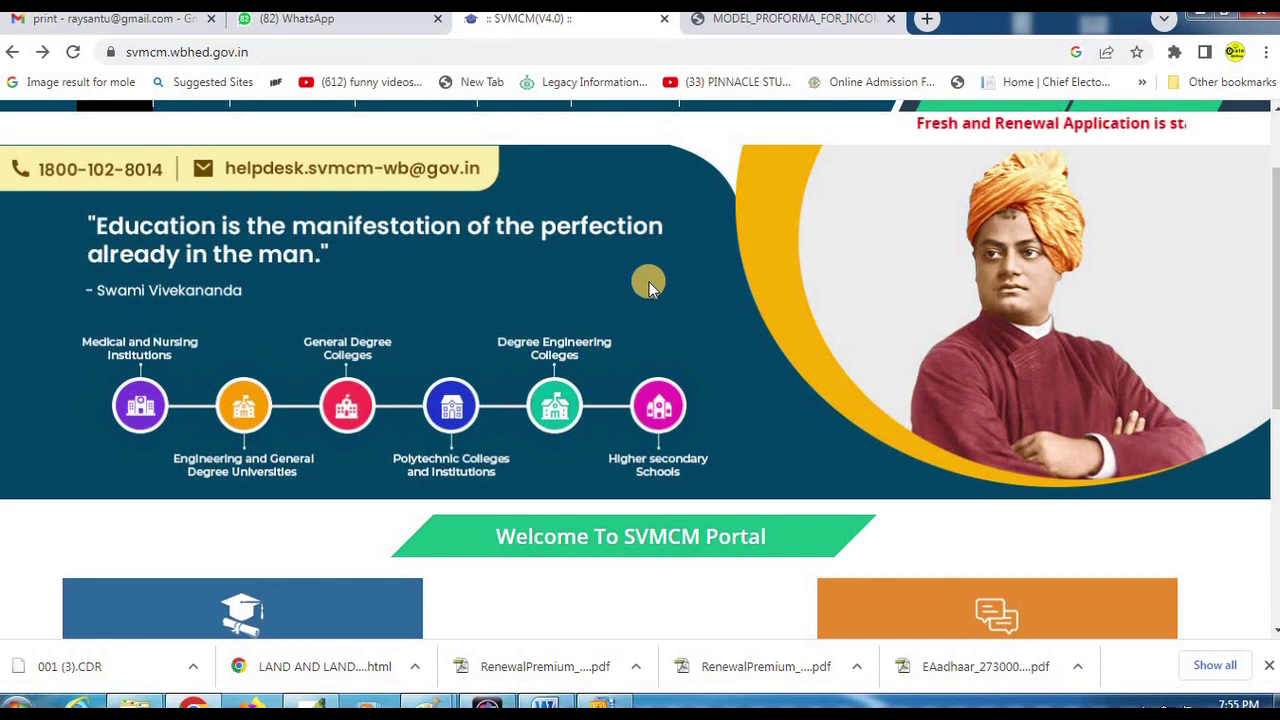
{"action": "scroll", "coordinate": [569, 297], "scroll_direction": "up", "scroll_amount": 2}
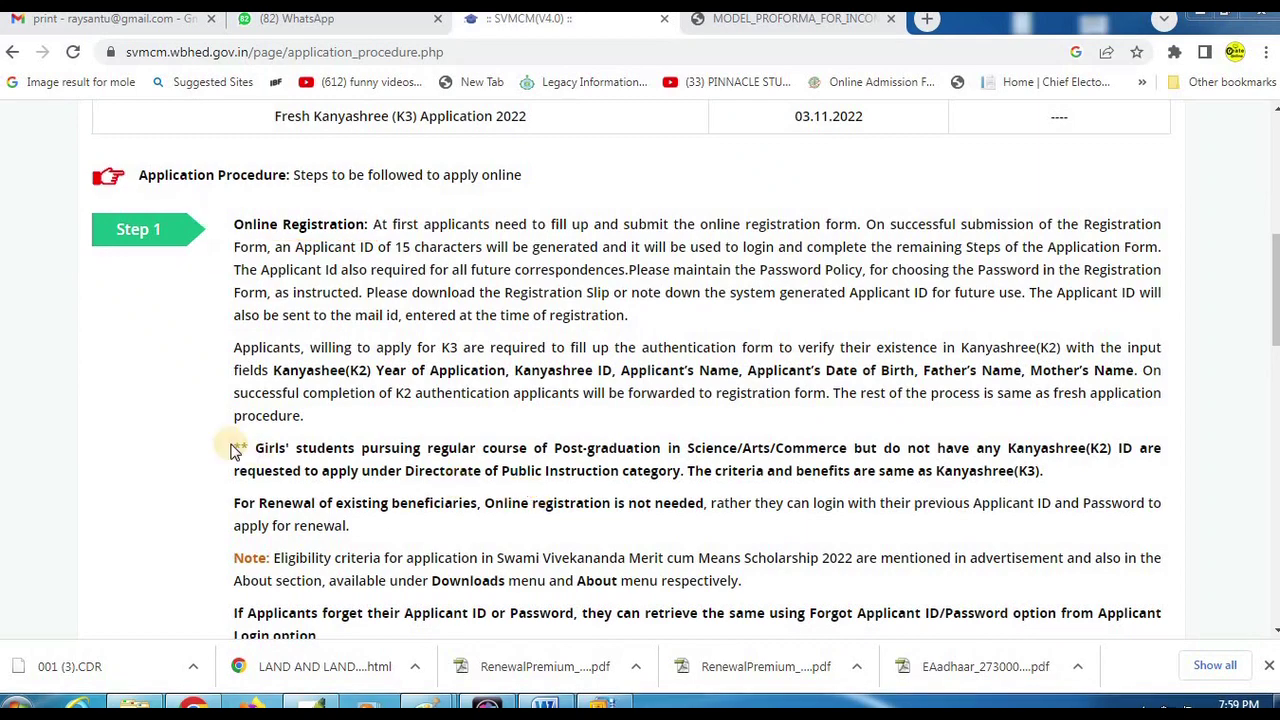
{"action": "scroll", "coordinate": [368, 474], "scroll_direction": "down", "scroll_amount": 2}
{"action": "scroll", "coordinate": [372, 474], "scroll_direction": "down", "scroll_amount": 3}
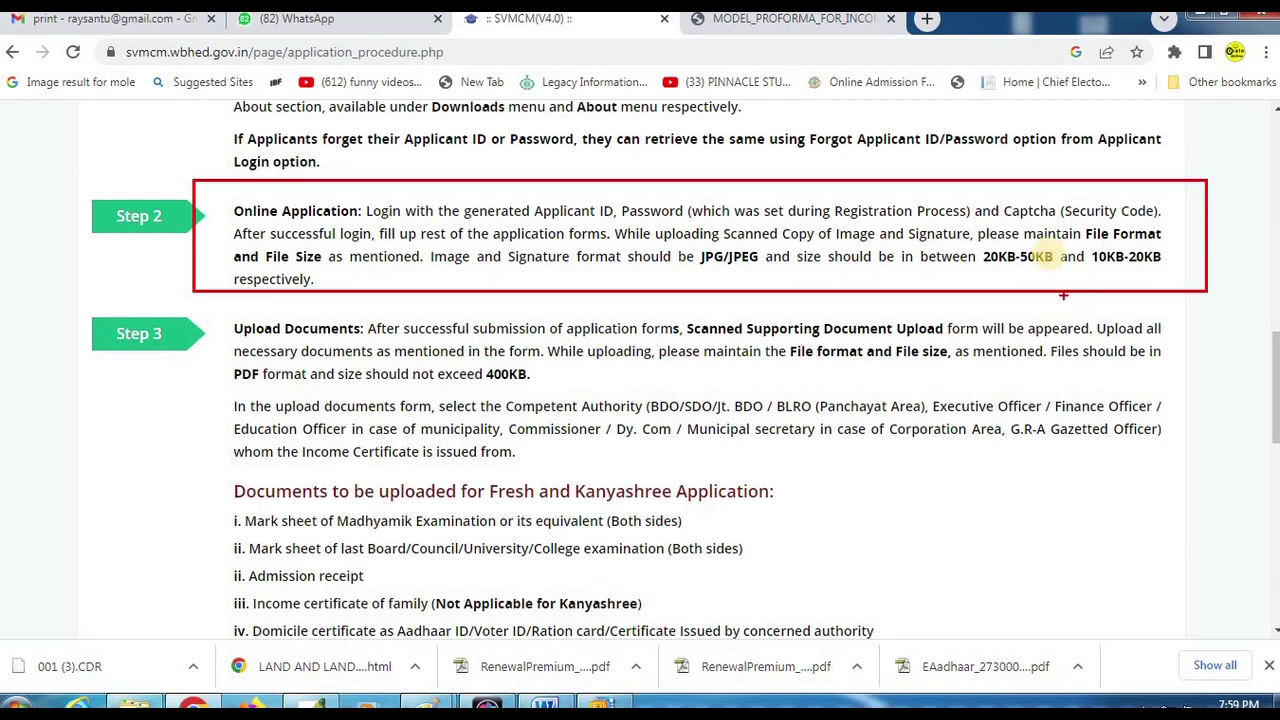
{"action": "left_click_drag", "start_coordinate": [910, 224], "coordinate": [1184, 278]}
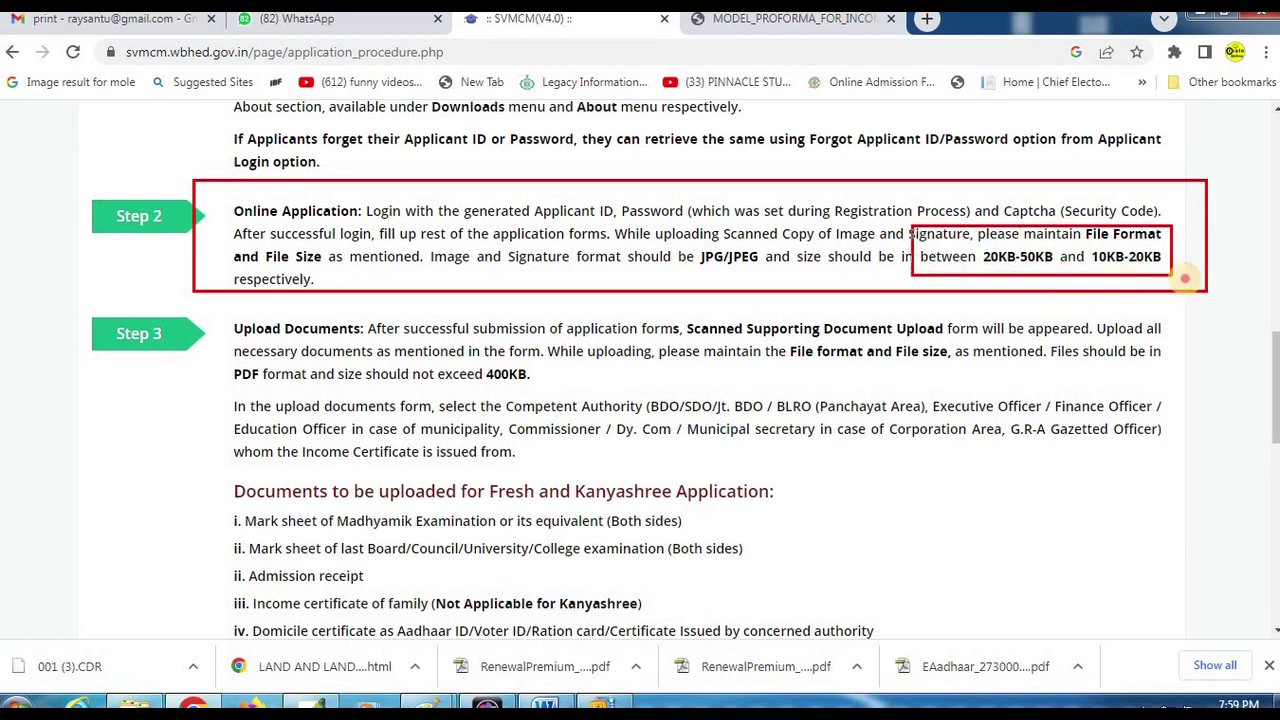
{"action": "mouse_move", "coordinate": [1077, 248]}
{"action": "left_mouse_down"}
{"action": "mouse_move", "coordinate": [1160, 258]}
{"action": "mouse_move", "coordinate": [1186, 275]}
{"action": "left_mouse_up"}
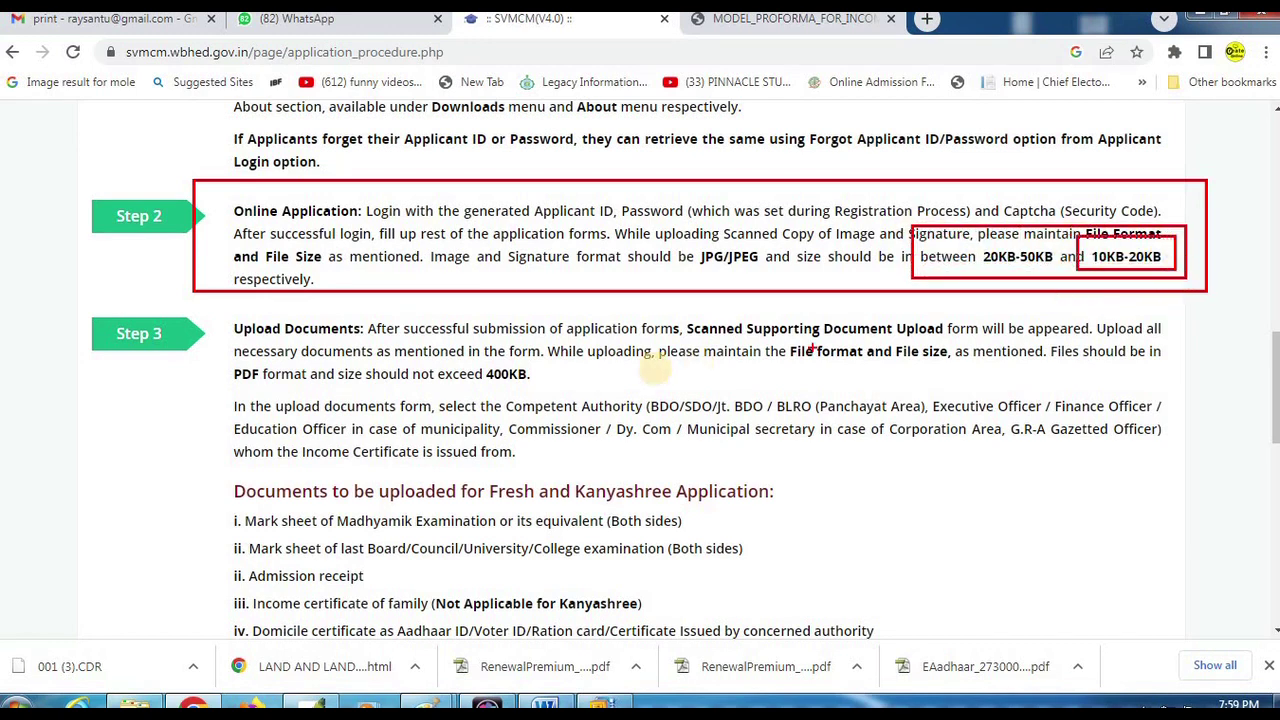
{"action": "scroll", "coordinate": [329, 319], "scroll_direction": "down", "scroll_amount": 2}
{"action": "mouse_move", "coordinate": [220, 118]}
{"action": "left_mouse_down"}
{"action": "mouse_move", "coordinate": [322, 152]}
{"action": "mouse_move", "coordinate": [1218, 197]}
{"action": "left_mouse_up"}
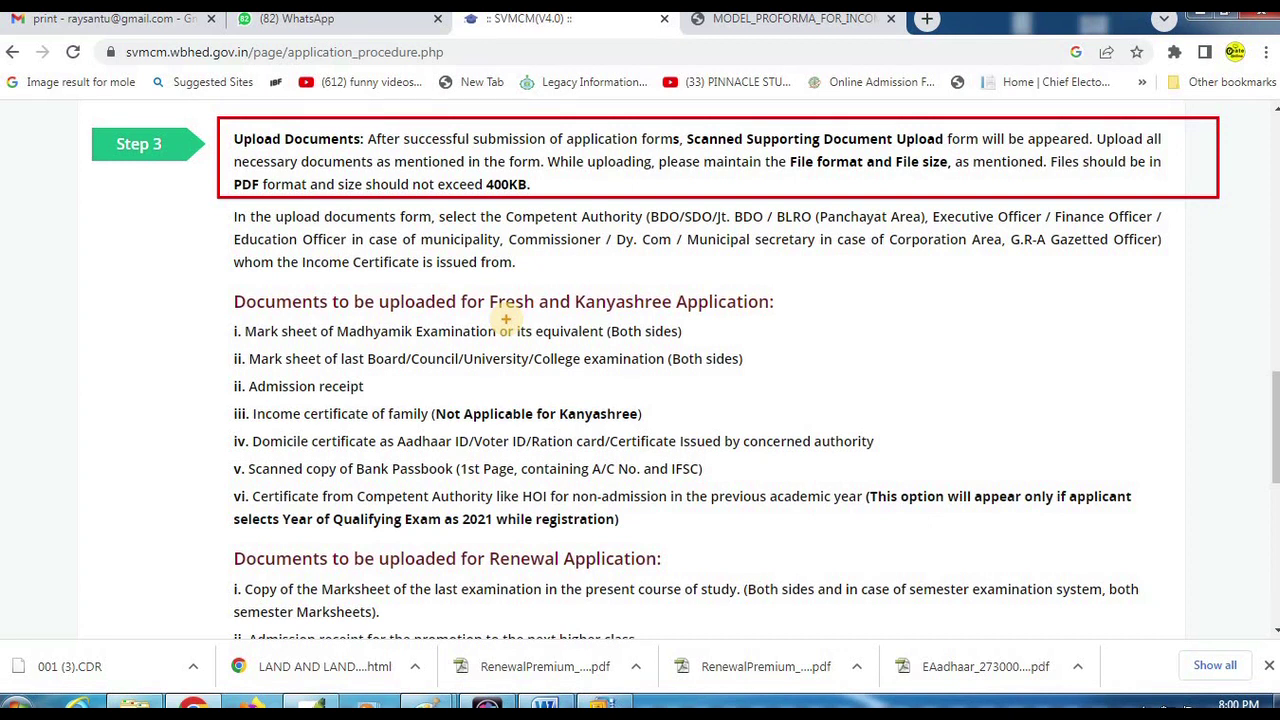
{"action": "mouse_move", "coordinate": [214, 213]}
{"action": "left_mouse_down"}
{"action": "mouse_move", "coordinate": [201, 195]}
{"action": "mouse_move", "coordinate": [817, 263]}
{"action": "mouse_move", "coordinate": [1247, 270]}
{"action": "left_mouse_up"}
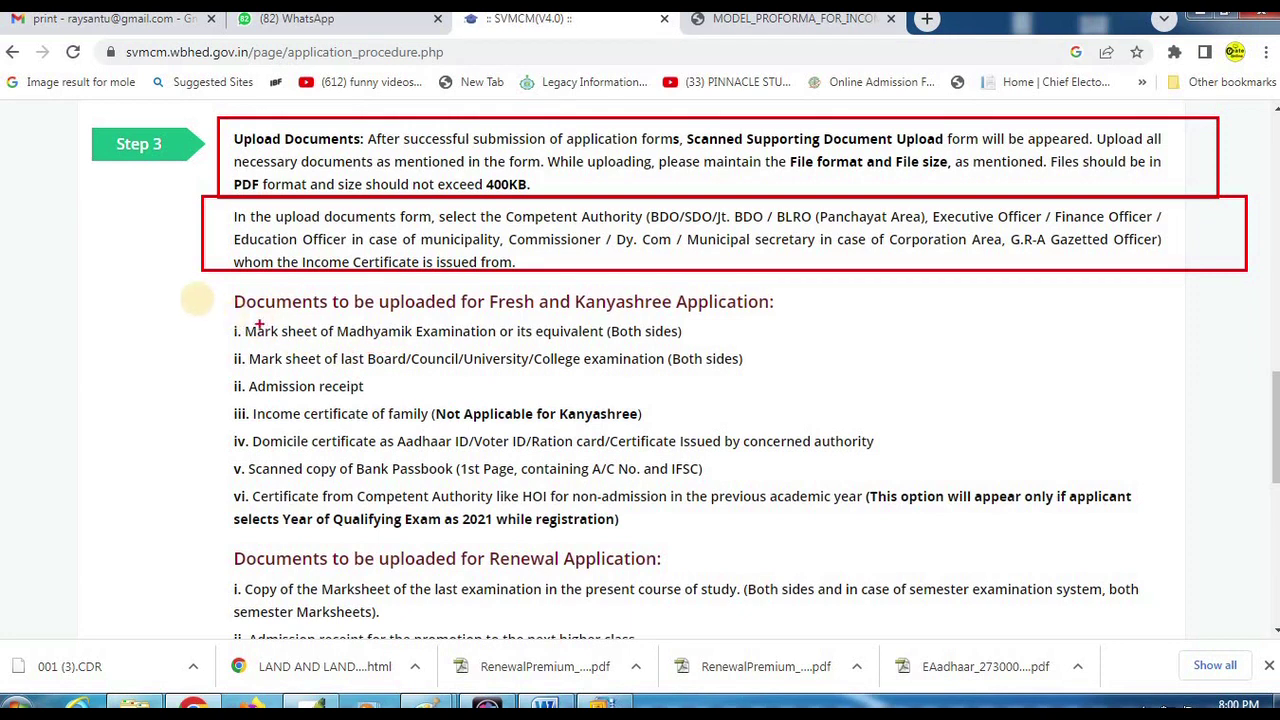
{"action": "left_click_drag", "start_coordinate": [183, 284], "coordinate": [468, 374]}
{"action": "mouse_move", "coordinate": [724, 421]}
{"action": "left_mouse_down"}
{"action": "mouse_move", "coordinate": [891, 377]}
{"action": "mouse_move", "coordinate": [953, 513]}
{"action": "mouse_move", "coordinate": [1080, 609]}
{"action": "mouse_move", "coordinate": [1146, 622]}
{"action": "left_mouse_up"}
{"action": "left_click_drag", "start_coordinate": [210, 316], "coordinate": [842, 347]}
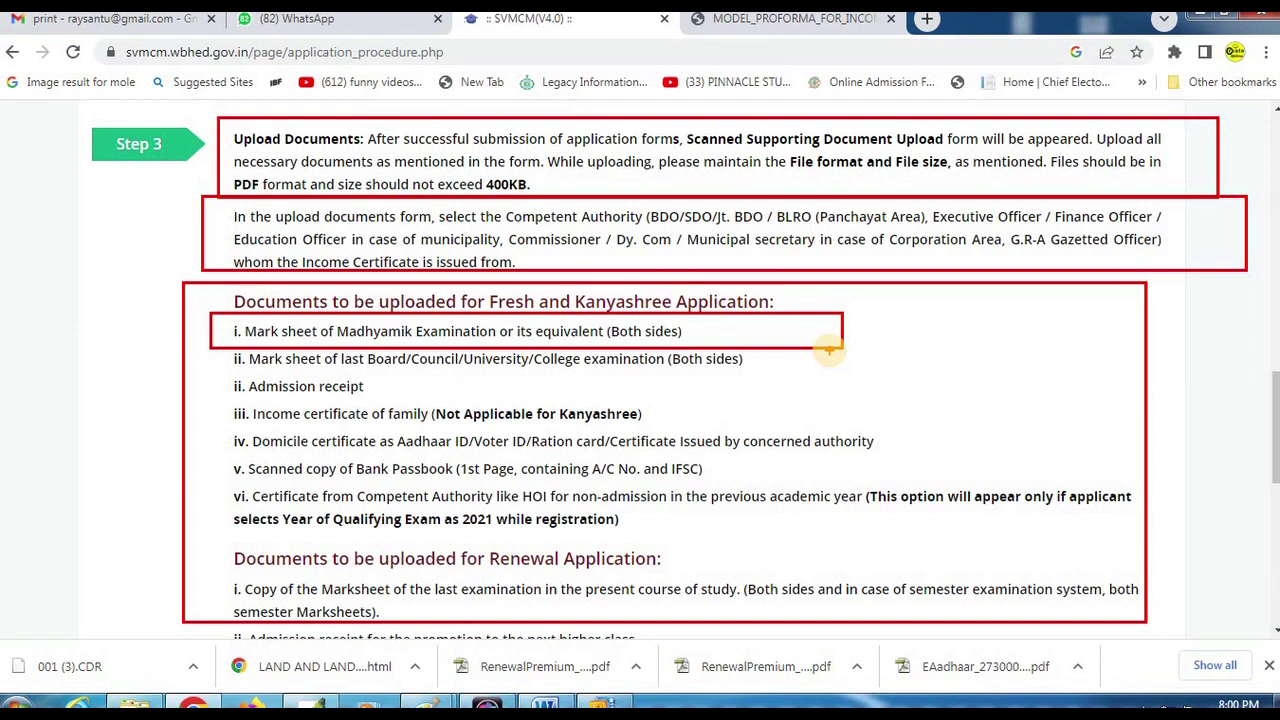
{"action": "left_click_drag", "start_coordinate": [209, 348], "coordinate": [823, 374]}
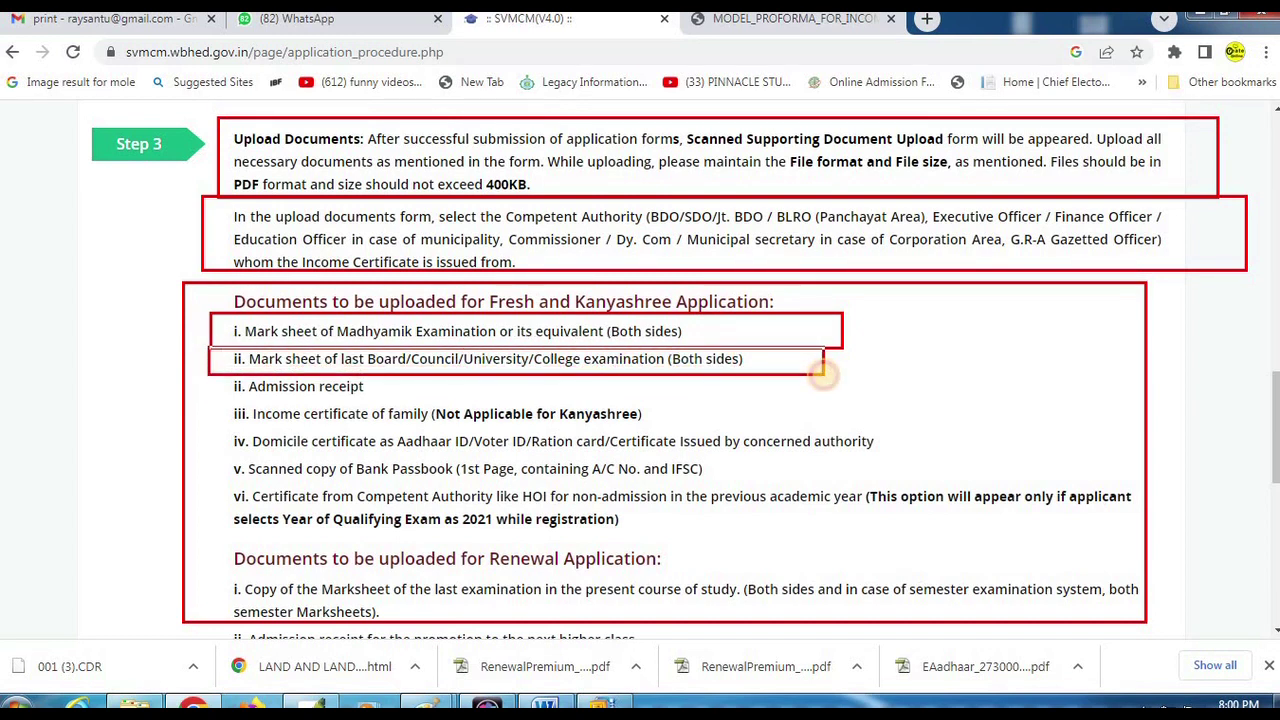
{"action": "left_click_drag", "start_coordinate": [209, 377], "coordinate": [445, 403]}
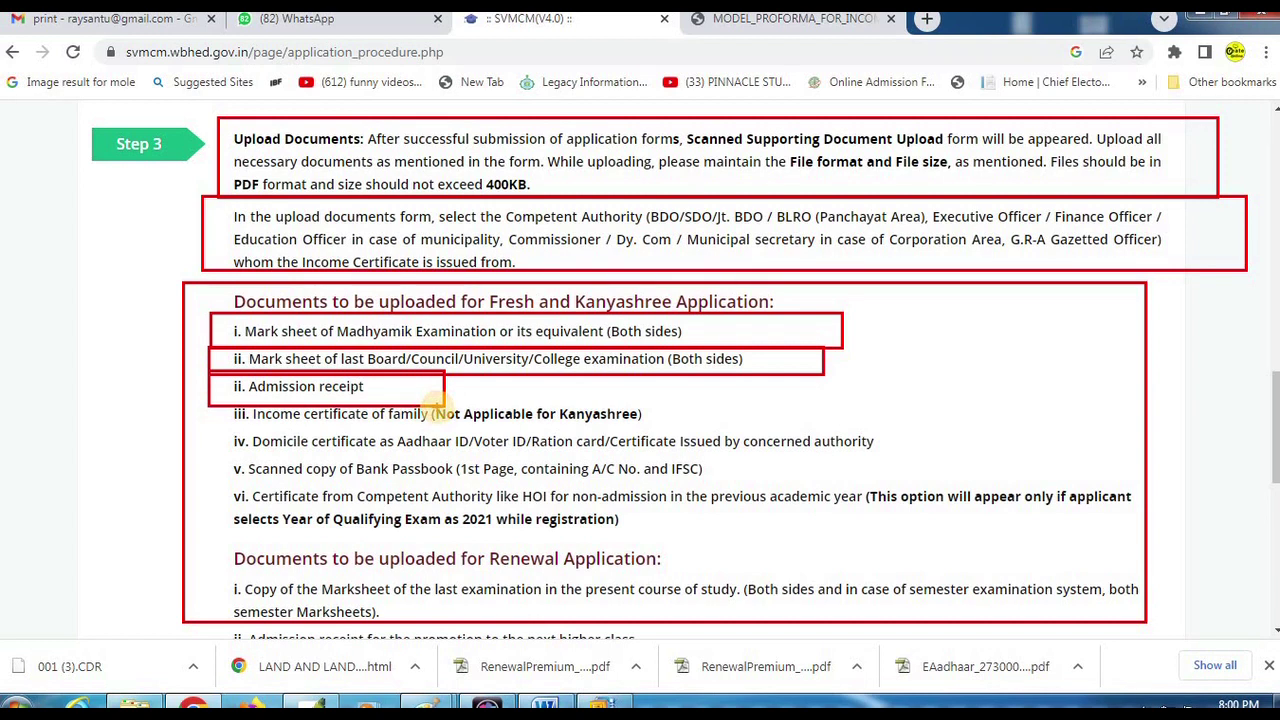
{"action": "left_click_drag", "start_coordinate": [198, 400], "coordinate": [768, 428]}
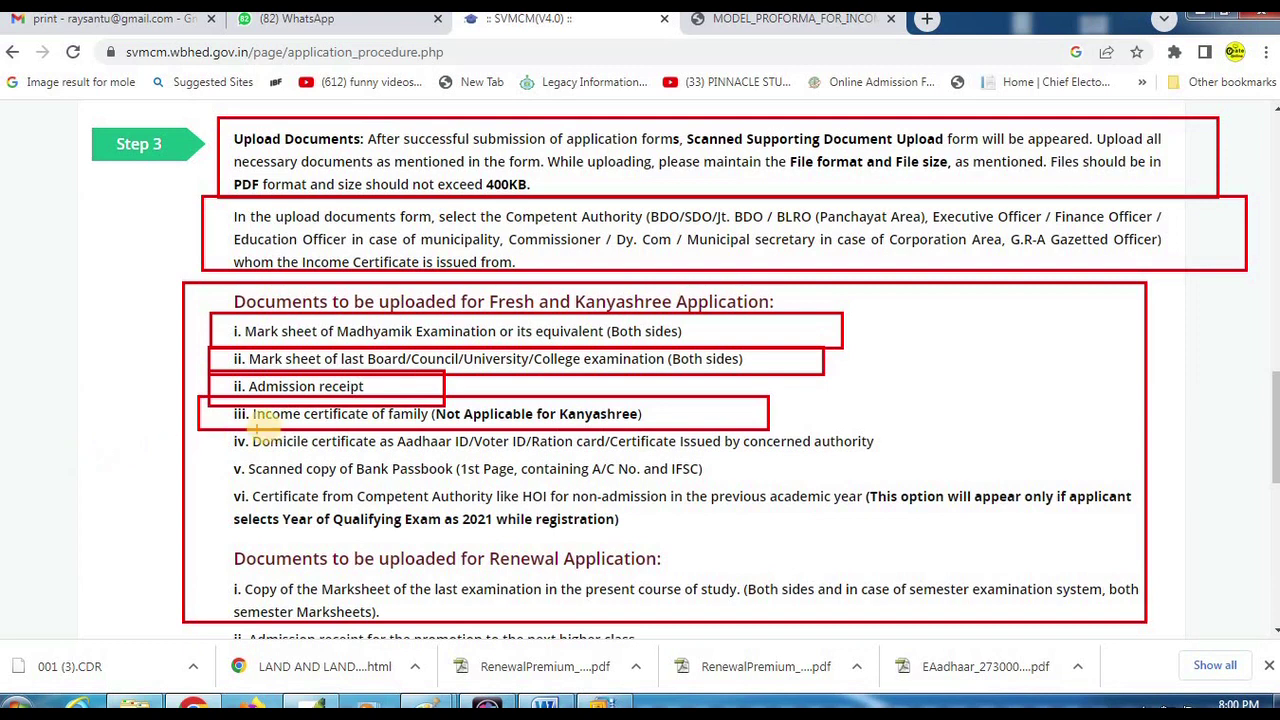
{"action": "left_click_drag", "start_coordinate": [200, 432], "coordinate": [358, 455]}
{"action": "left_click_drag", "start_coordinate": [597, 456], "coordinate": [968, 455]}
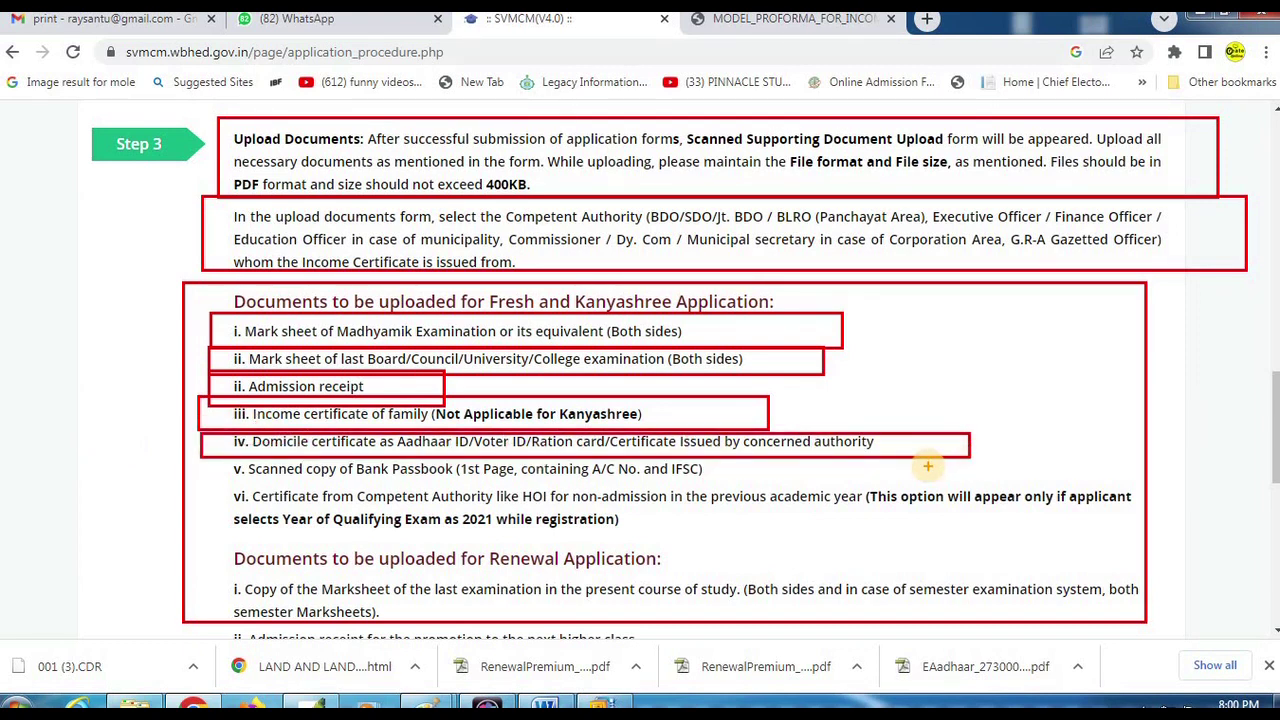
{"action": "left_click_drag", "start_coordinate": [203, 458], "coordinate": [766, 486]}
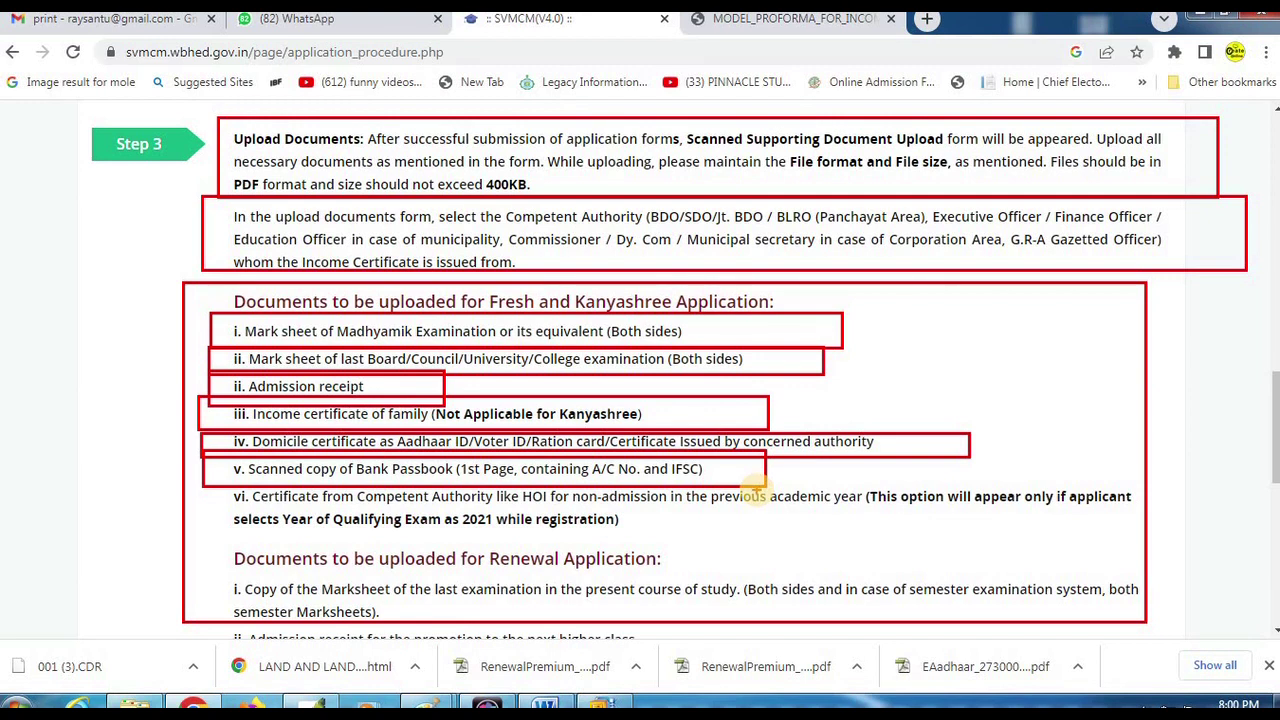
{"action": "left_click_drag", "start_coordinate": [197, 484], "coordinate": [1185, 545]}
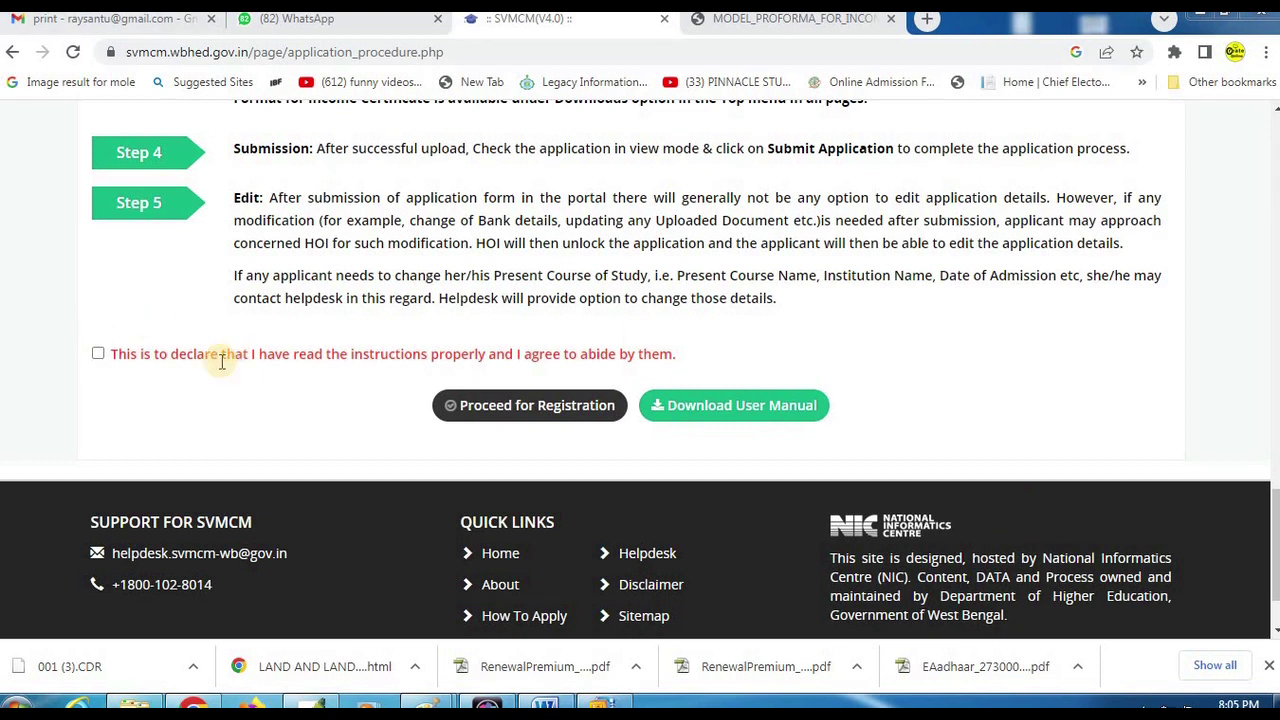
Accept the instructions declaration, proceed to registration, and close the minority-students notice.
{"action": "left_click", "coordinate": [99, 355]}
{"action": "left_click", "coordinate": [527, 410]}
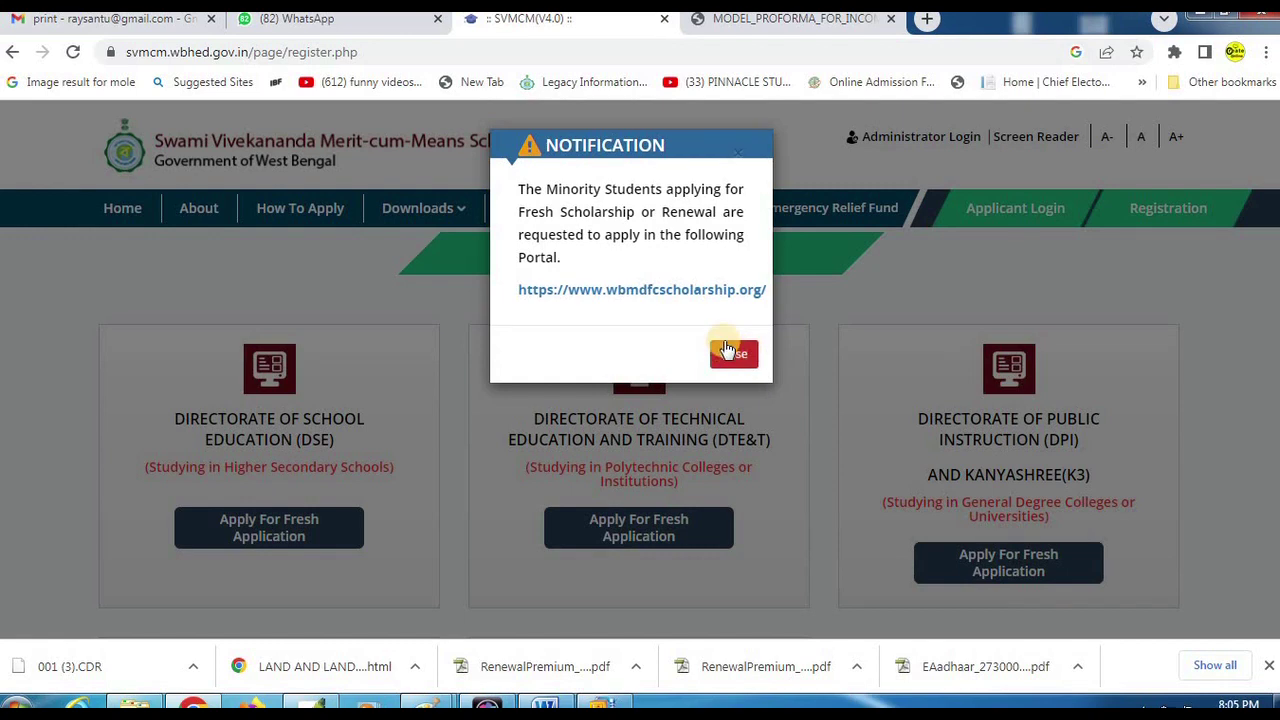
{"action": "left_click", "coordinate": [731, 355]}
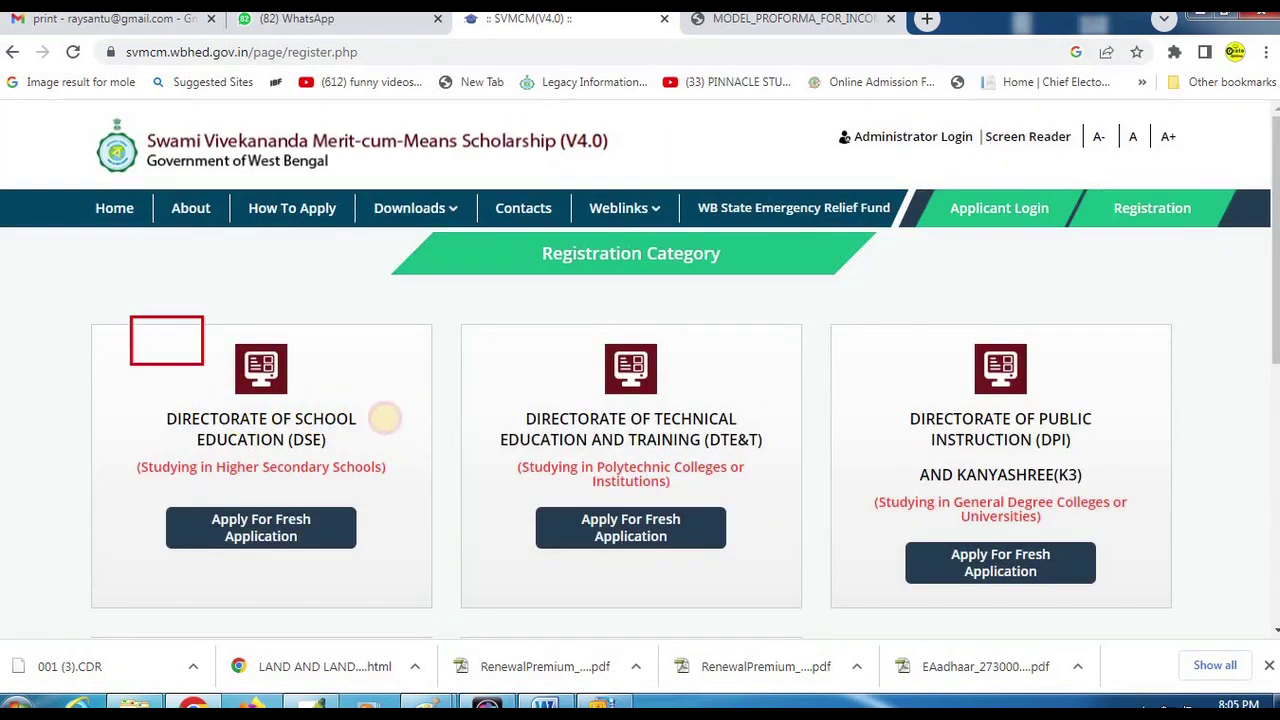
Scroll the Registration Category page to show the DPI and Kanyashree (K3) cards.
{"action": "left_click_drag", "start_coordinate": [384, 418], "coordinate": [446, 484]}
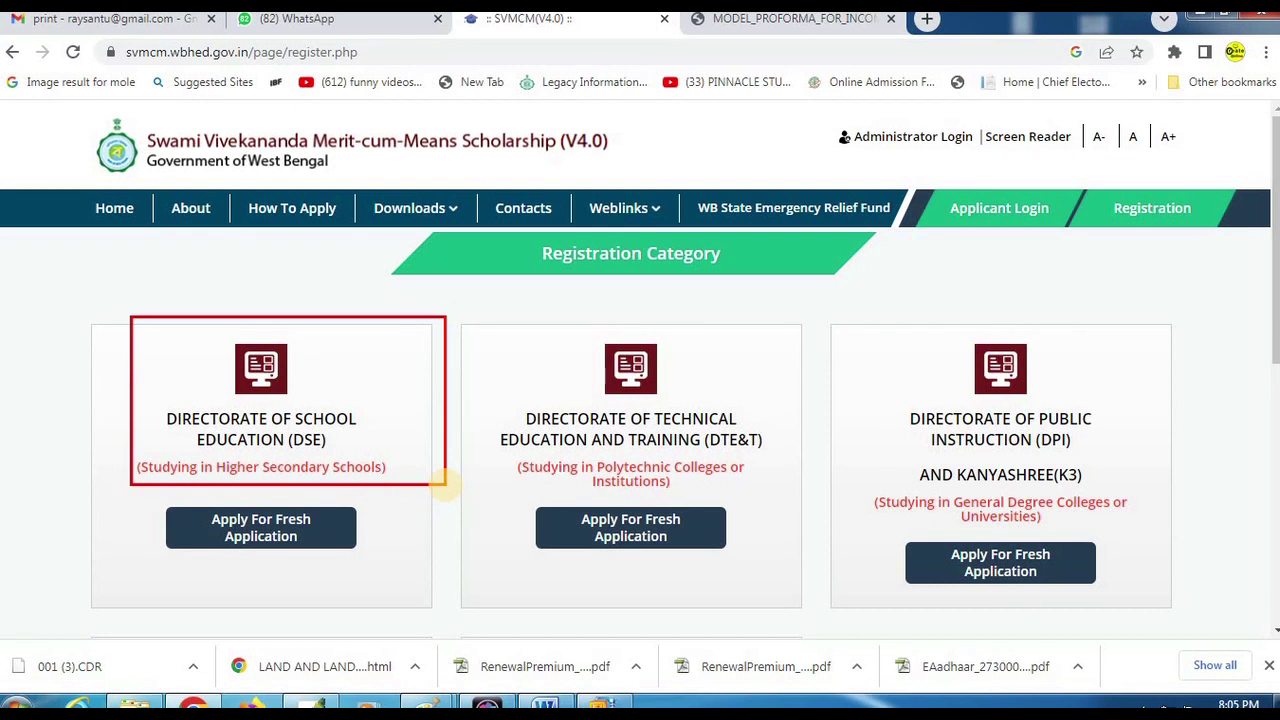
{"action": "left_click_drag", "start_coordinate": [136, 487], "coordinate": [389, 573]}
{"action": "scroll", "coordinate": [1035, 352], "scroll_direction": "down", "scroll_amount": 1}
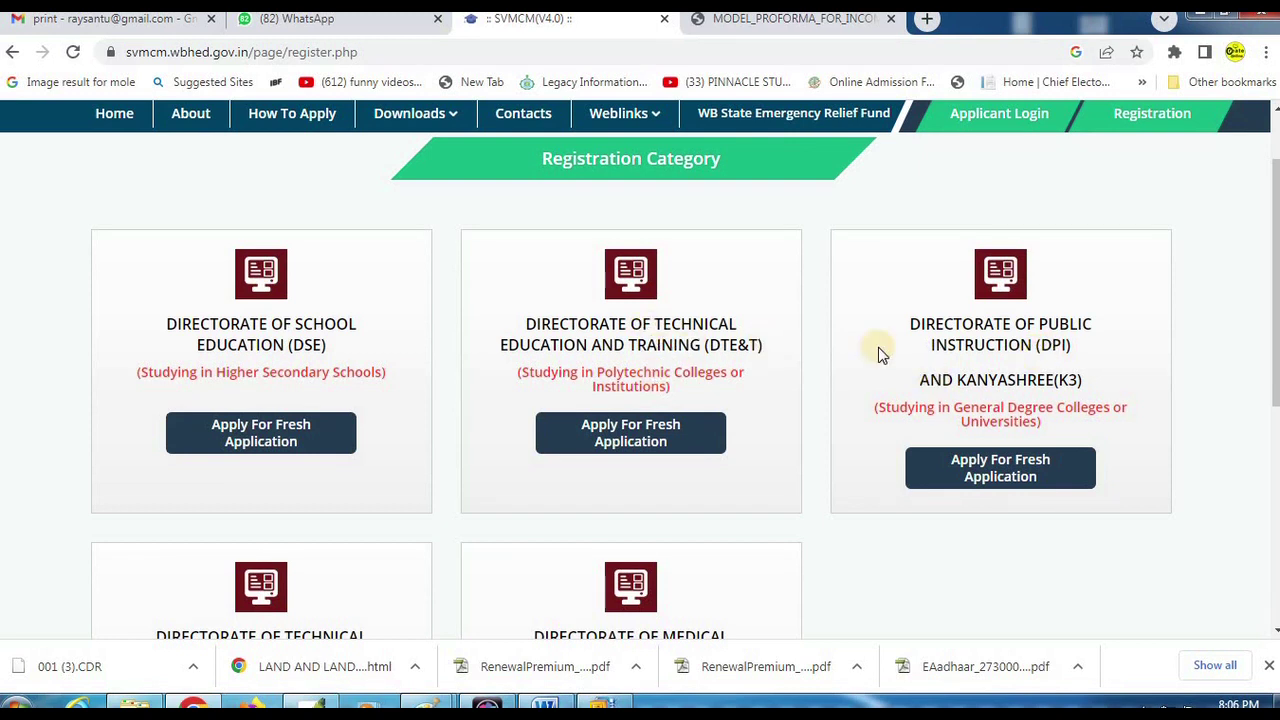
{"action": "mouse_move", "coordinate": [835, 207]}
{"action": "left_mouse_down"}
{"action": "mouse_move", "coordinate": [1054, 392]}
{"action": "mouse_move", "coordinate": [1203, 434]}
{"action": "mouse_move", "coordinate": [1206, 423]}
{"action": "mouse_move", "coordinate": [1206, 434]}
{"action": "left_mouse_up"}
{"action": "left_click_drag", "start_coordinate": [975, 410], "coordinate": [1166, 438]}
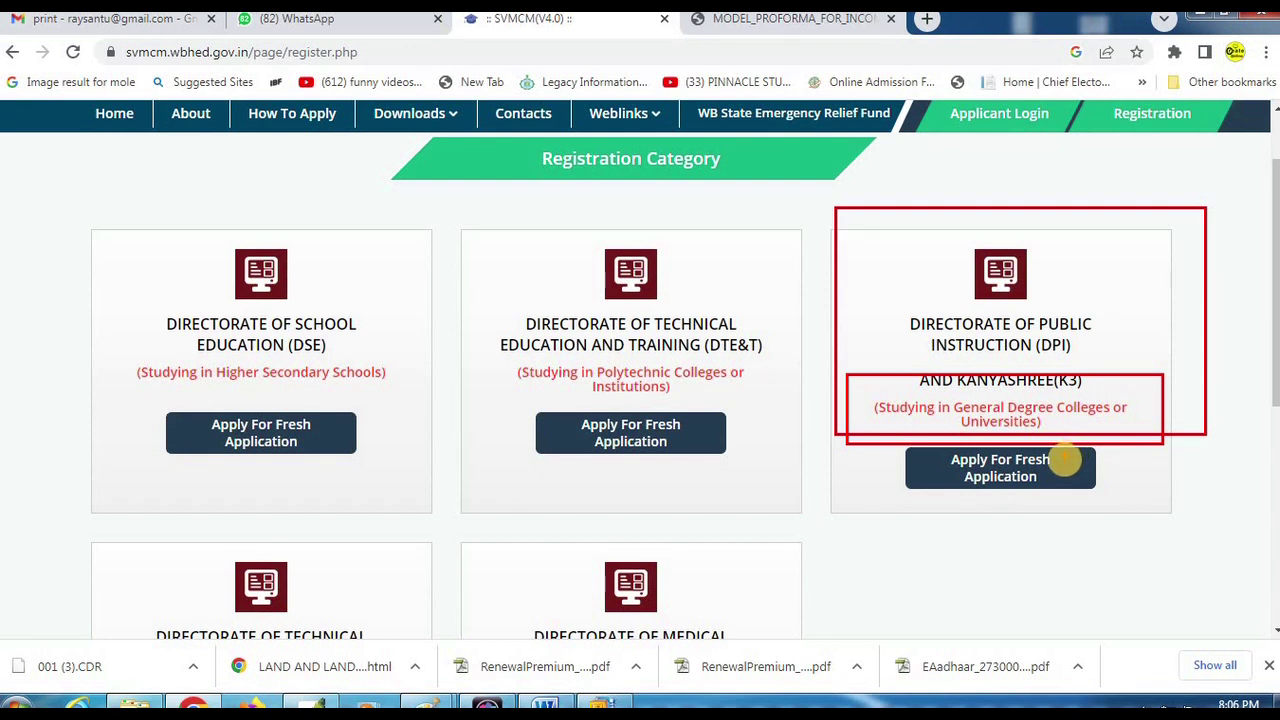
Start a fresh application under the DPI category.
{"action": "left_click", "coordinate": [1010, 482]}
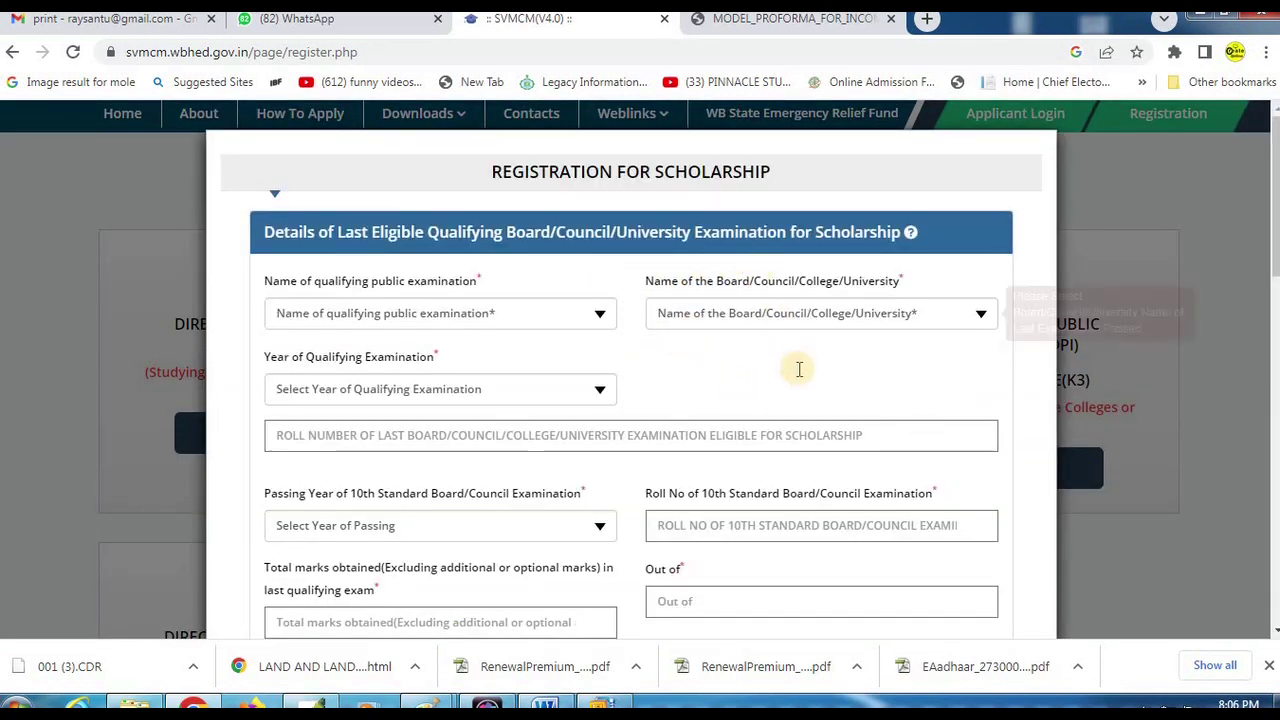
{"action": "scroll", "coordinate": [800, 400], "scroll_direction": "down", "scroll_amount": 5}
{"action": "scroll", "coordinate": [800, 400], "scroll_direction": "down", "scroll_amount": 5}
{"action": "scroll", "coordinate": [806, 429], "scroll_direction": "up", "scroll_amount": 10}
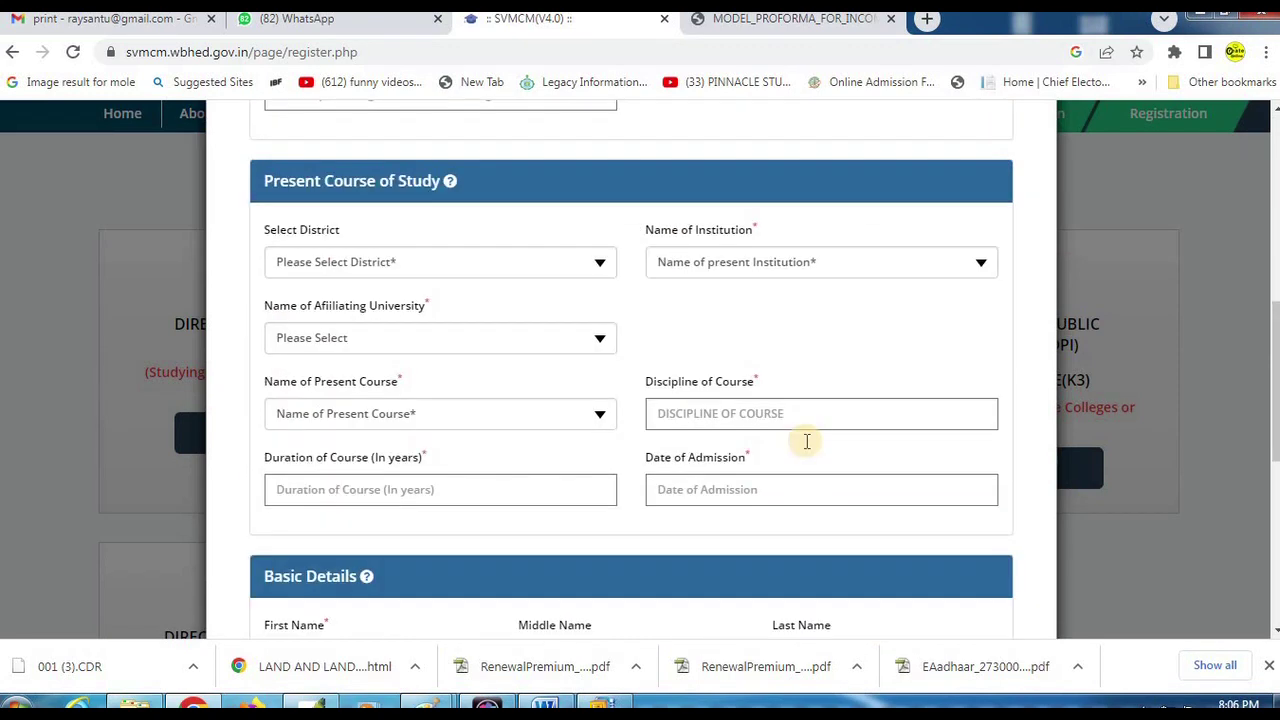
{"action": "scroll", "coordinate": [808, 447], "scroll_direction": "up", "scroll_amount": 1}
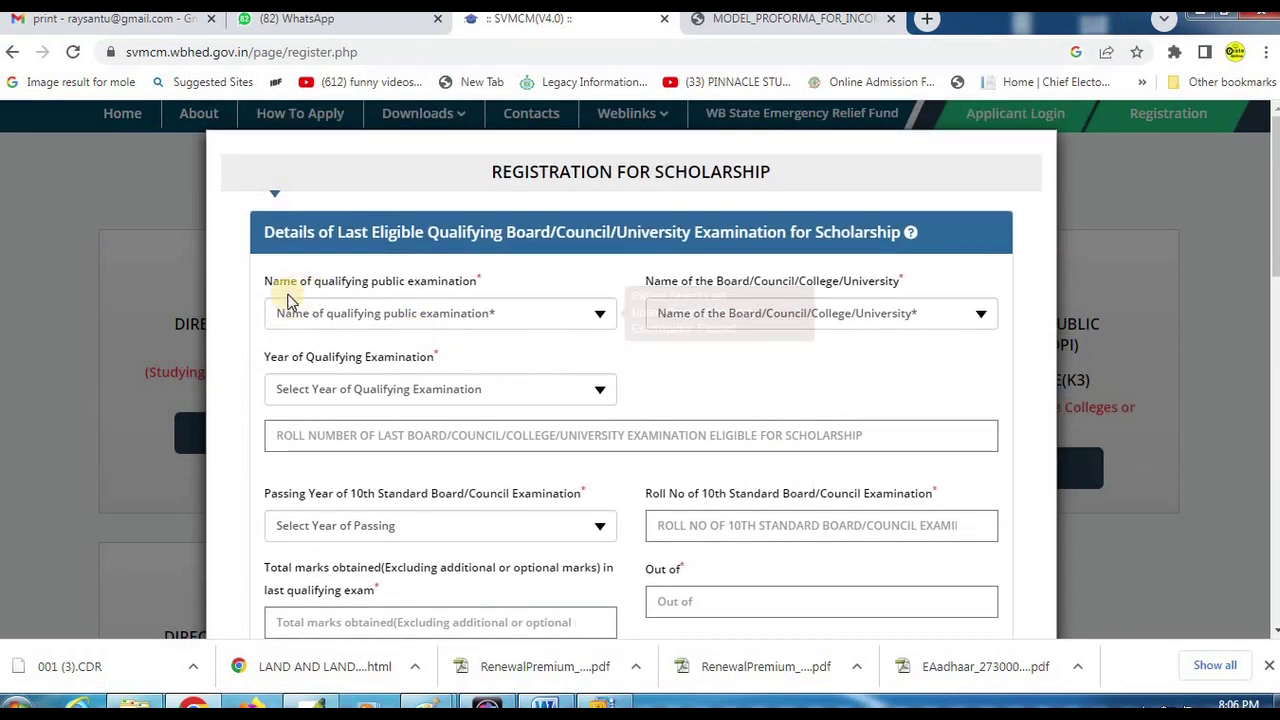
Select HIGHER SECONDARY/EQUIVALENT, West Bengal Council of Higher Secondary Education, and exam year 2022.
{"action": "left_click", "coordinate": [380, 328]}
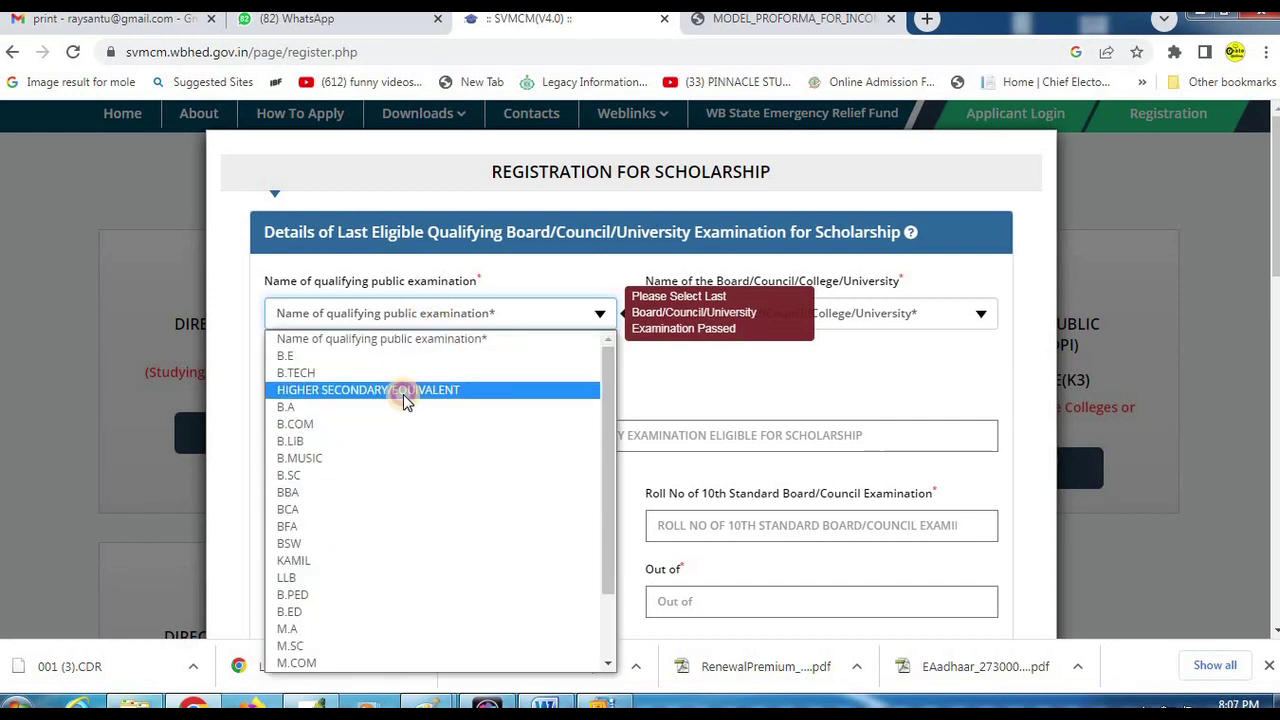
{"action": "left_click", "coordinate": [403, 394]}
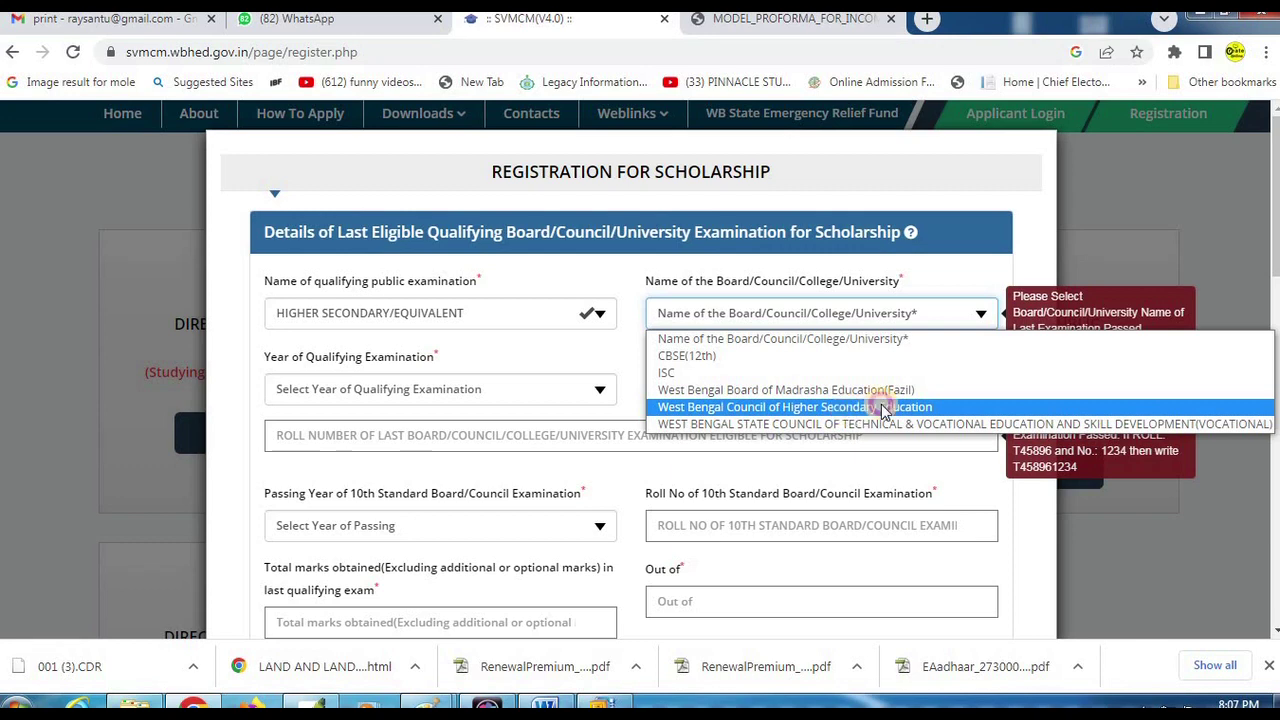
{"action": "left_click", "coordinate": [850, 410]}
{"action": "scroll", "coordinate": [554, 420], "scroll_direction": "down", "scroll_amount": 1}
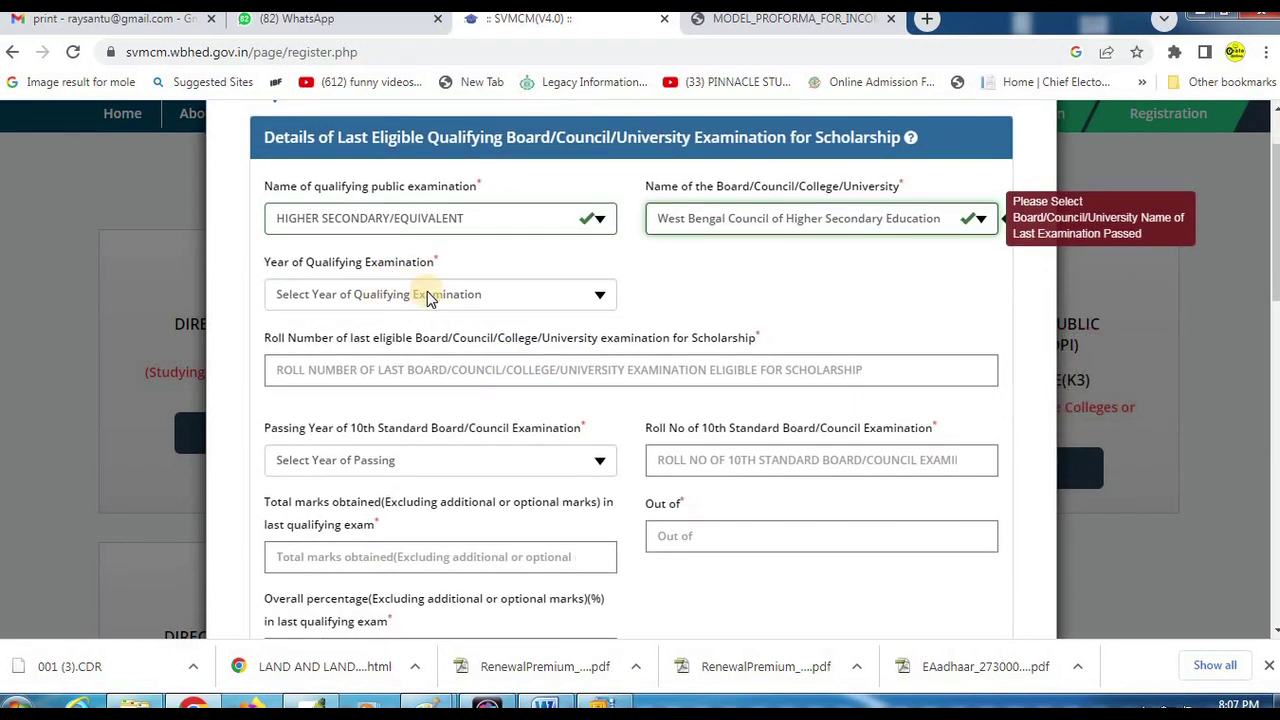
{"action": "left_click", "coordinate": [428, 294]}
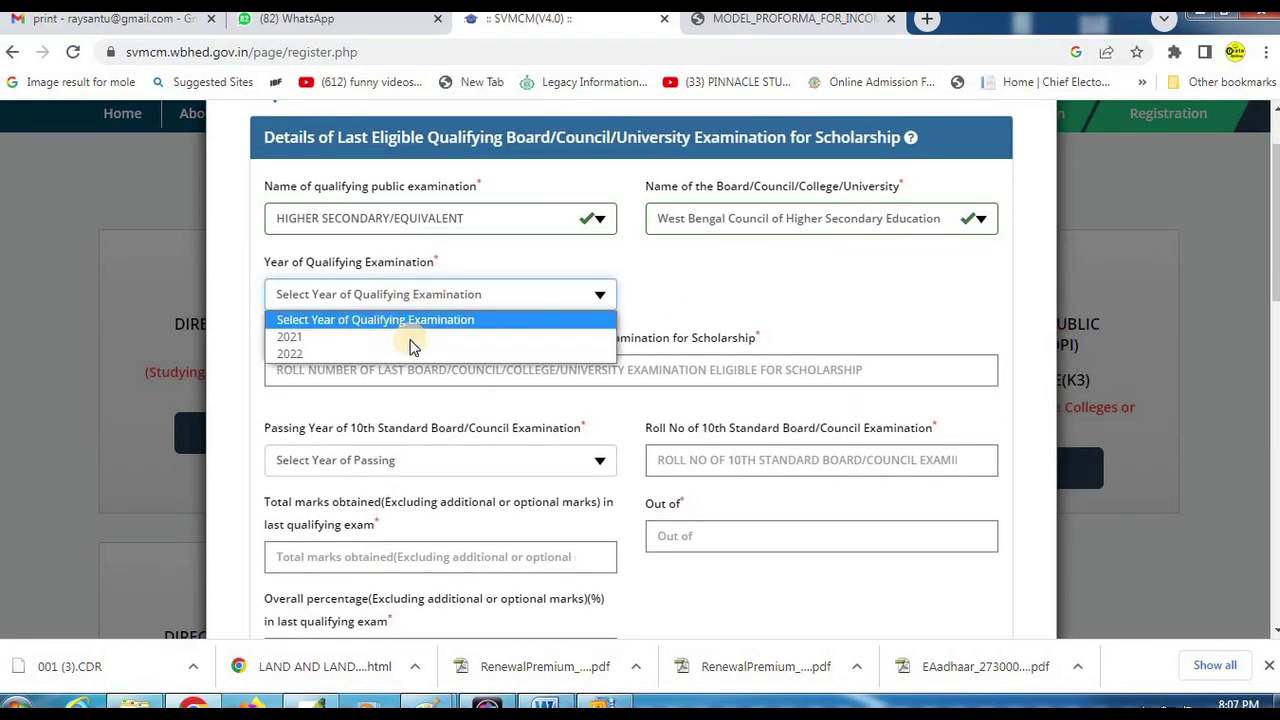
{"action": "left_click", "coordinate": [334, 355]}
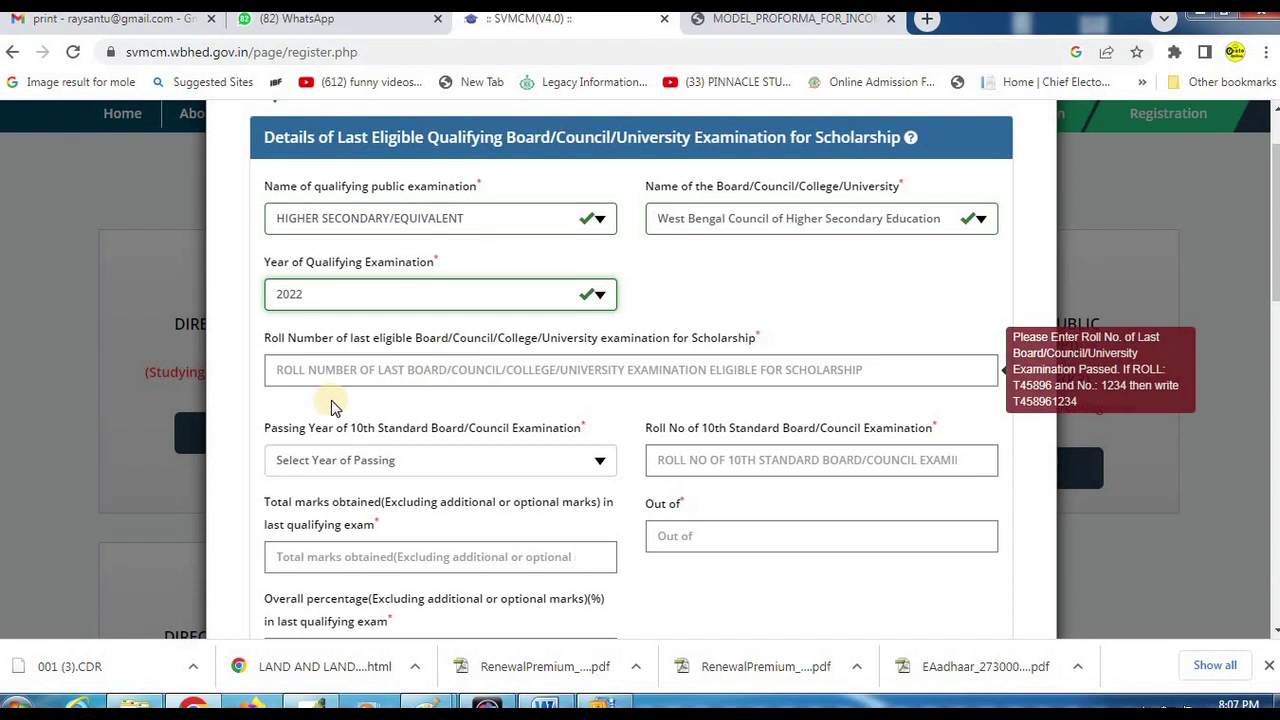
Review the registration form fields below the qualifying exam details.
{"action": "mouse_move", "coordinate": [252, 345]}
{"action": "left_mouse_down"}
{"action": "mouse_move", "coordinate": [775, 394]}
{"action": "mouse_move", "coordinate": [1030, 397]}
{"action": "left_mouse_up"}
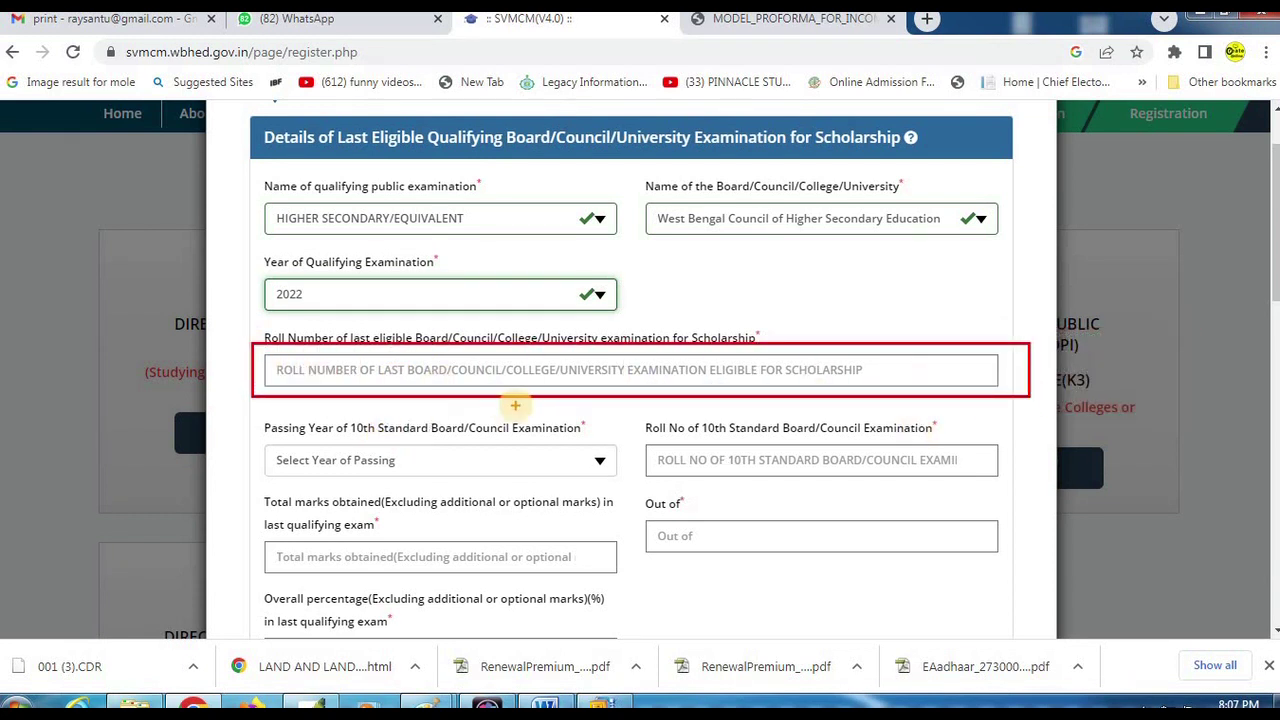
{"action": "scroll", "coordinate": [340, 465], "scroll_direction": "down", "scroll_amount": 1}
{"action": "left_click_drag", "start_coordinate": [246, 317], "coordinate": [385, 358]}
{"action": "left_click_drag", "start_coordinate": [552, 385], "coordinate": [651, 400]}
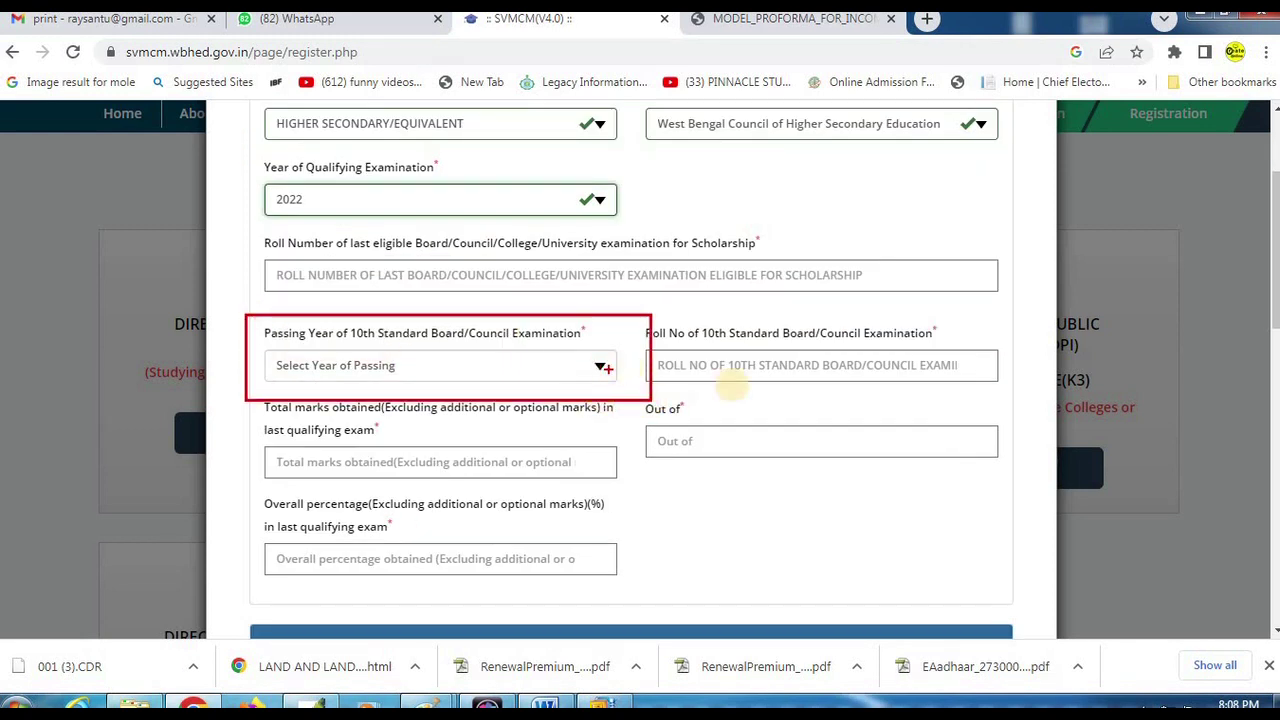
{"action": "mouse_move", "coordinate": [614, 326]}
{"action": "left_mouse_down"}
{"action": "mouse_move", "coordinate": [823, 371]}
{"action": "mouse_move", "coordinate": [1052, 390]}
{"action": "left_mouse_up"}
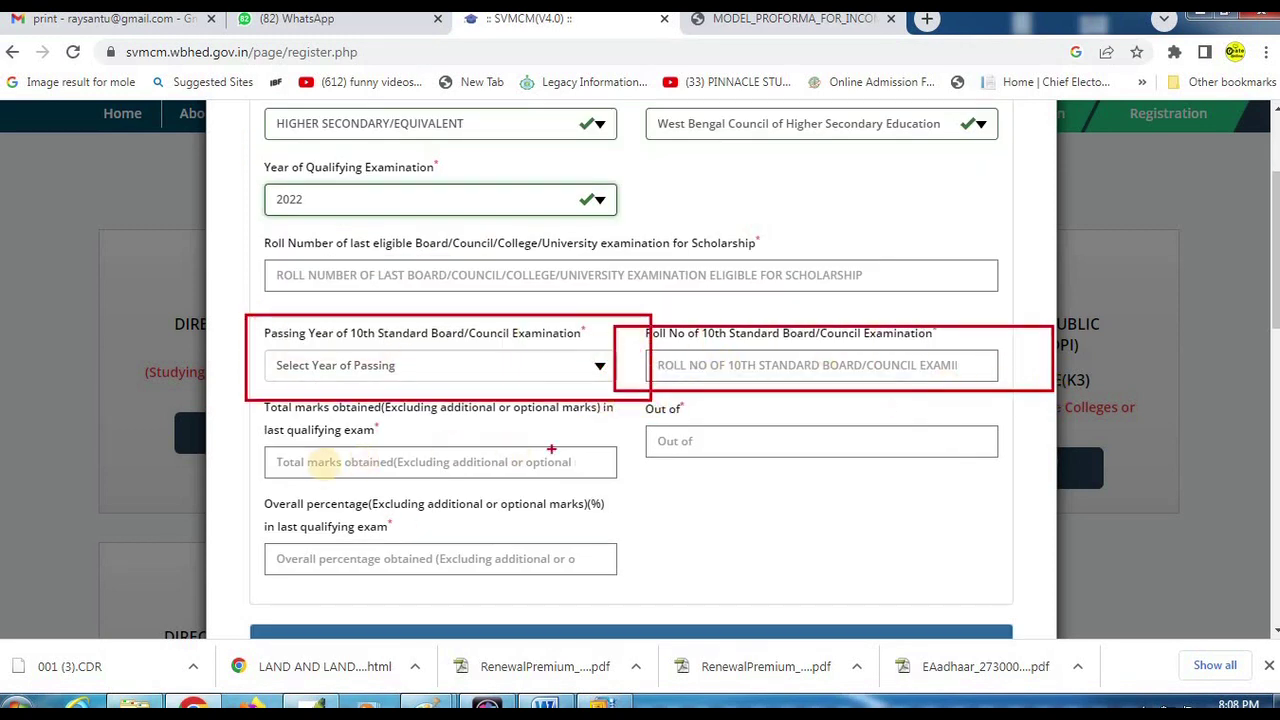
{"action": "mouse_move", "coordinate": [242, 429]}
{"action": "left_mouse_down"}
{"action": "mouse_move", "coordinate": [339, 464]}
{"action": "mouse_move", "coordinate": [652, 496]}
{"action": "mouse_move", "coordinate": [634, 500]}
{"action": "left_mouse_up"}
{"action": "mouse_move", "coordinate": [614, 403]}
{"action": "left_mouse_down"}
{"action": "mouse_move", "coordinate": [737, 443]}
{"action": "mouse_move", "coordinate": [987, 480]}
{"action": "left_mouse_up"}
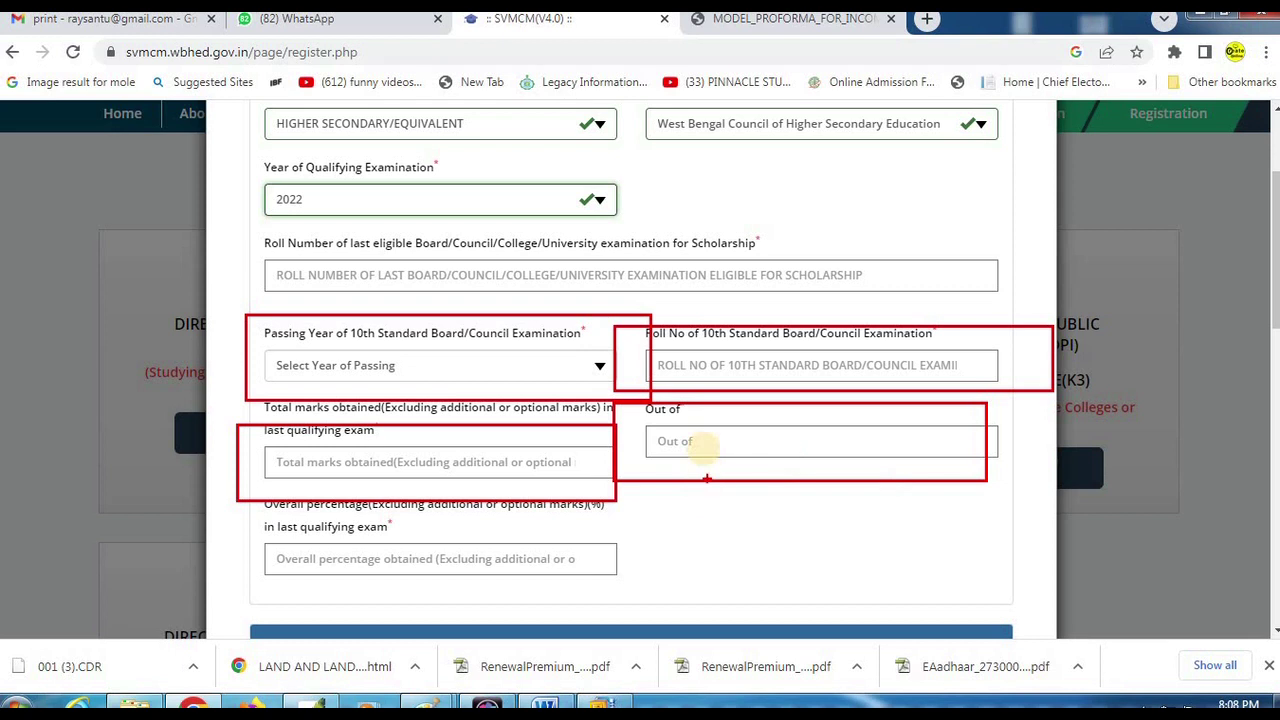
{"action": "left_click_drag", "start_coordinate": [244, 526], "coordinate": [674, 592]}
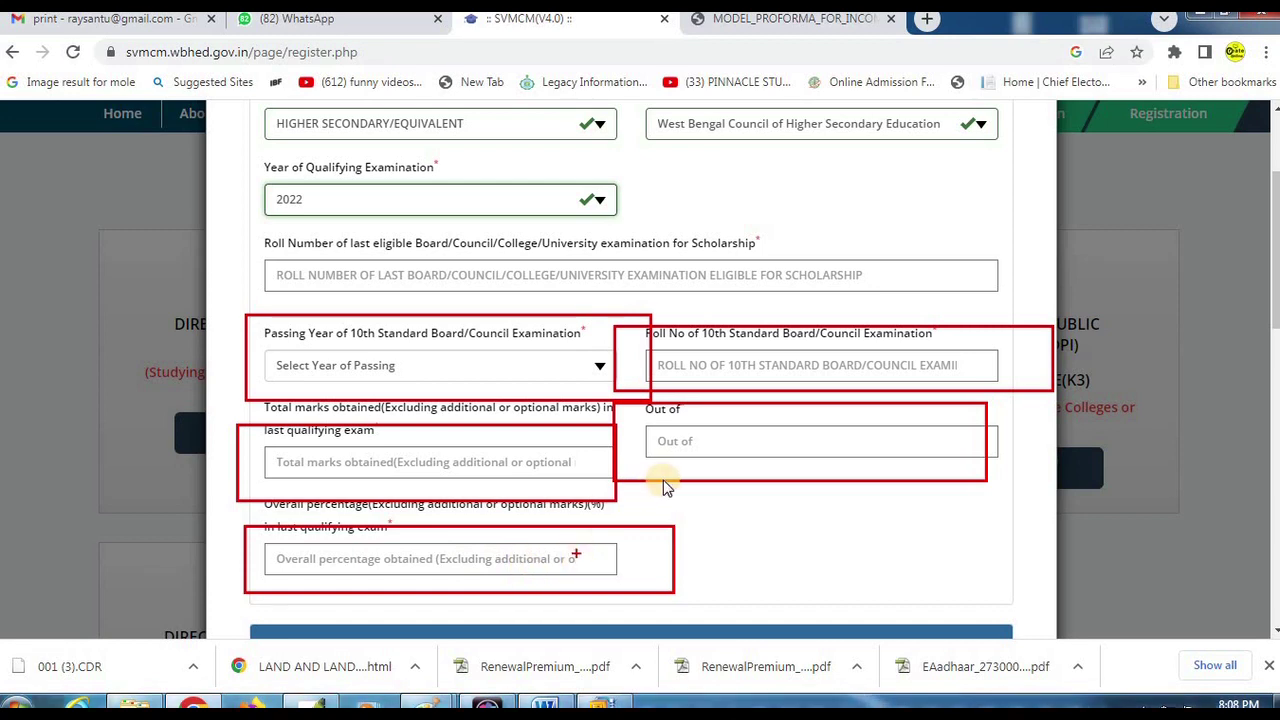
{"action": "scroll", "coordinate": [663, 480], "scroll_direction": "down", "scroll_amount": 4}
{"action": "scroll", "coordinate": [663, 480], "scroll_direction": "down", "scroll_amount": 1}
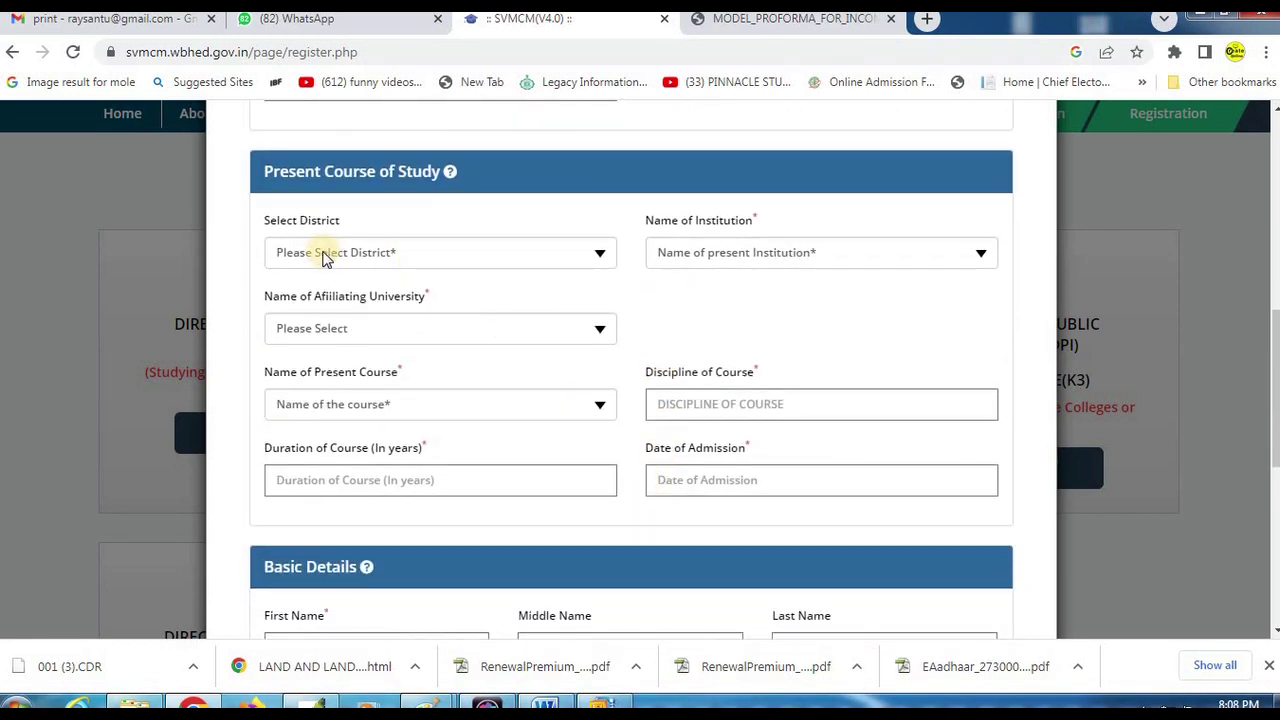
{"action": "left_click_drag", "start_coordinate": [228, 143], "coordinate": [513, 203]}
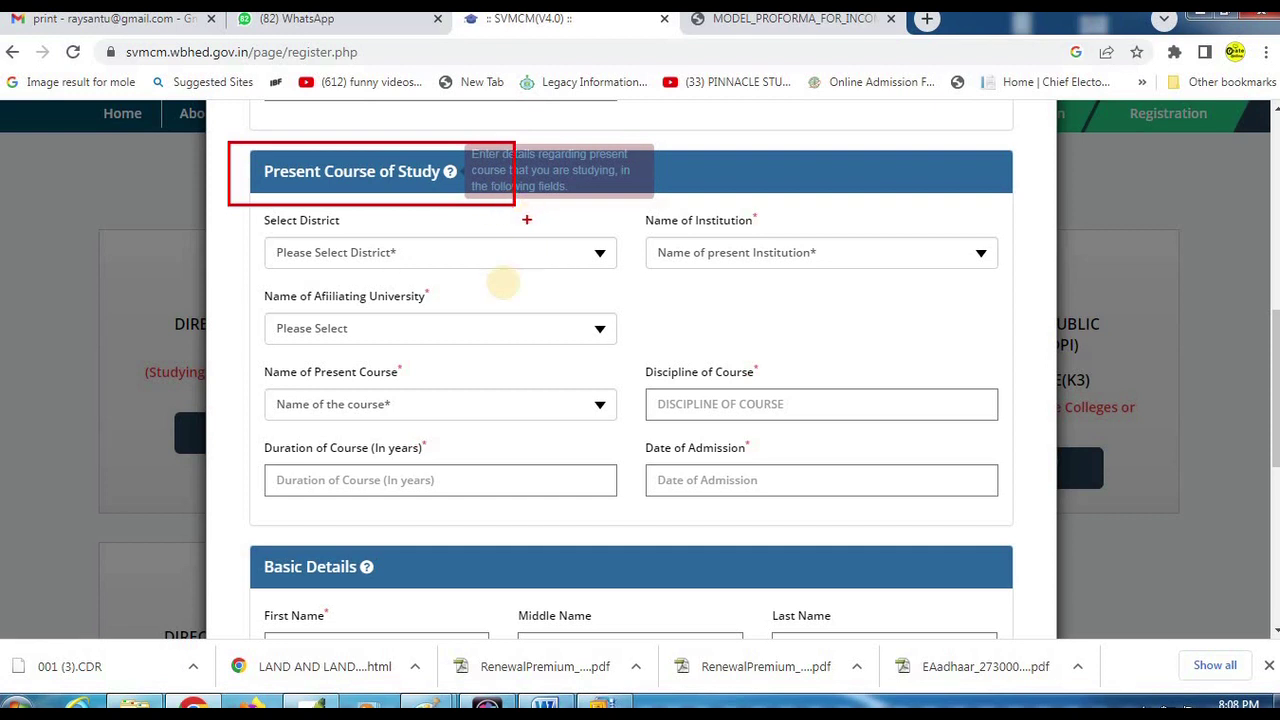
{"action": "left_click", "coordinate": [409, 257]}
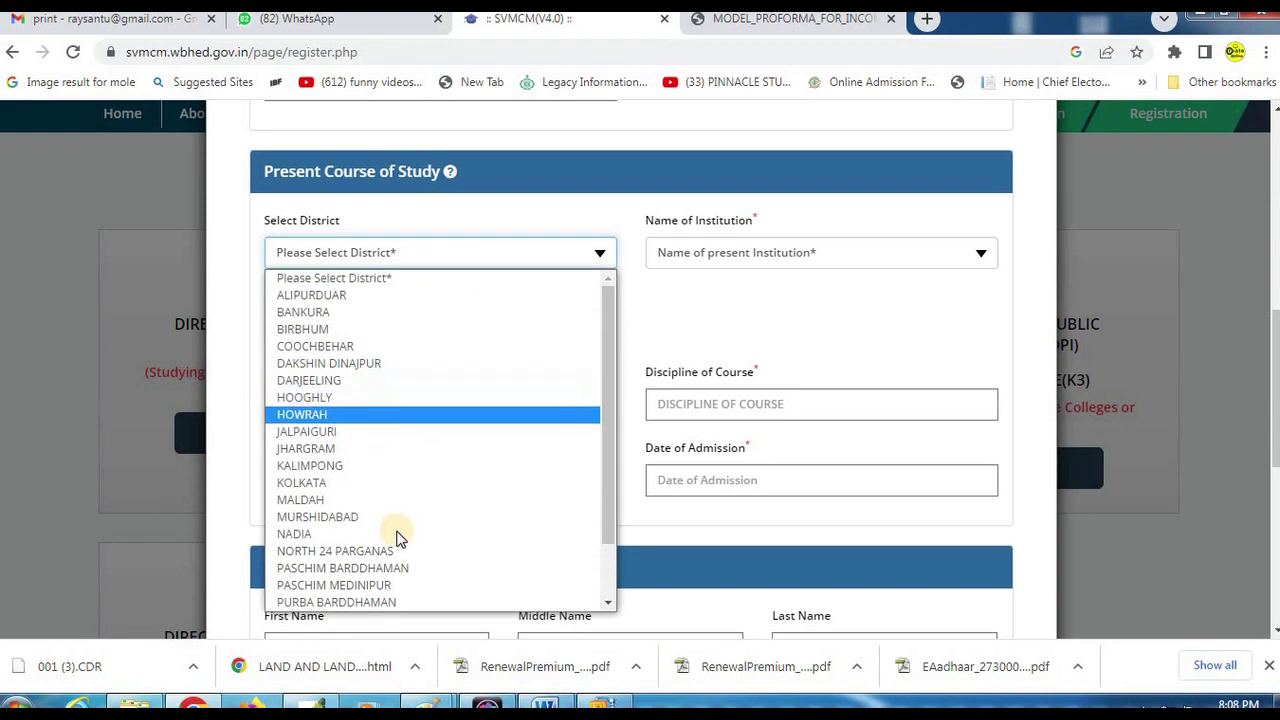
{"action": "scroll", "coordinate": [417, 434], "scroll_direction": "down", "scroll_amount": 1}
{"action": "scroll", "coordinate": [415, 420], "scroll_direction": "up", "scroll_amount": 1}
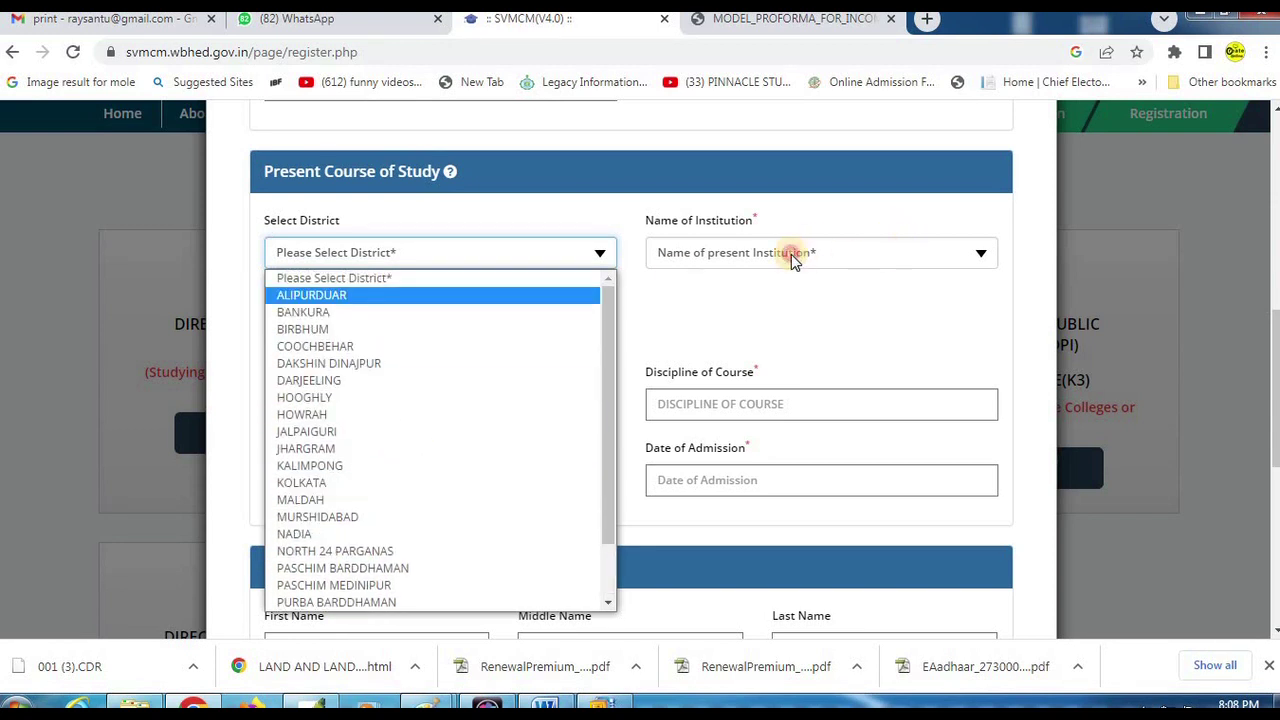
{"action": "left_click", "coordinate": [791, 254]}
{"action": "left_click", "coordinate": [680, 280]}
{"action": "left_click", "coordinate": [388, 252]}
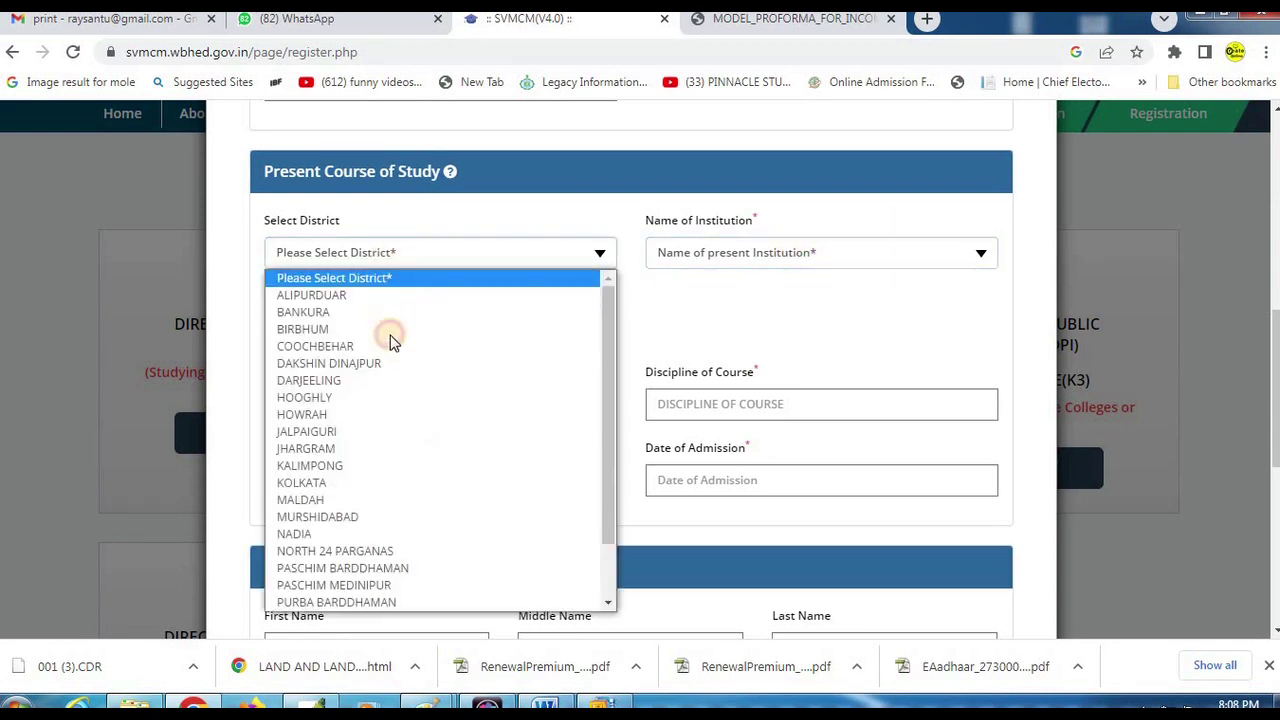
{"action": "scroll", "coordinate": [386, 420], "scroll_direction": "down", "scroll_amount": 1}
{"action": "scroll", "coordinate": [360, 460], "scroll_direction": "up", "scroll_amount": 1}
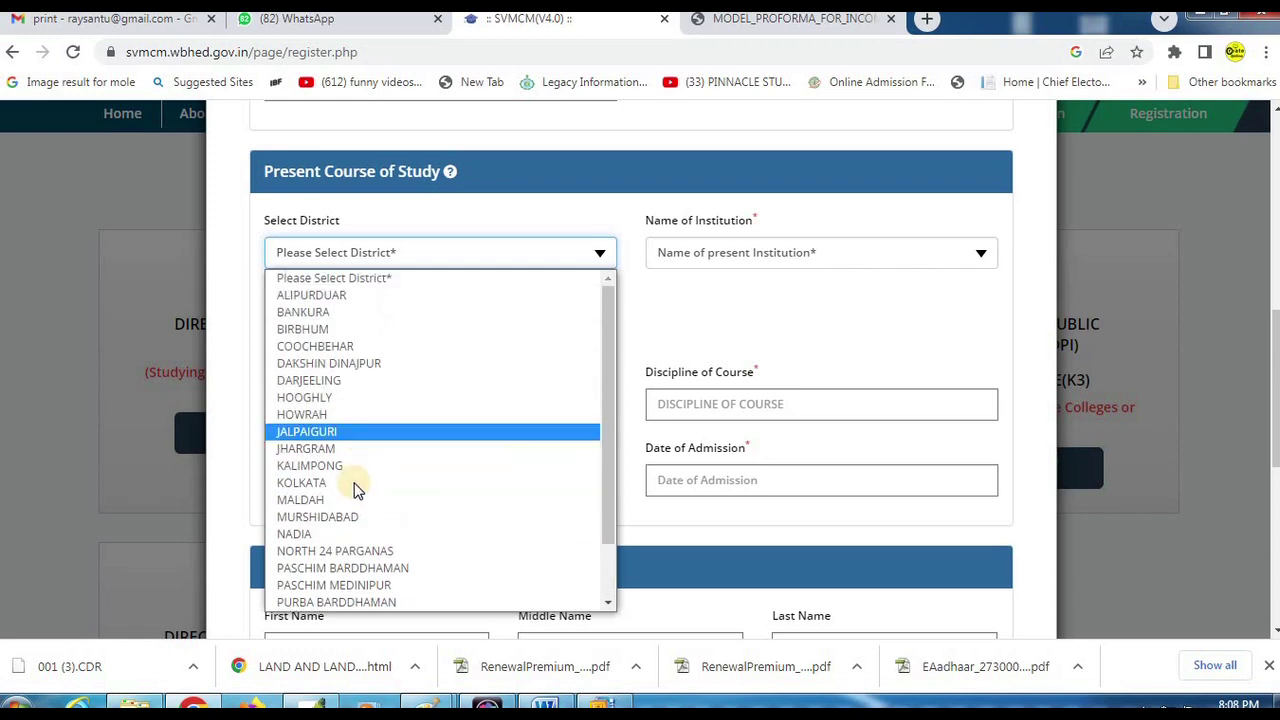
{"action": "left_click", "coordinate": [395, 483]}
{"action": "left_click", "coordinate": [800, 254]}
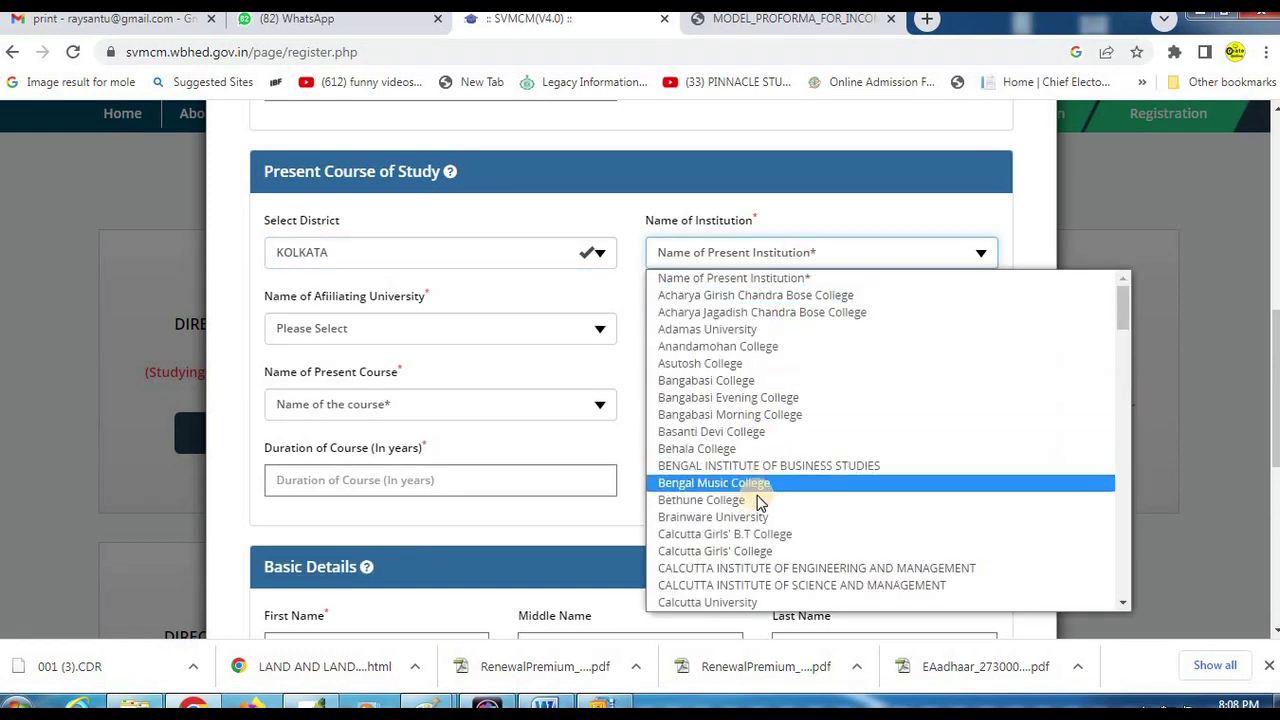
{"action": "scroll", "coordinate": [752, 470], "scroll_direction": "down", "scroll_amount": 20}
{"action": "scroll", "coordinate": [750, 420], "scroll_direction": "up", "scroll_amount": 6}
{"action": "scroll", "coordinate": [750, 412], "scroll_direction": "down", "scroll_amount": 3}
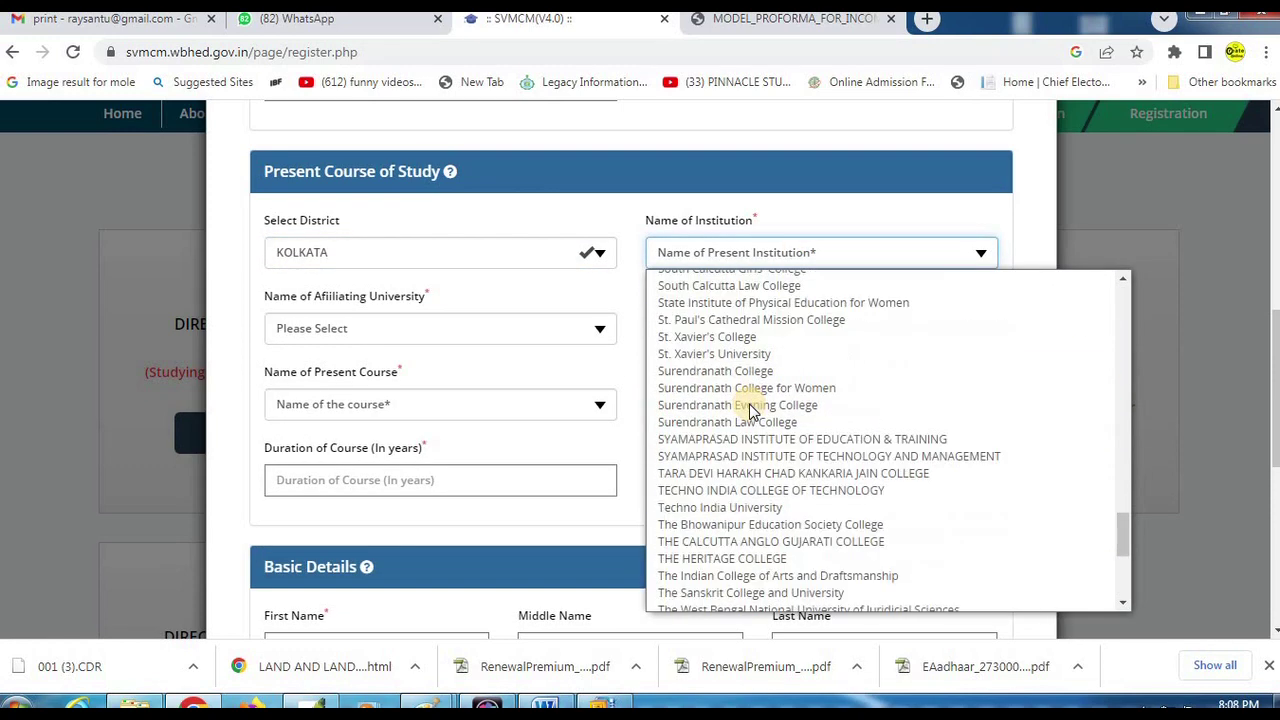
{"action": "scroll", "coordinate": [750, 412], "scroll_direction": "down", "scroll_amount": 3}
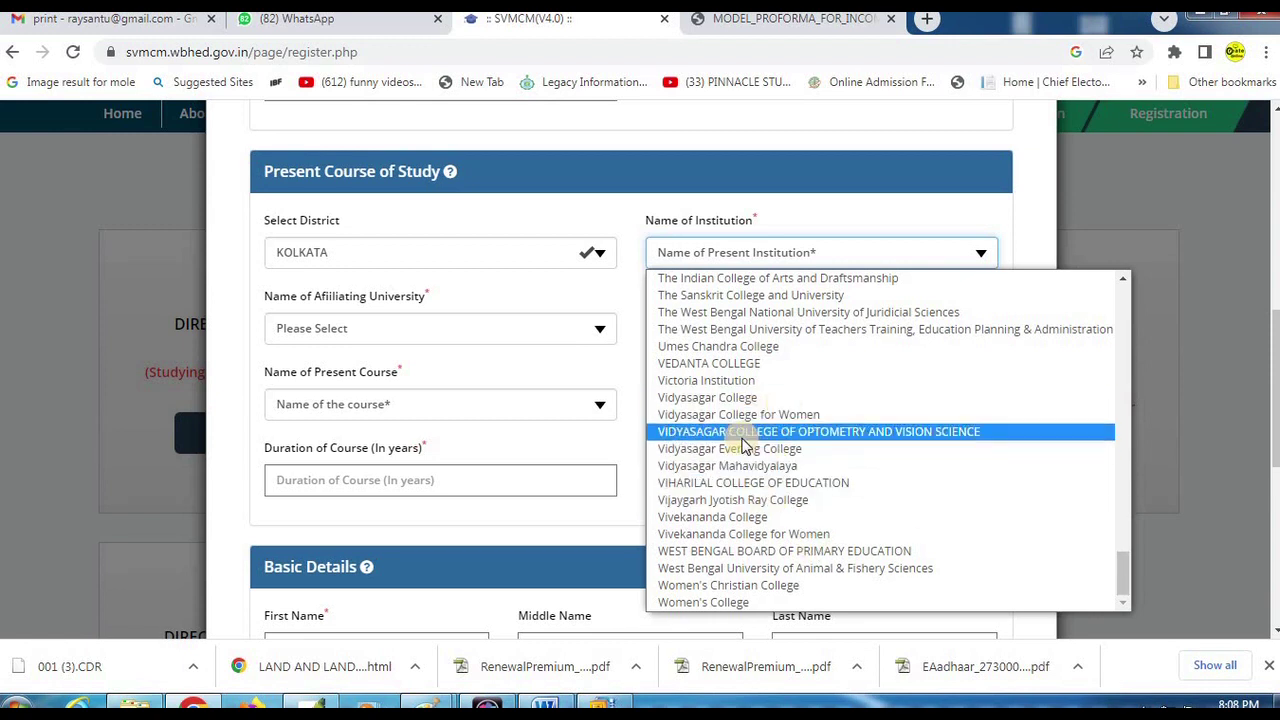
{"action": "left_click", "coordinate": [392, 347]}
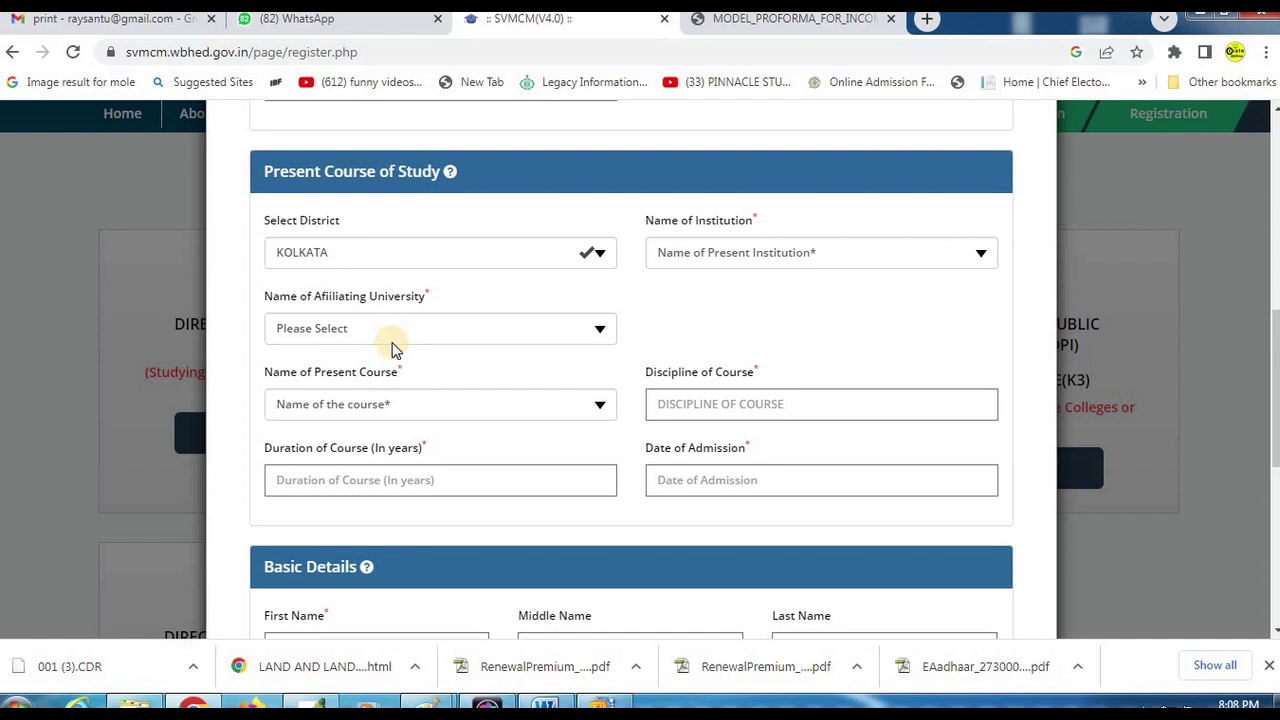
{"action": "left_click", "coordinate": [420, 329]}
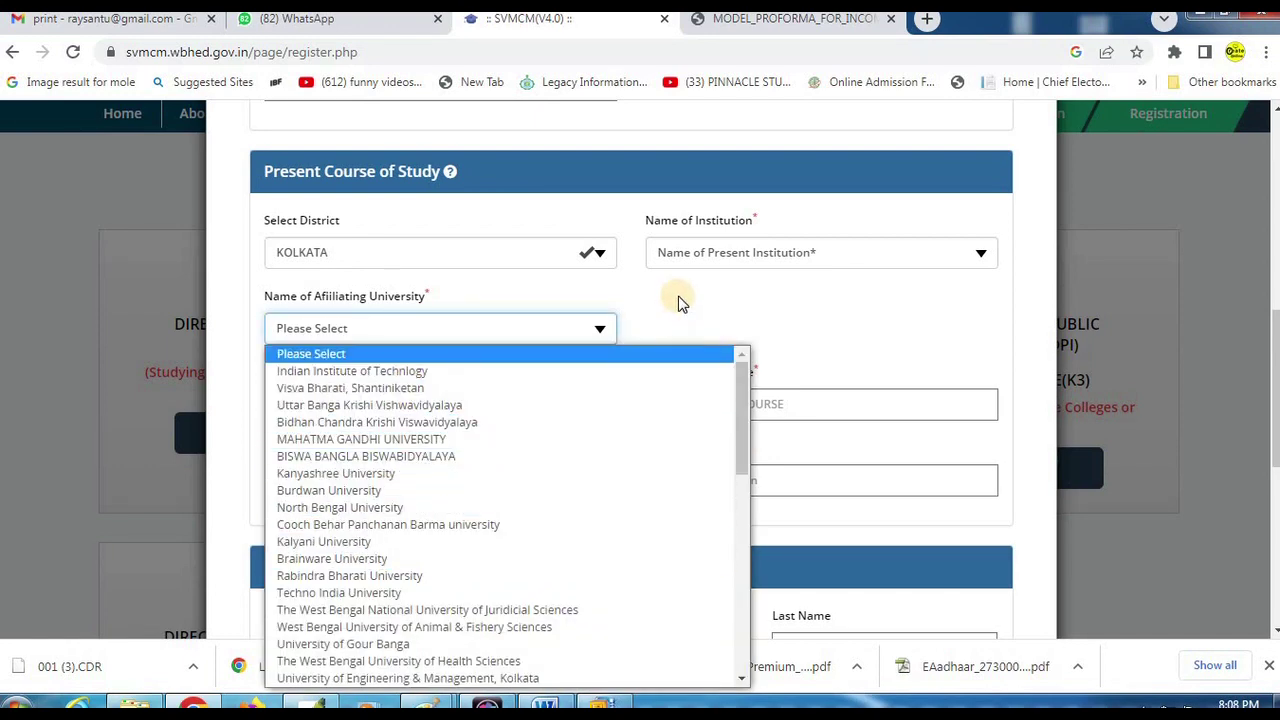
{"action": "left_click", "coordinate": [614, 349]}
{"action": "scroll", "coordinate": [378, 318], "scroll_direction": "down", "scroll_amount": 1}
{"action": "left_click", "coordinate": [380, 312]}
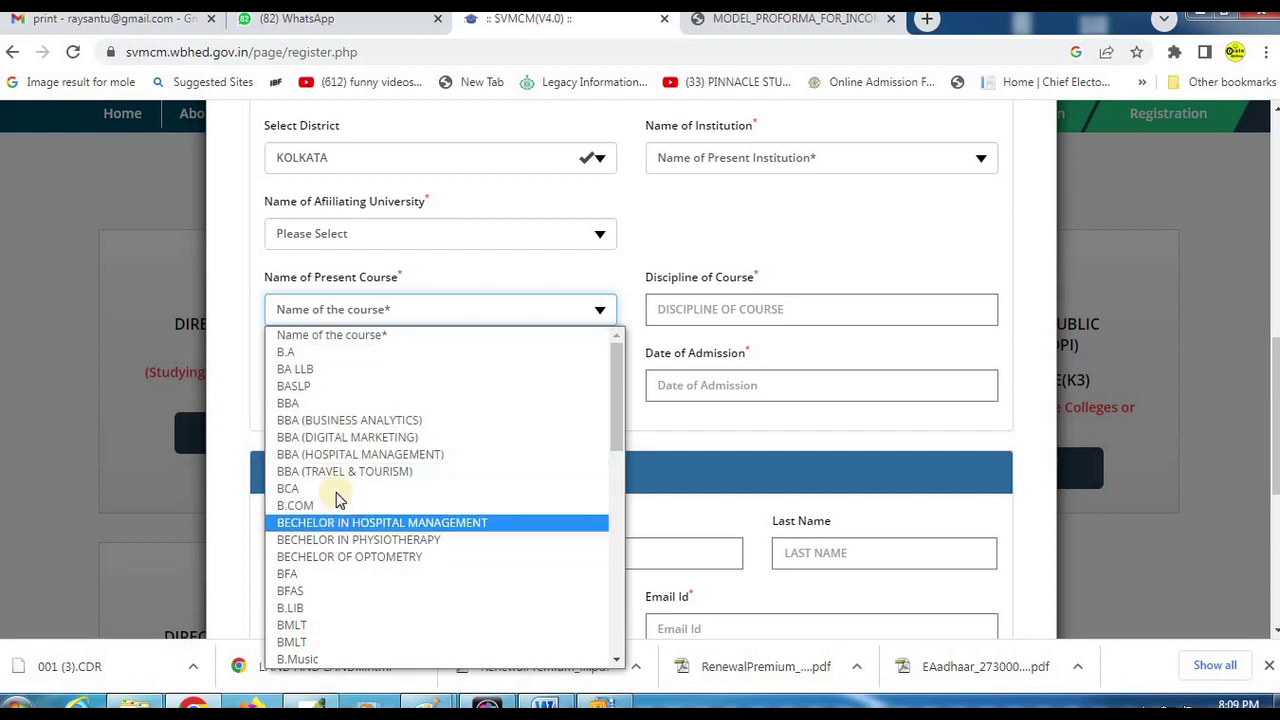
{"action": "left_click", "coordinate": [496, 266]}
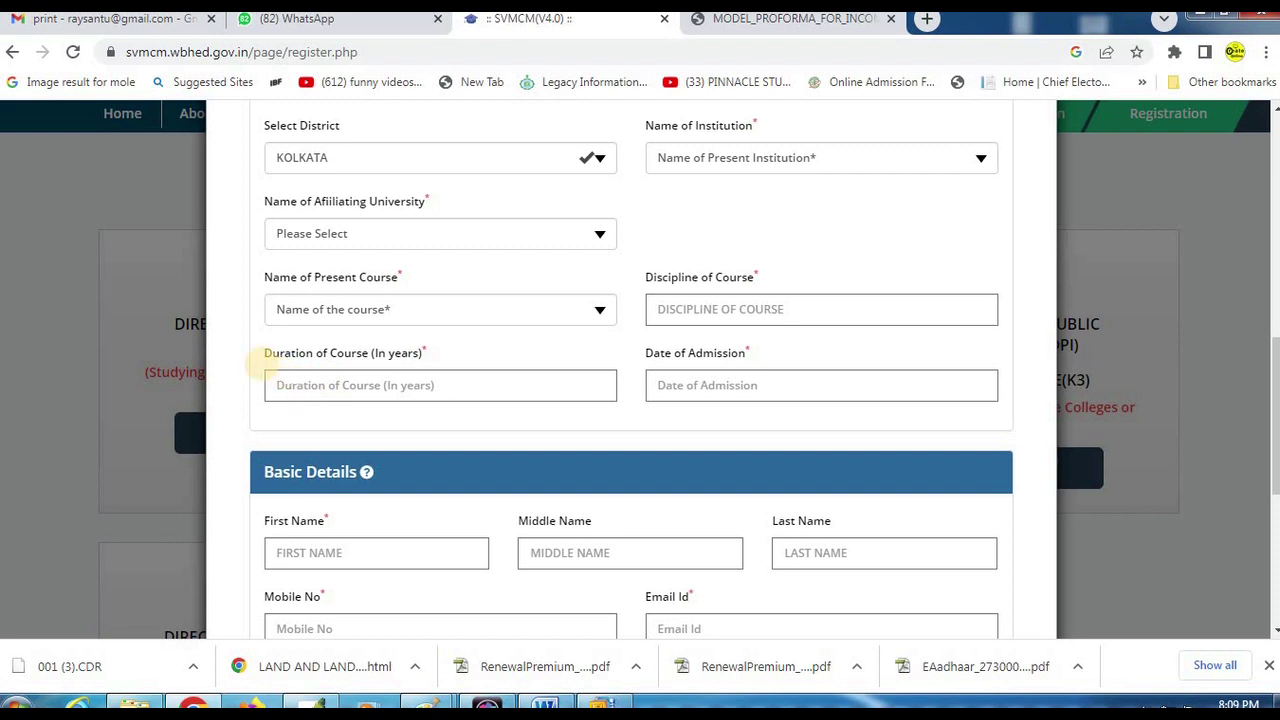
{"action": "left_click_drag", "start_coordinate": [234, 342], "coordinate": [619, 420]}
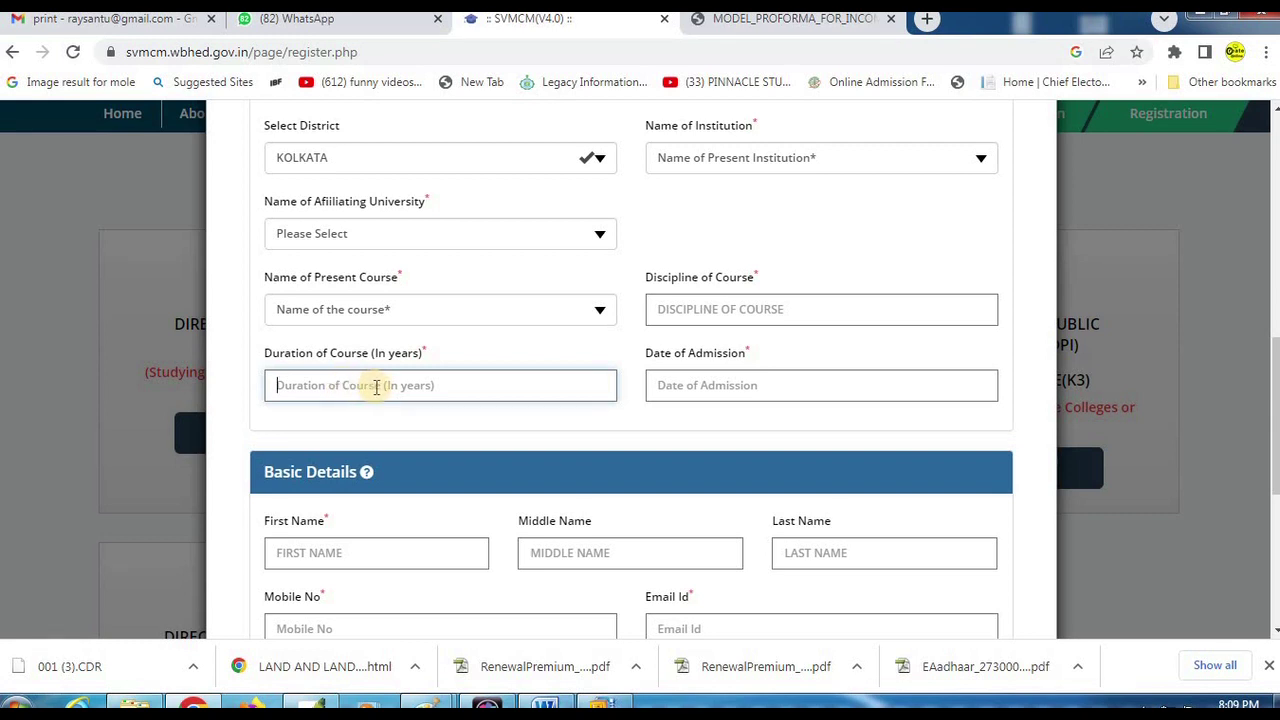
{"action": "left_click_drag", "start_coordinate": [614, 337], "coordinate": [949, 422]}
{"action": "left_click_drag", "start_coordinate": [1065, 428], "coordinate": [1062, 427]}
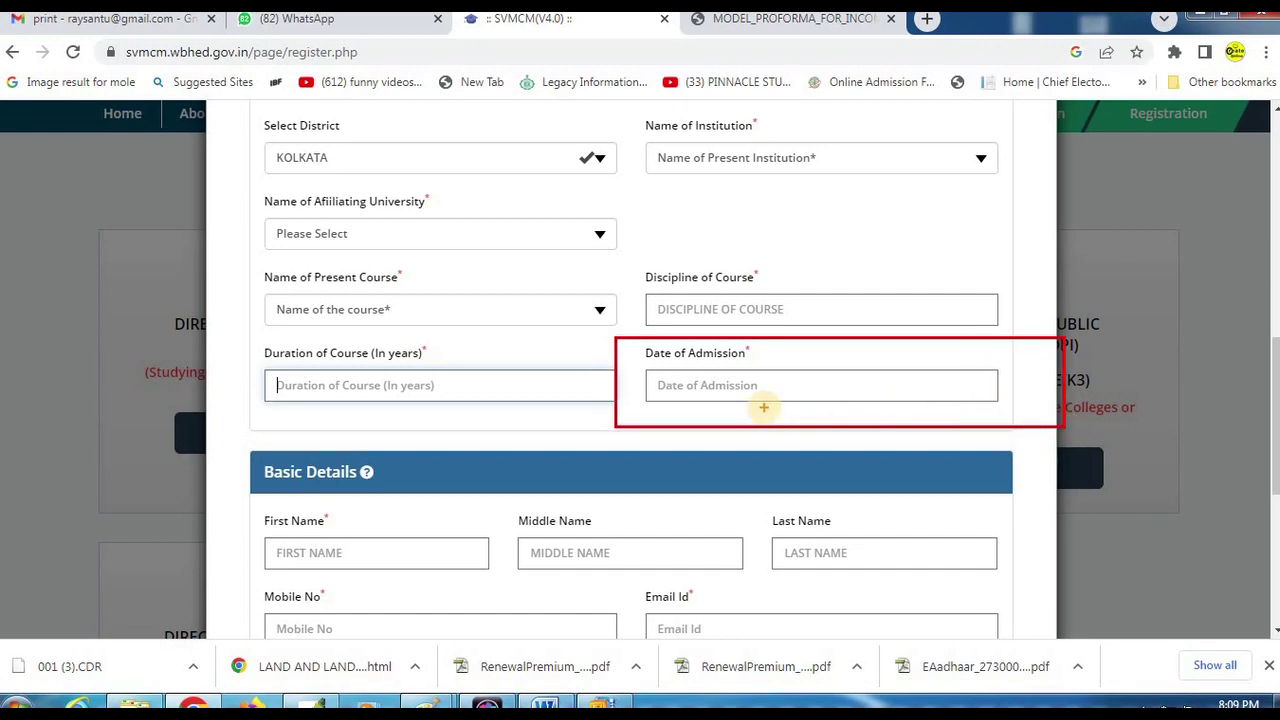
{"action": "scroll", "coordinate": [672, 378], "scroll_direction": "down", "scroll_amount": 4}
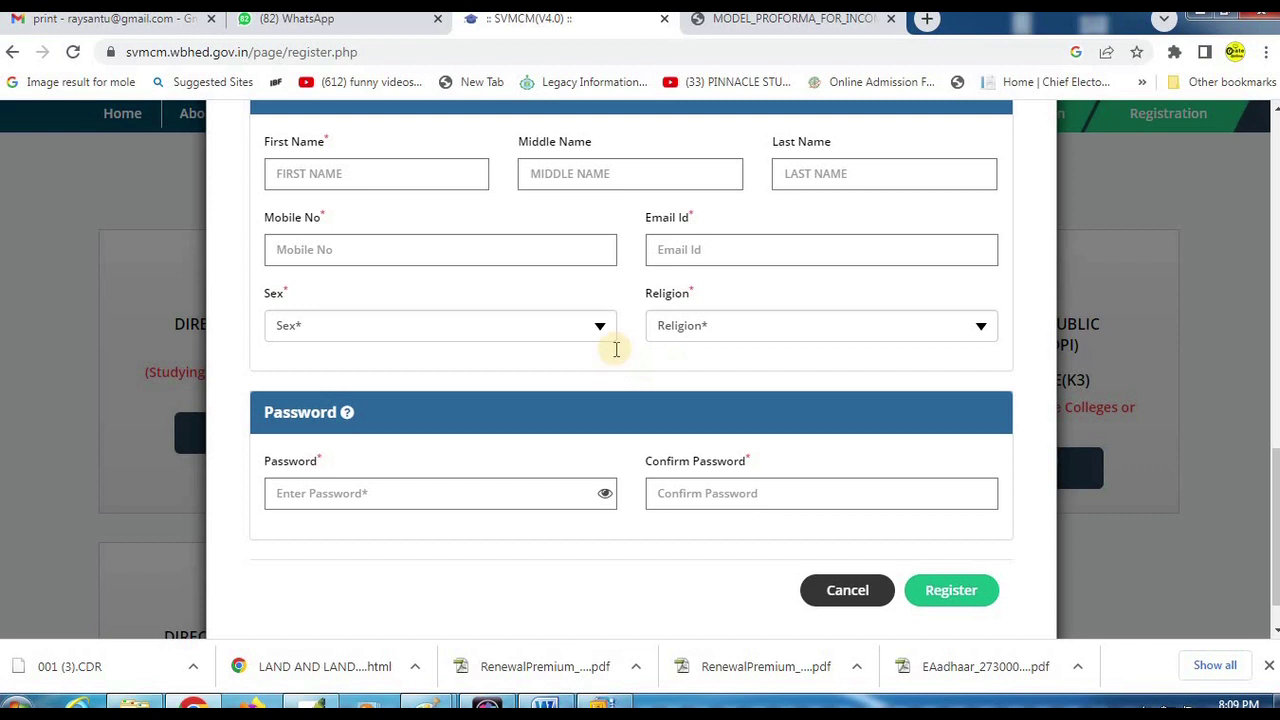
{"action": "scroll", "coordinate": [616, 349], "scroll_direction": "up", "scroll_amount": 1}
{"action": "mouse_move", "coordinate": [363, 189]}
{"action": "left_click_drag", "start_coordinate": [231, 146], "coordinate": [431, 220]}
{"action": "left_click_drag", "start_coordinate": [235, 231], "coordinate": [465, 305]}
{"action": "left_click_drag", "start_coordinate": [497, 234], "coordinate": [686, 300]}
{"action": "left_click_drag", "start_coordinate": [748, 232], "coordinate": [1050, 279]}
{"action": "mouse_move", "coordinate": [226, 326]}
{"action": "left_mouse_down"}
{"action": "mouse_move", "coordinate": [400, 363]}
{"action": "mouse_move", "coordinate": [570, 368]}
{"action": "left_mouse_up"}
{"action": "left_click_drag", "start_coordinate": [625, 325], "coordinate": [1043, 385]}
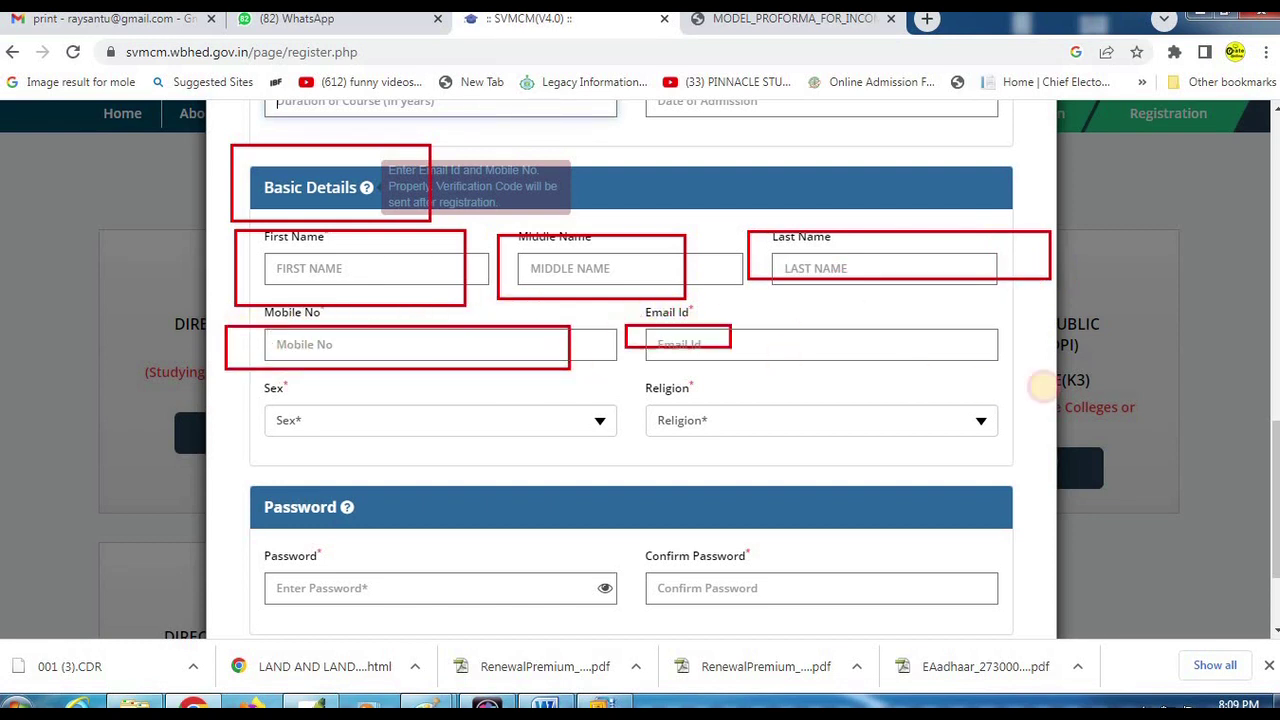
{"action": "key", "text": "Escape"}
{"action": "left_click", "coordinate": [329, 420]}
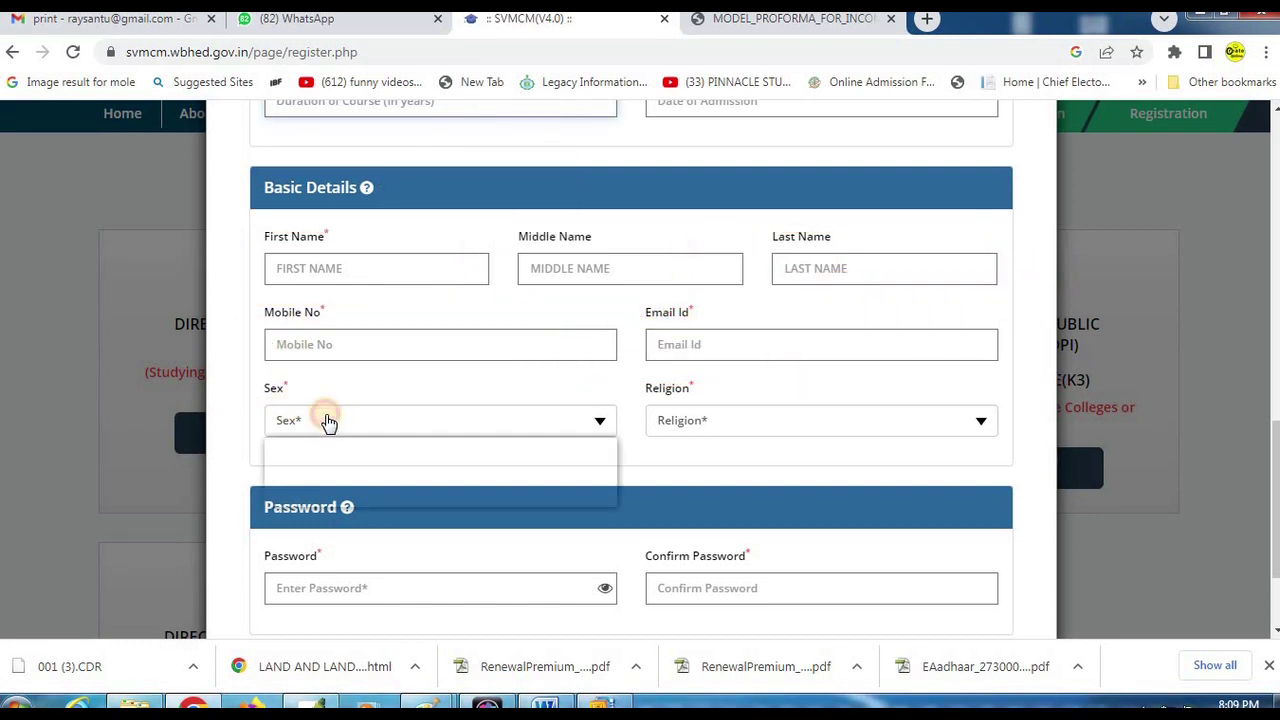
{"action": "left_click", "coordinate": [725, 418]}
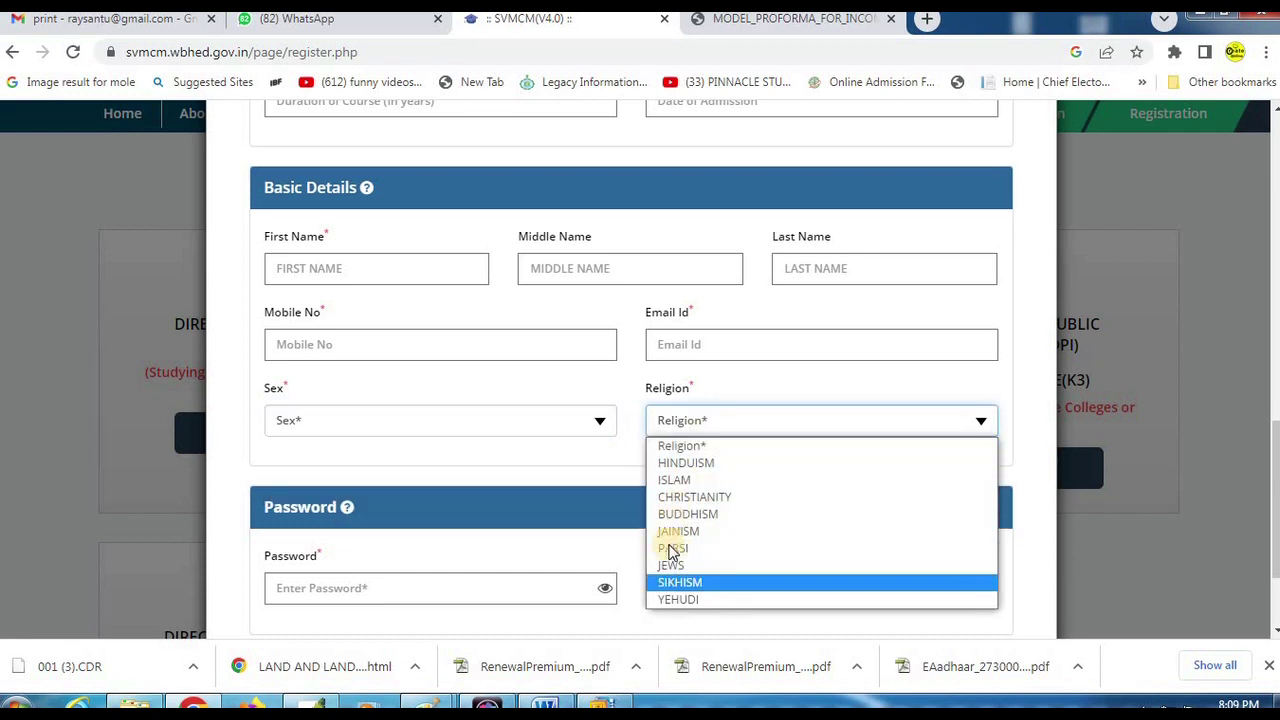
{"action": "left_click", "coordinate": [624, 400]}
{"action": "scroll", "coordinate": [478, 408], "scroll_direction": "down", "scroll_amount": 2}
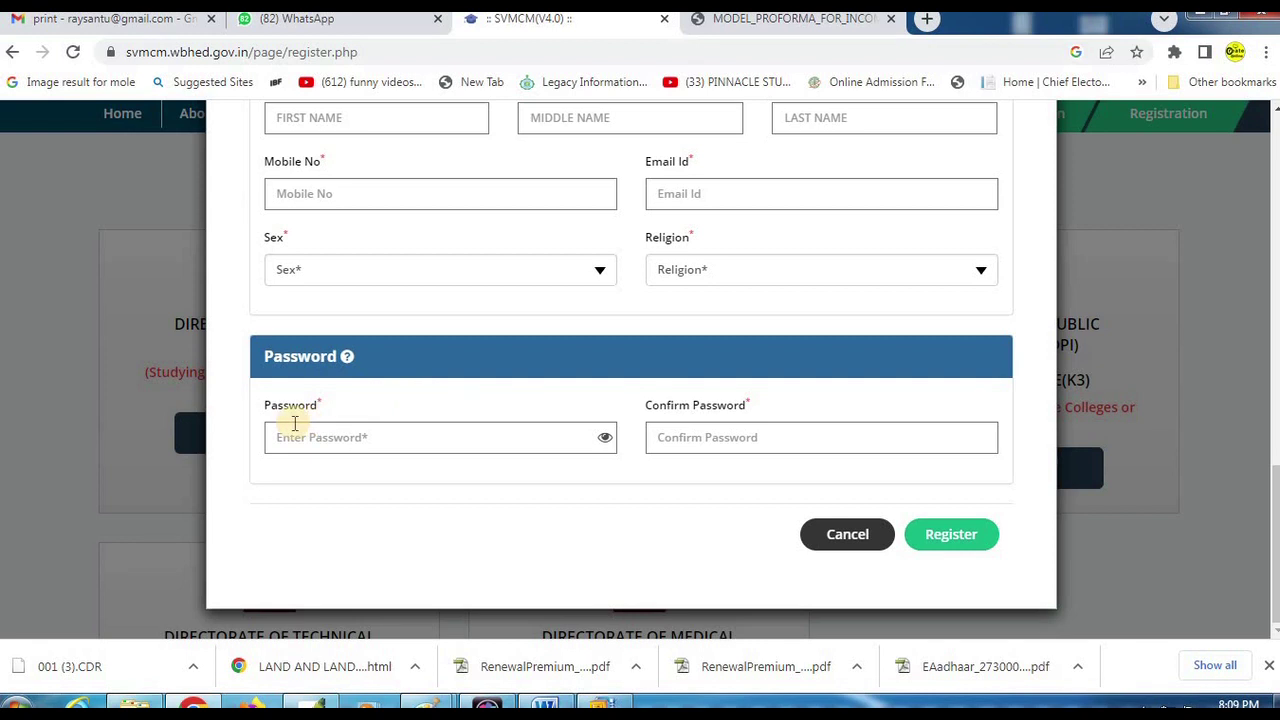
{"action": "left_click_drag", "start_coordinate": [226, 392], "coordinate": [343, 443]}
{"action": "left_click_drag", "start_coordinate": [241, 400], "coordinate": [621, 481]}
{"action": "left_click_drag", "start_coordinate": [632, 392], "coordinate": [848, 460]}
{"action": "mouse_move", "coordinate": [1005, 474]}
{"action": "left_mouse_down"}
{"action": "mouse_move", "coordinate": [1042, 469]}
{"action": "mouse_move", "coordinate": [1030, 474]}
{"action": "left_mouse_up"}
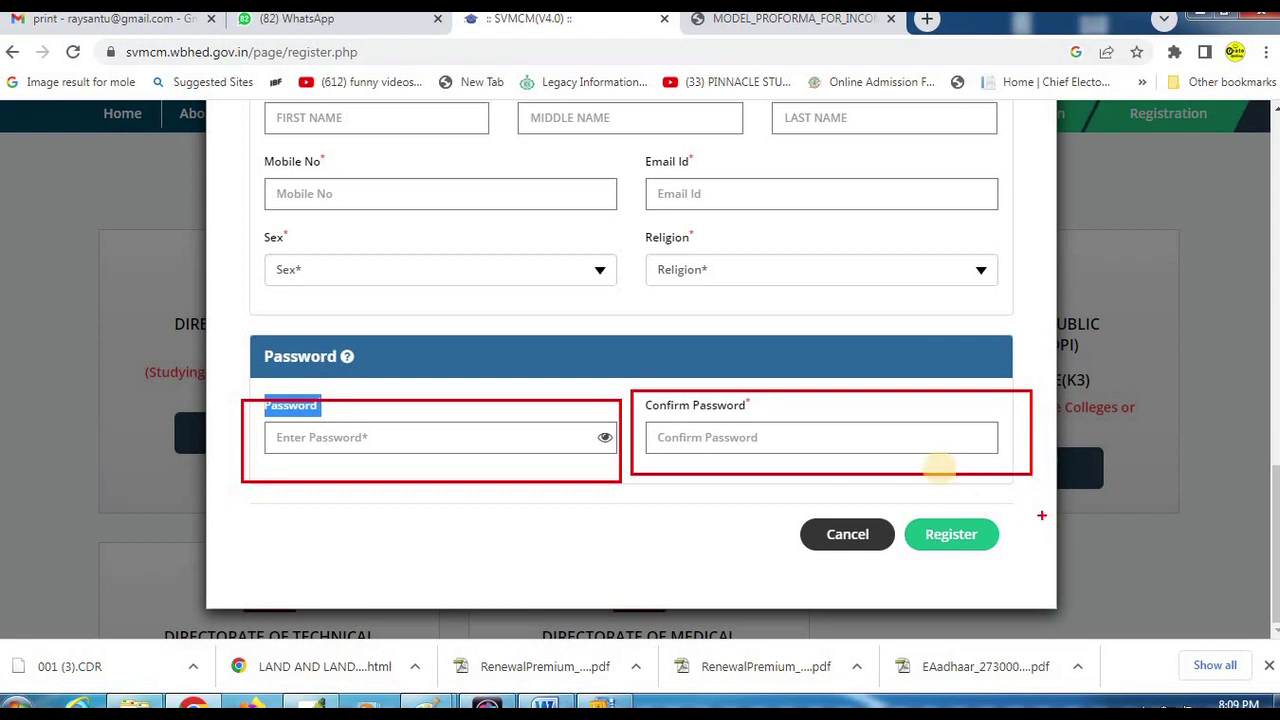
{"action": "left_click_drag", "start_coordinate": [896, 496], "coordinate": [1021, 576]}
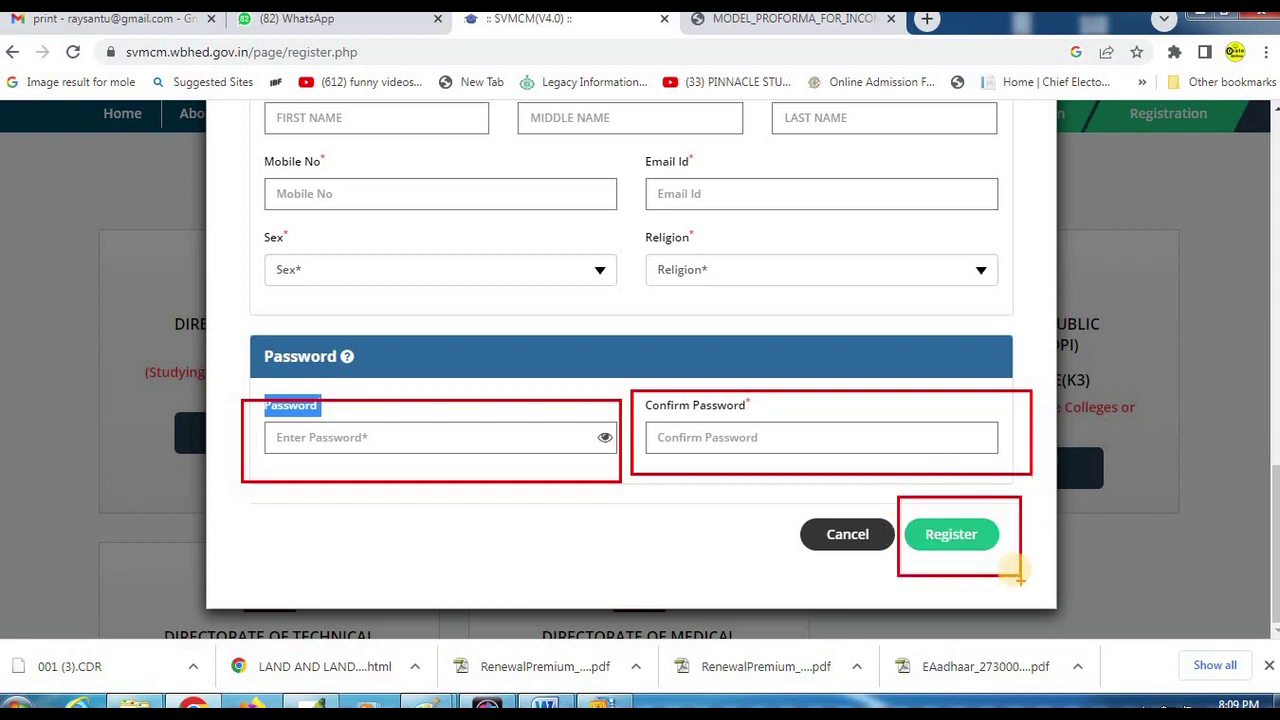
{"action": "key", "text": "Escape"}
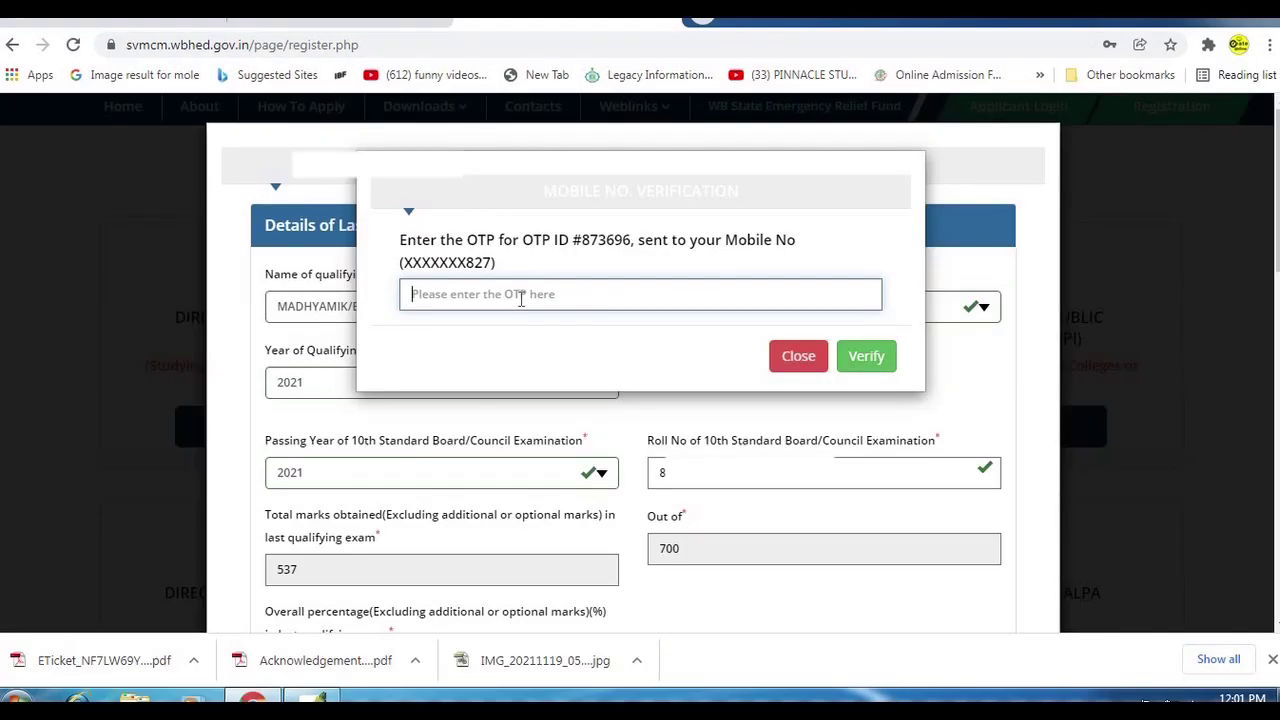
Enter the received OTP and verify the mobile number.
{"action": "left_click", "coordinate": [521, 298]}
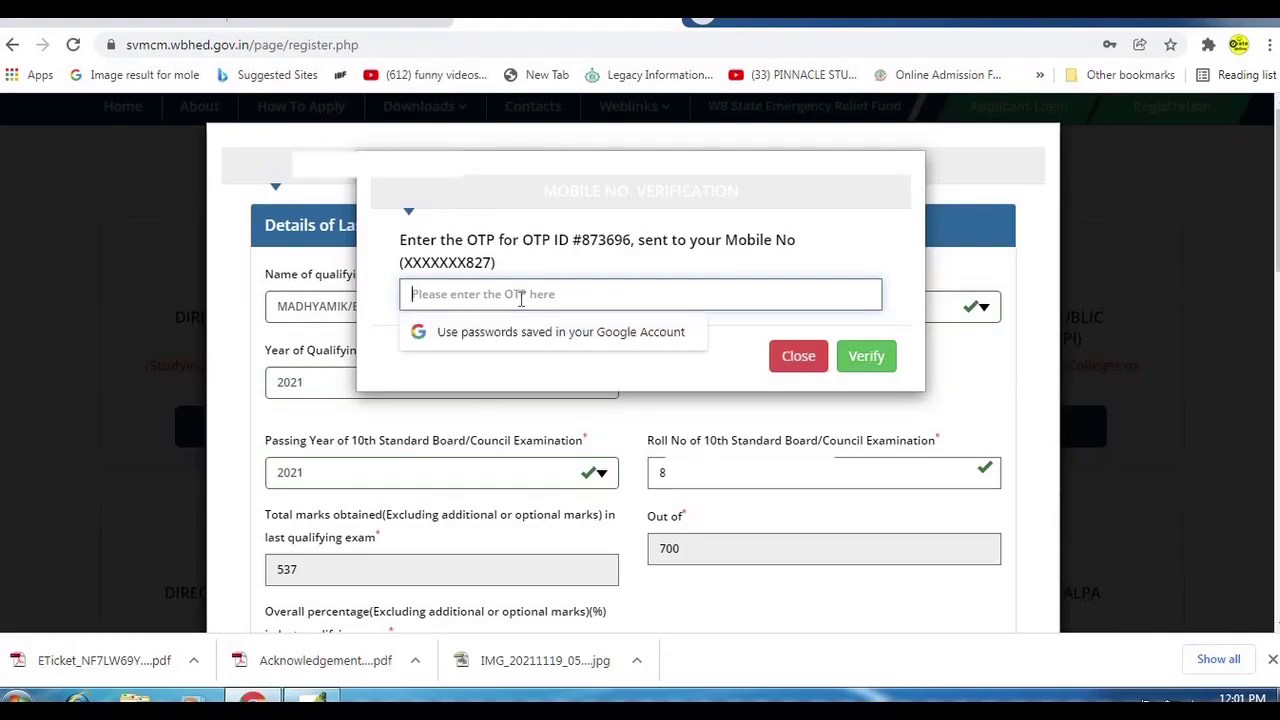
{"action": "type", "text": "••"}
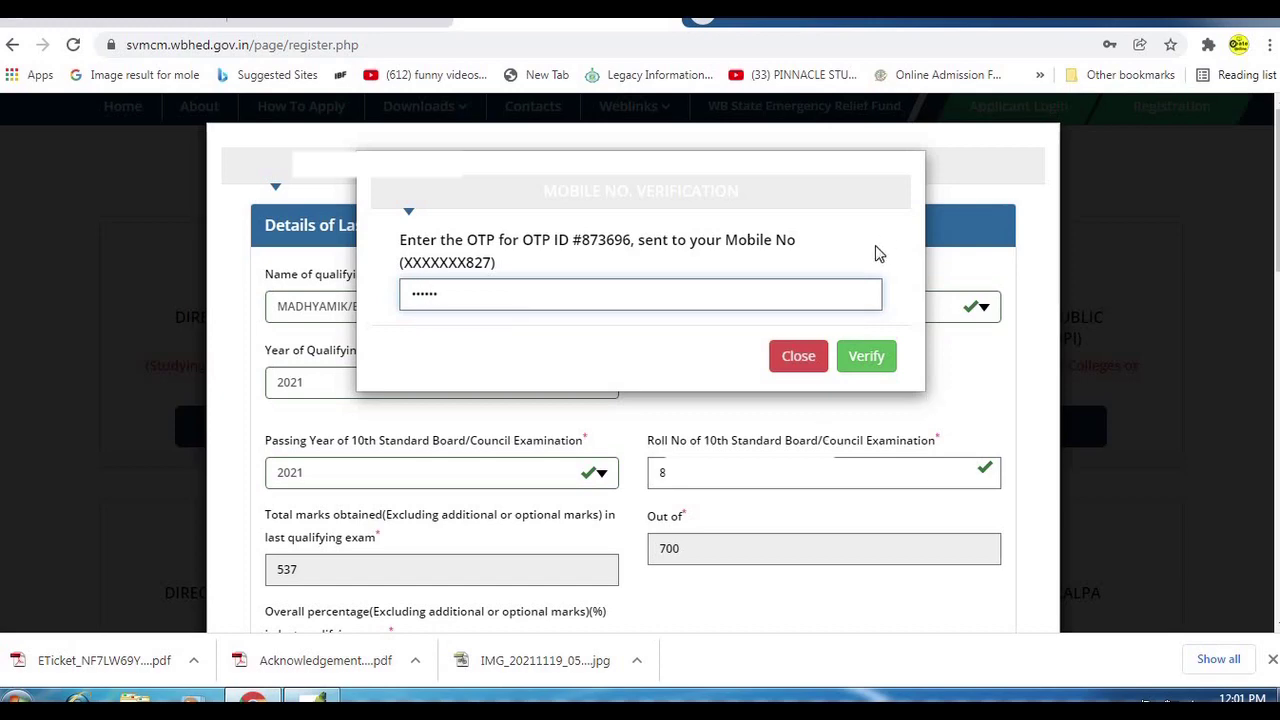
{"action": "left_click", "coordinate": [866, 356]}
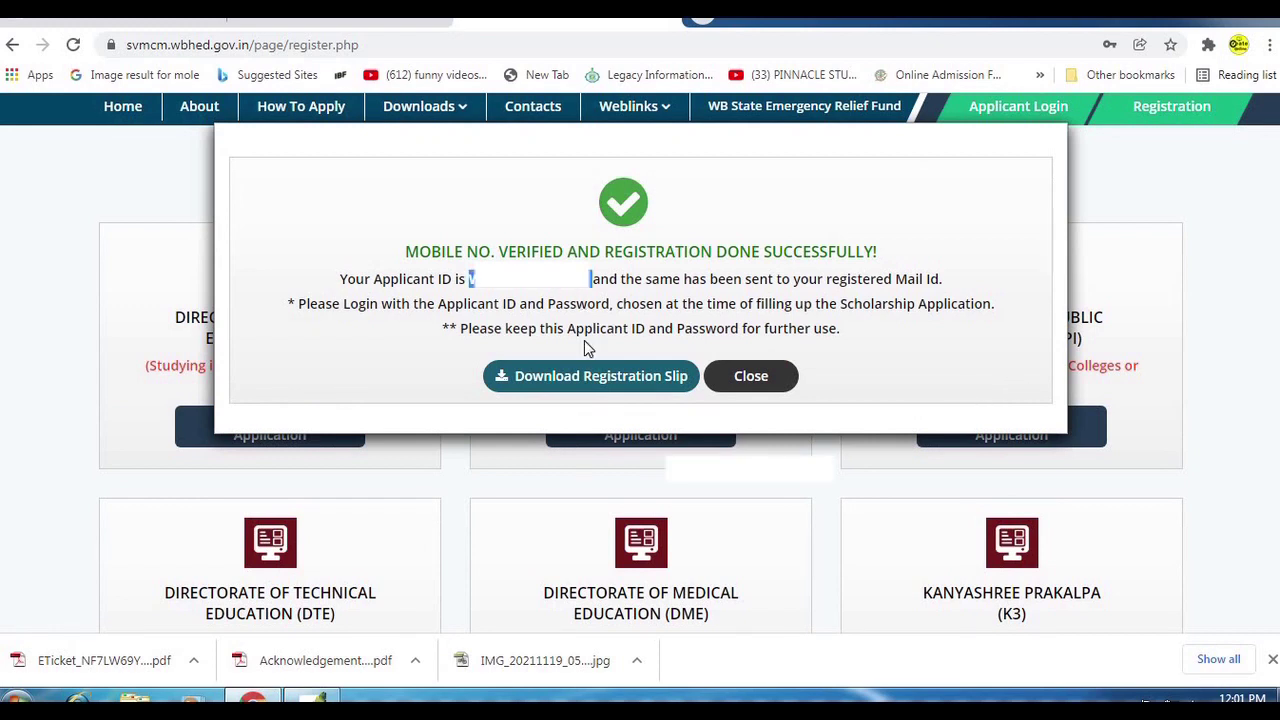
Download the registration acknowledgement slip, open the PDF, and return to the portal tab.
{"action": "left_click", "coordinate": [585, 378]}
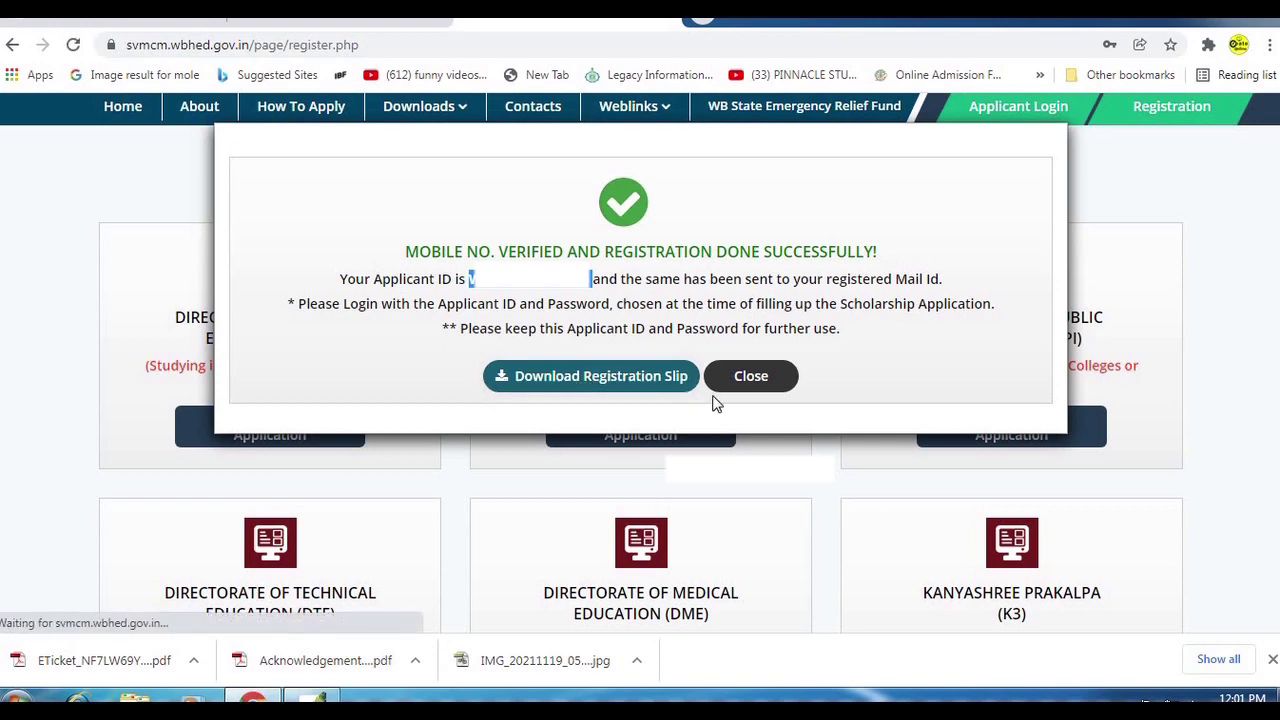
{"action": "left_click", "coordinate": [92, 660]}
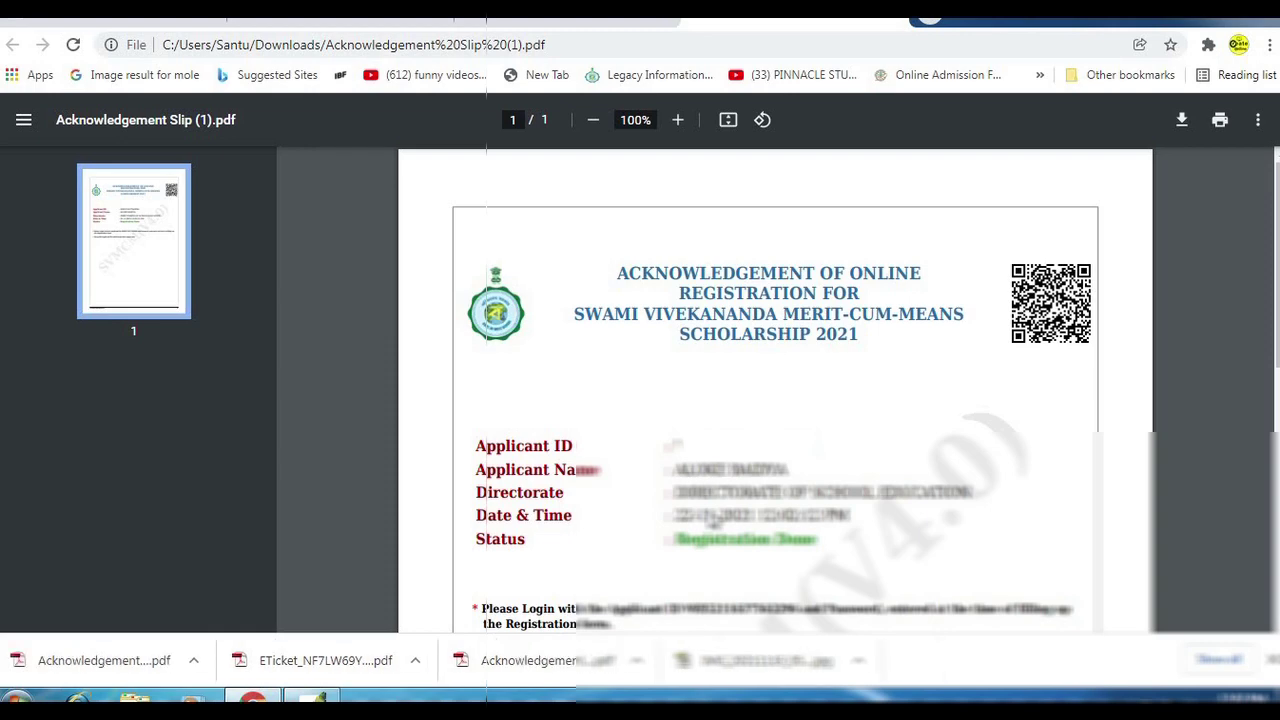
{"action": "key", "text": "ctrl+Tab"}
Log in as an applicant with the pasted applicant ID, the account password, and the displayed security code.
{"action": "scroll", "coordinate": [1100, 240], "scroll_direction": "up", "scroll_amount": 2}
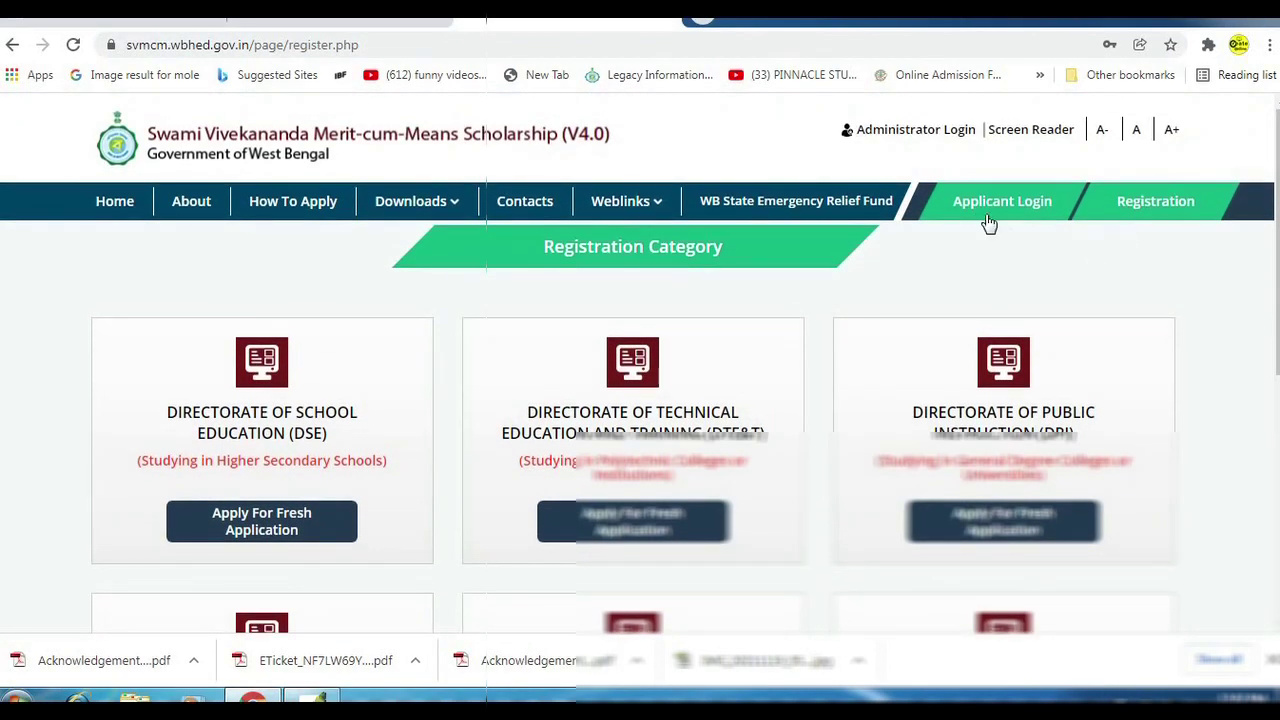
{"action": "left_click", "coordinate": [983, 207]}
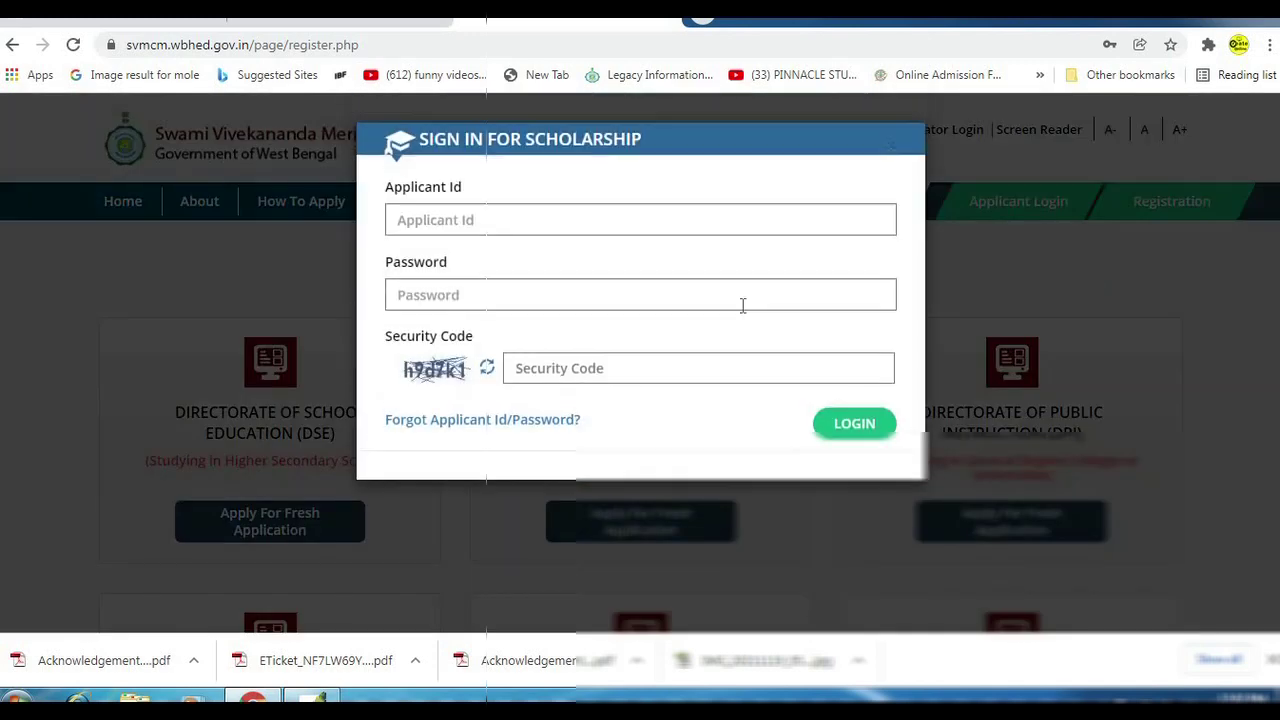
{"action": "left_click", "coordinate": [513, 221]}
{"action": "key", "text": "ctrl+v"}
{"action": "left_click", "coordinate": [460, 296]}
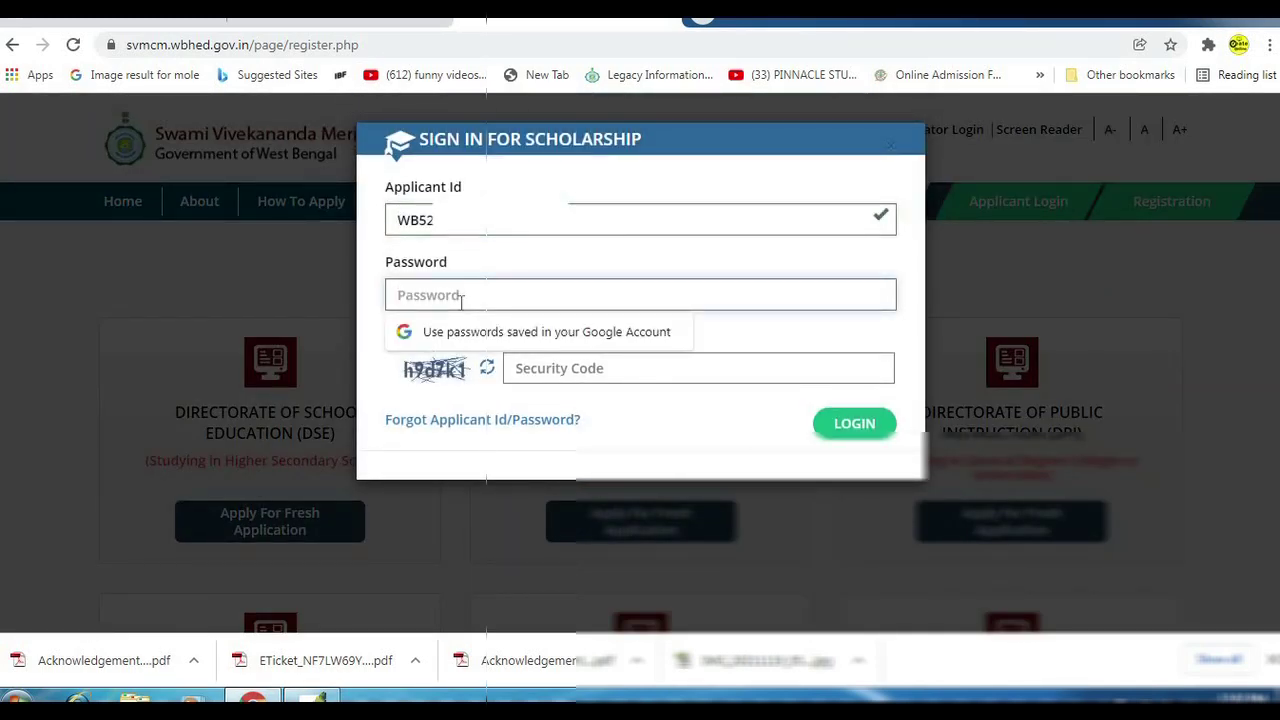
{"action": "type", "text": "•••••"}
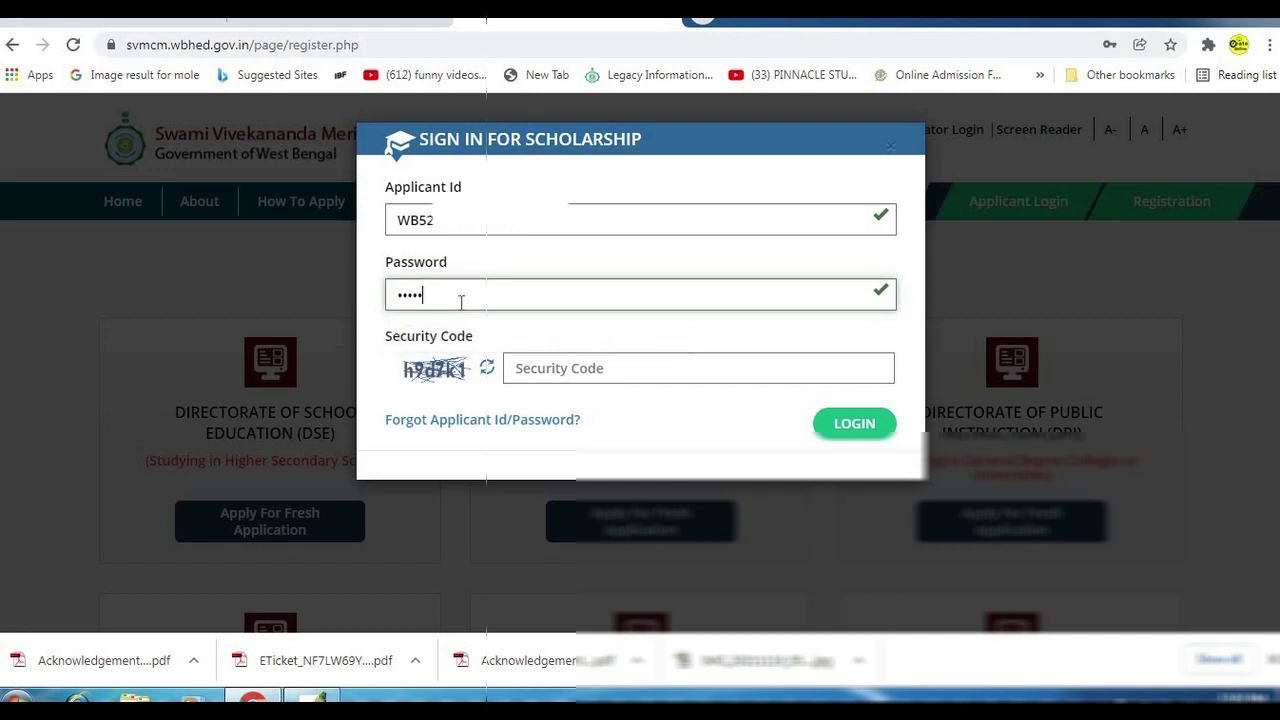
{"action": "type", "text": "•••••"}
{"action": "left_click", "coordinate": [669, 362]}
{"action": "type", "text": "h9d7k1"}
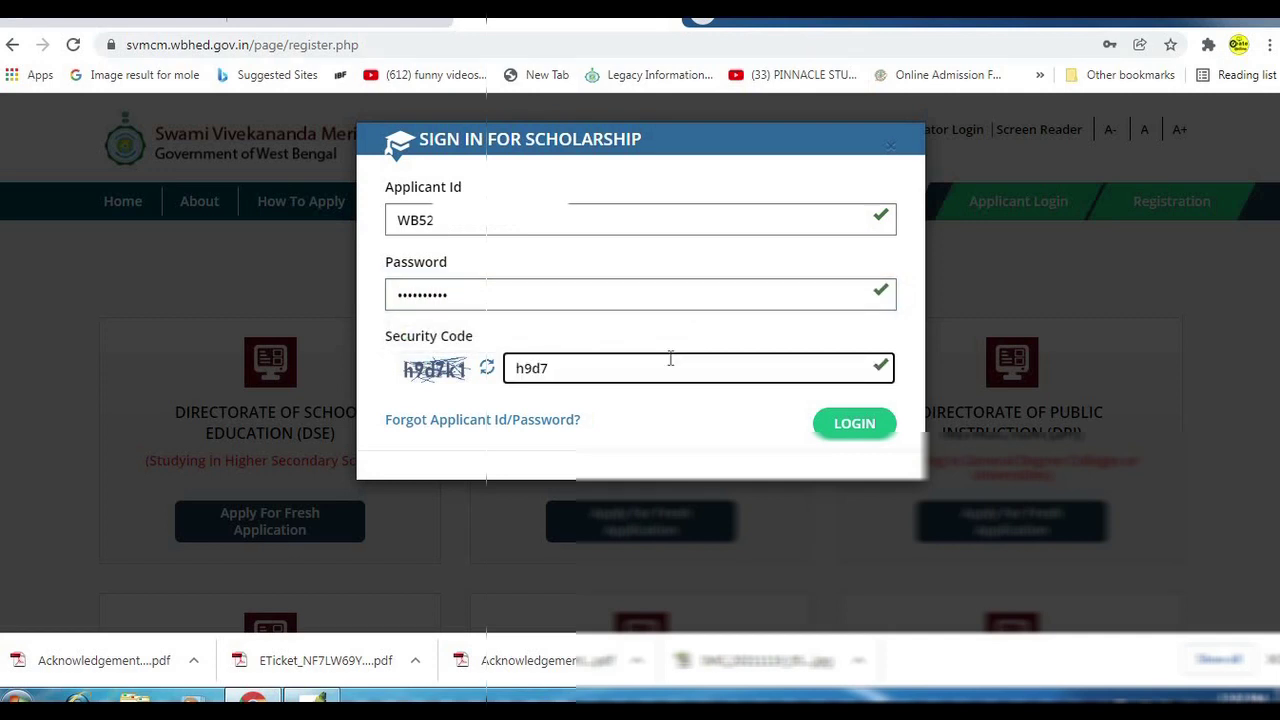
{"action": "left_click", "coordinate": [857, 426]}
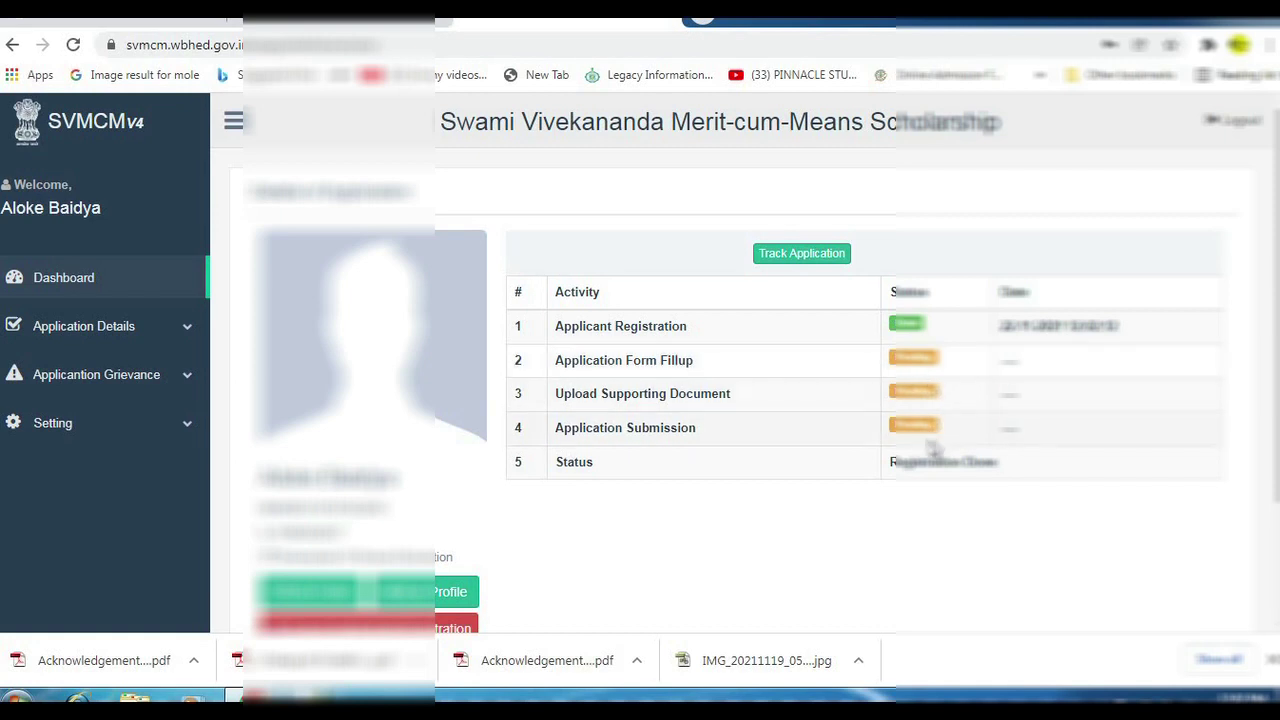
Open the Basic Details page via the Profile button on the dashboard.
{"action": "scroll", "coordinate": [642, 440], "scroll_direction": "down", "scroll_amount": 1}
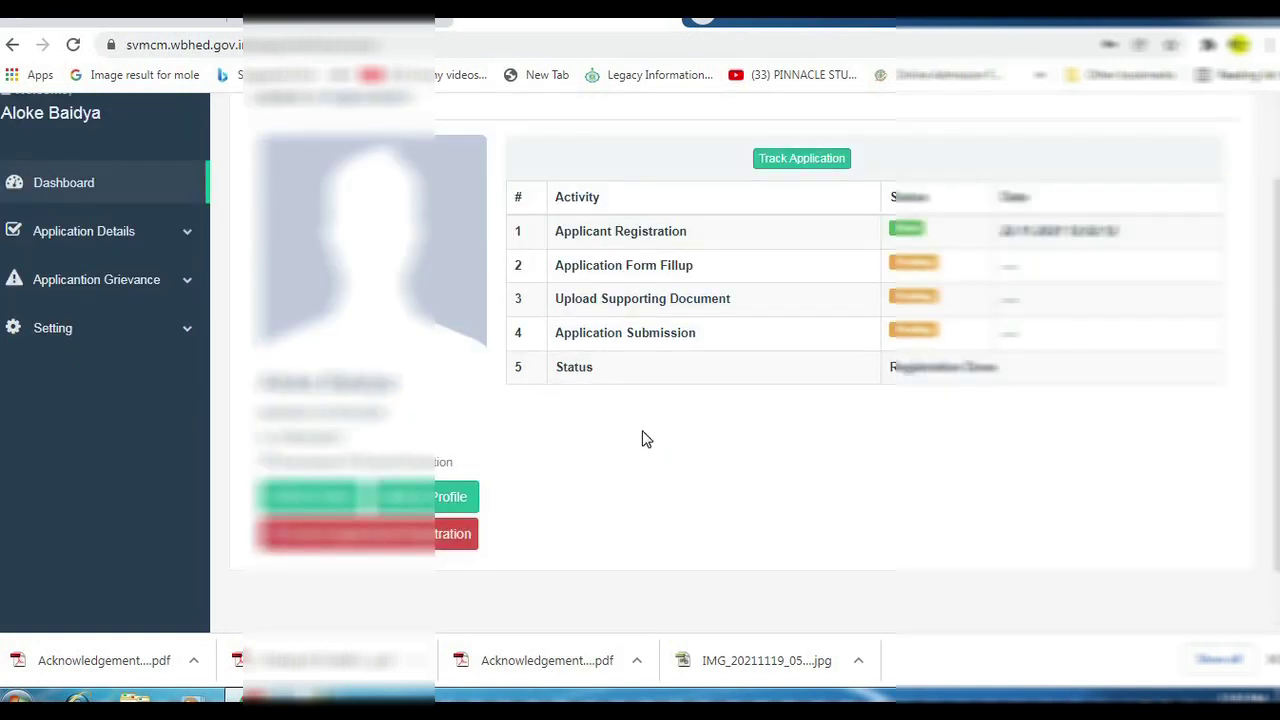
{"action": "left_click", "coordinate": [318, 497]}
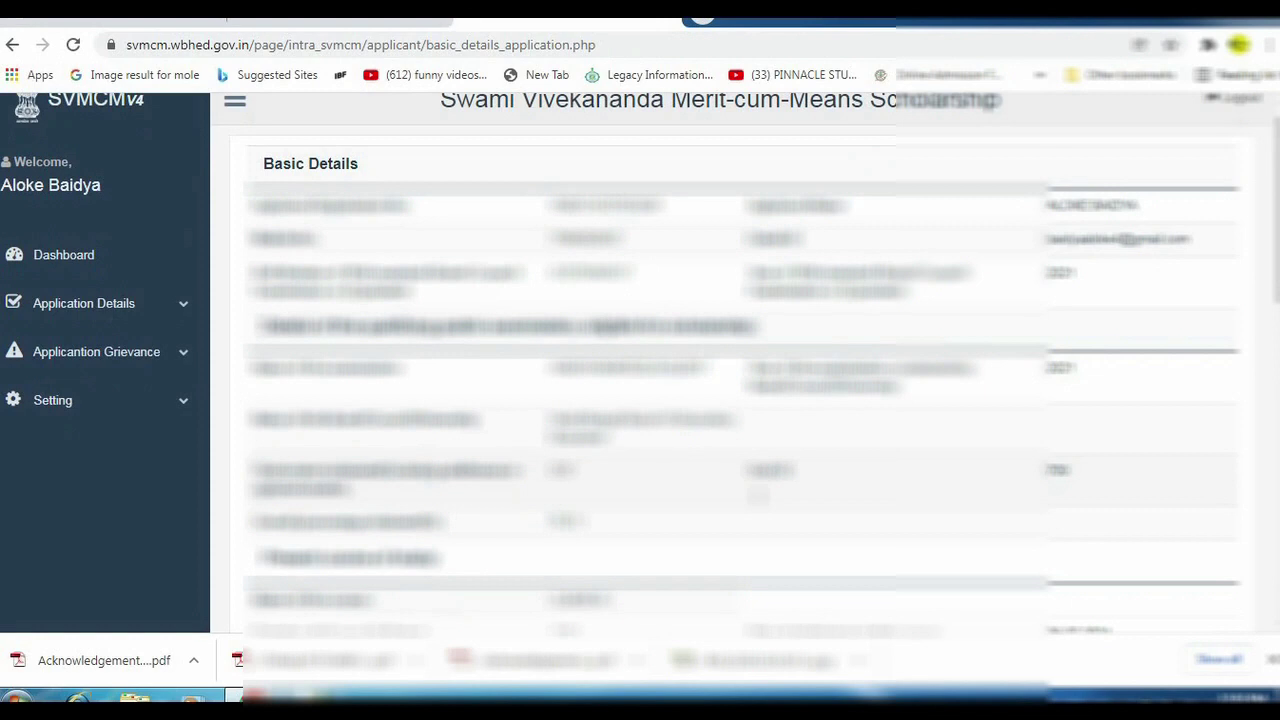
Upload the applicant's photograph on the Basic Details page.
{"action": "scroll", "coordinate": [743, 403], "scroll_direction": "down", "scroll_amount": 10}
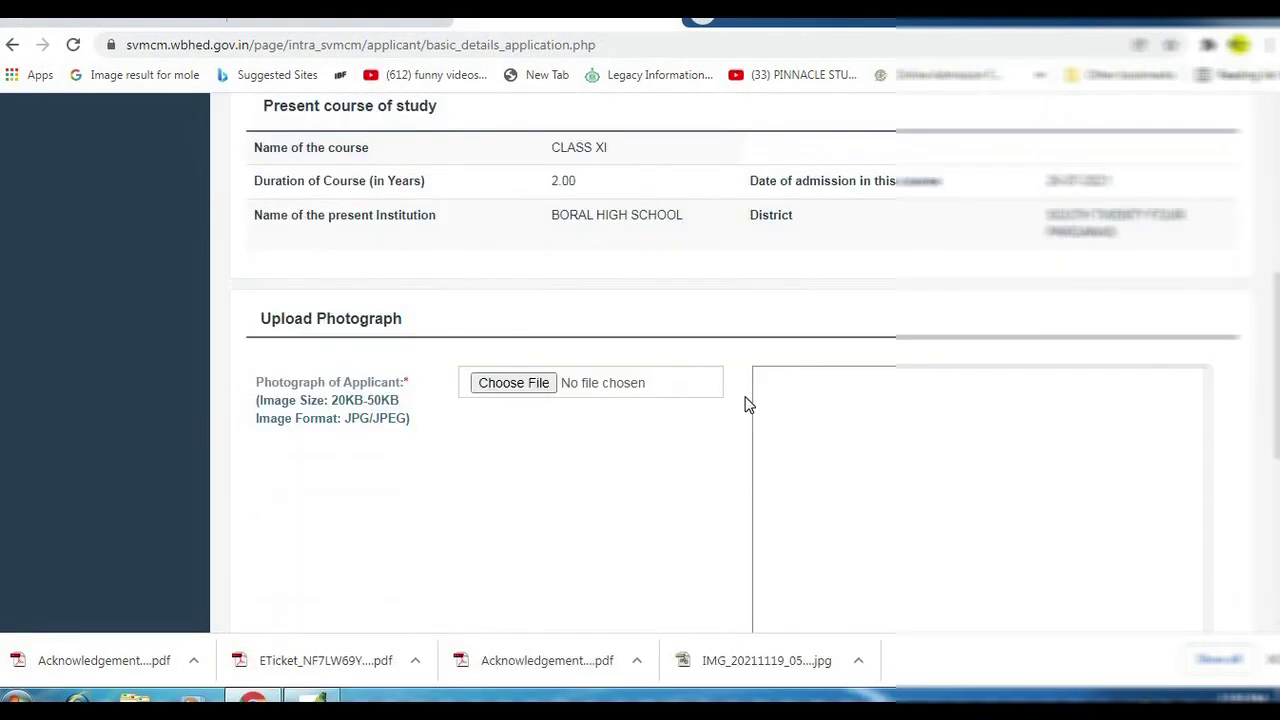
{"action": "scroll", "coordinate": [526, 403], "scroll_direction": "down", "scroll_amount": 1}
{"action": "scroll", "coordinate": [526, 398], "scroll_direction": "down", "scroll_amount": 1}
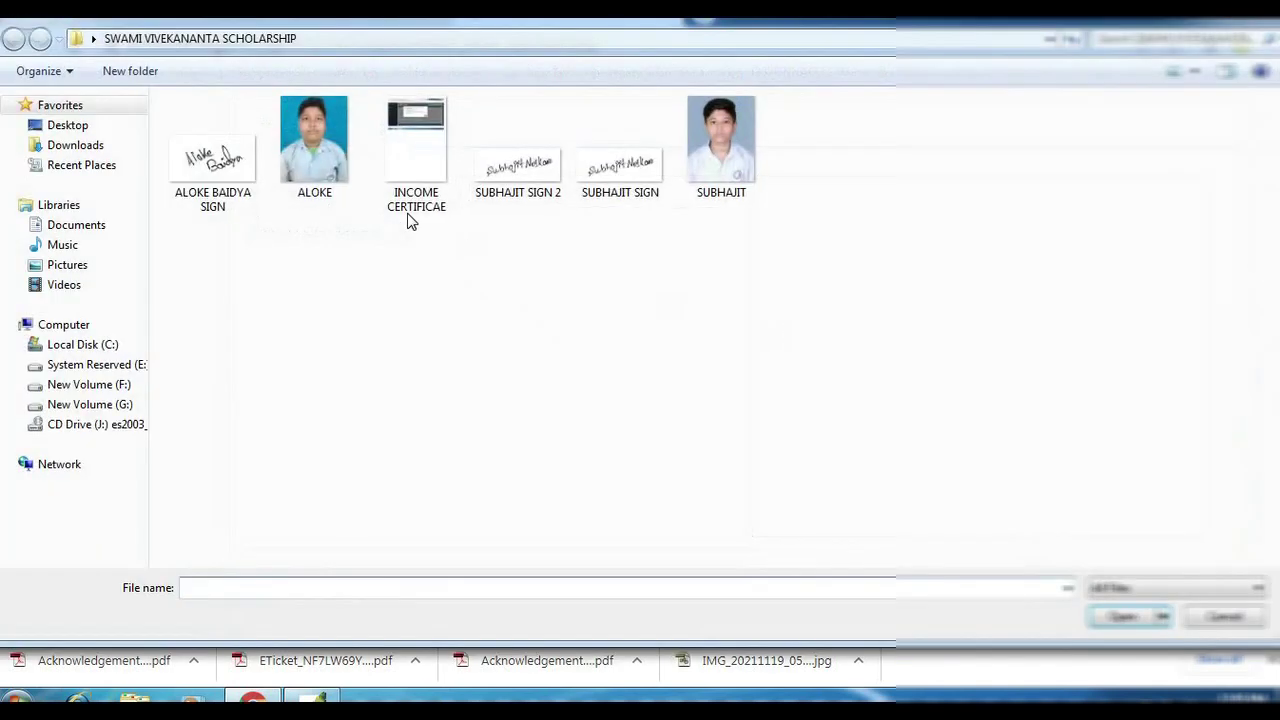
{"action": "double_click", "coordinate": [320, 152]}
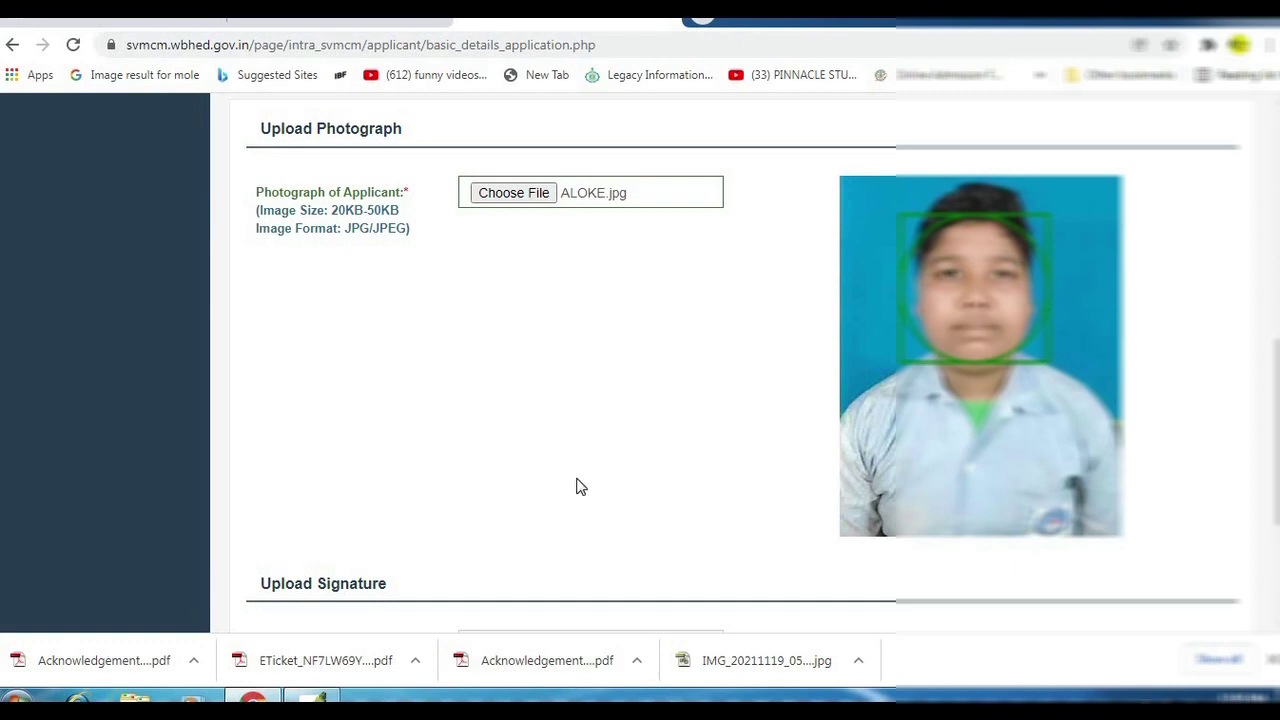
Attach sign n32.jpg as the signature and save the basic details.
{"action": "scroll", "coordinate": [683, 440], "scroll_direction": "down", "scroll_amount": 3}
{"action": "left_click", "coordinate": [514, 384]}
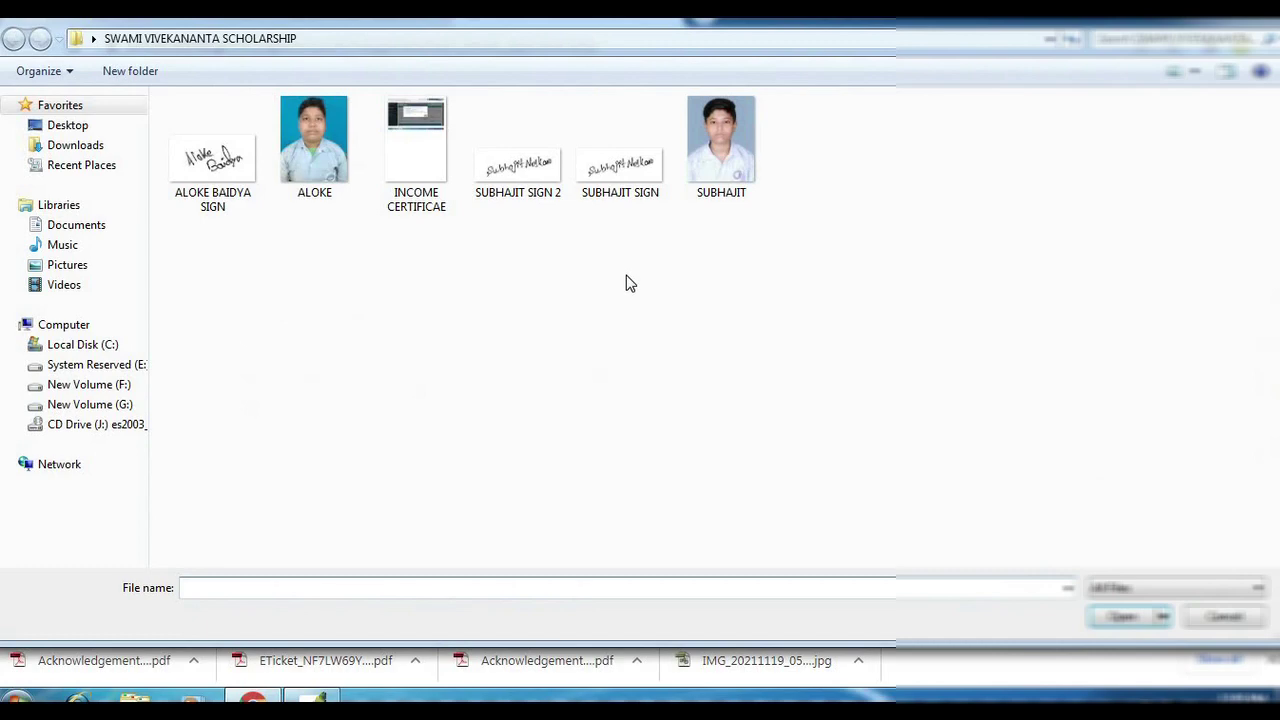
{"action": "left_click", "coordinate": [230, 170]}
{"action": "key", "text": "Return"}
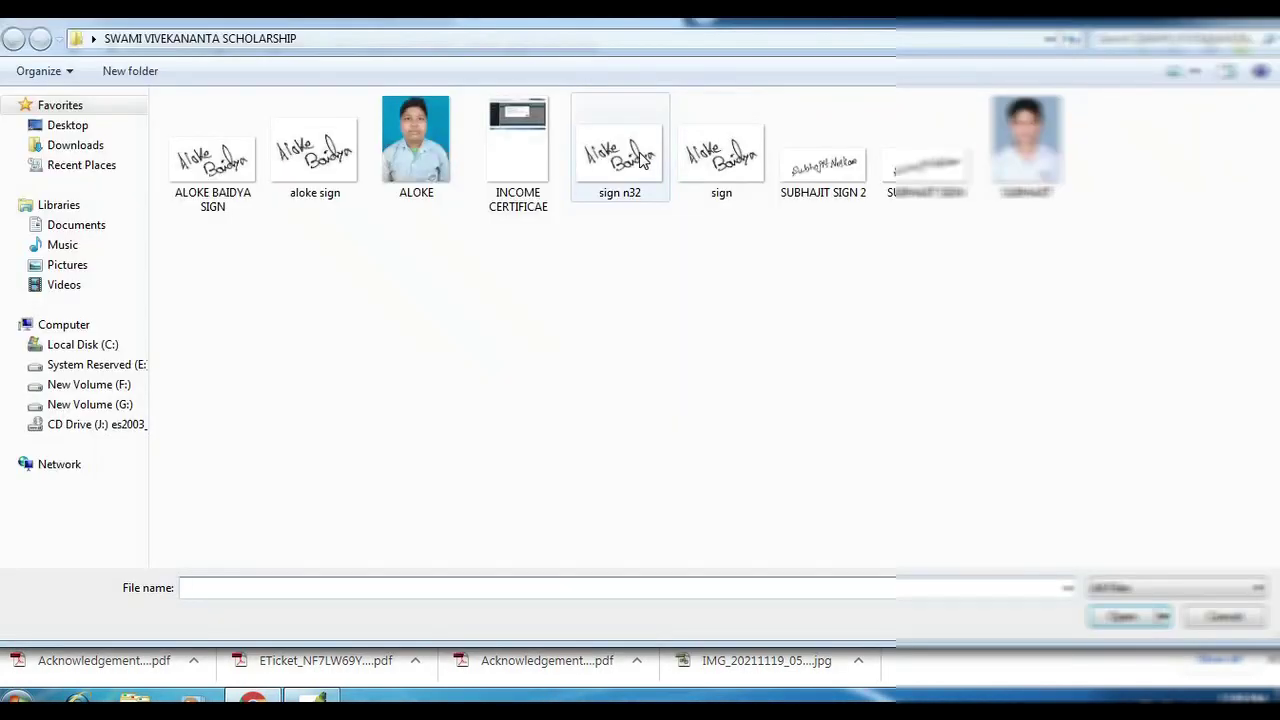
{"action": "double_click", "coordinate": [620, 160]}
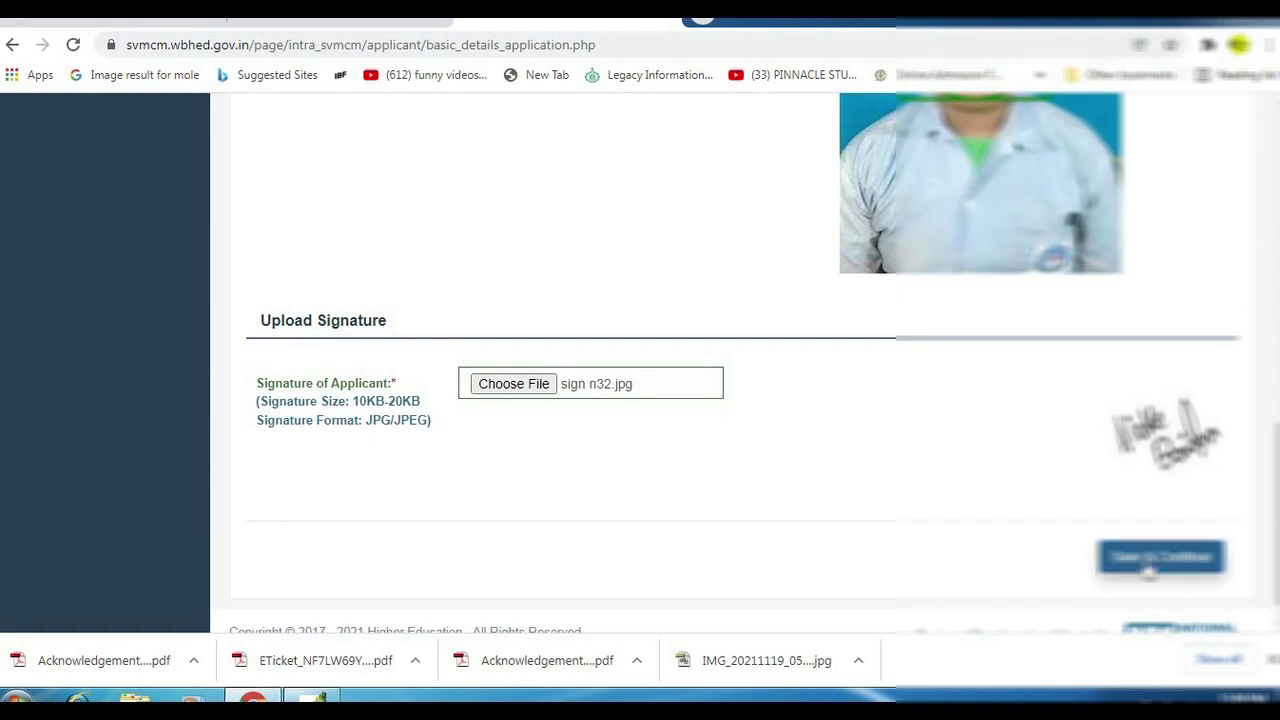
{"action": "left_click", "coordinate": [1140, 558]}
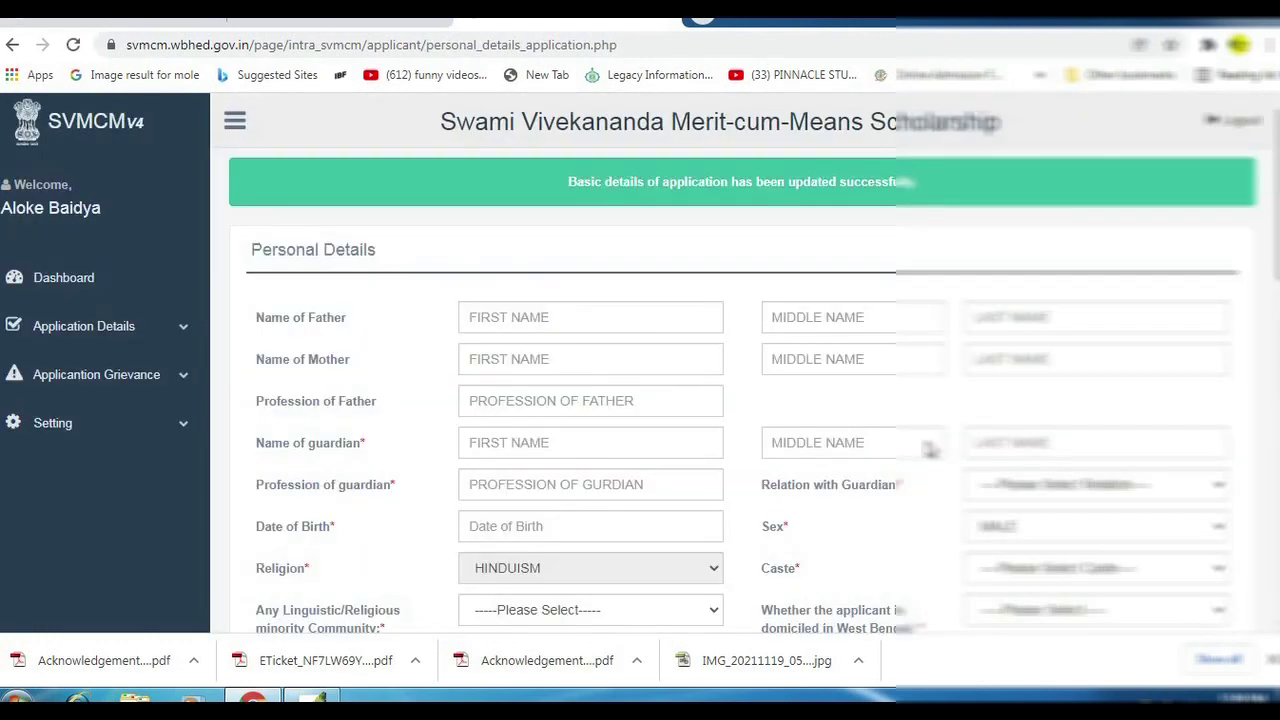
Enter the father's first name, correcting a typo.
{"action": "left_click", "coordinate": [570, 319]}
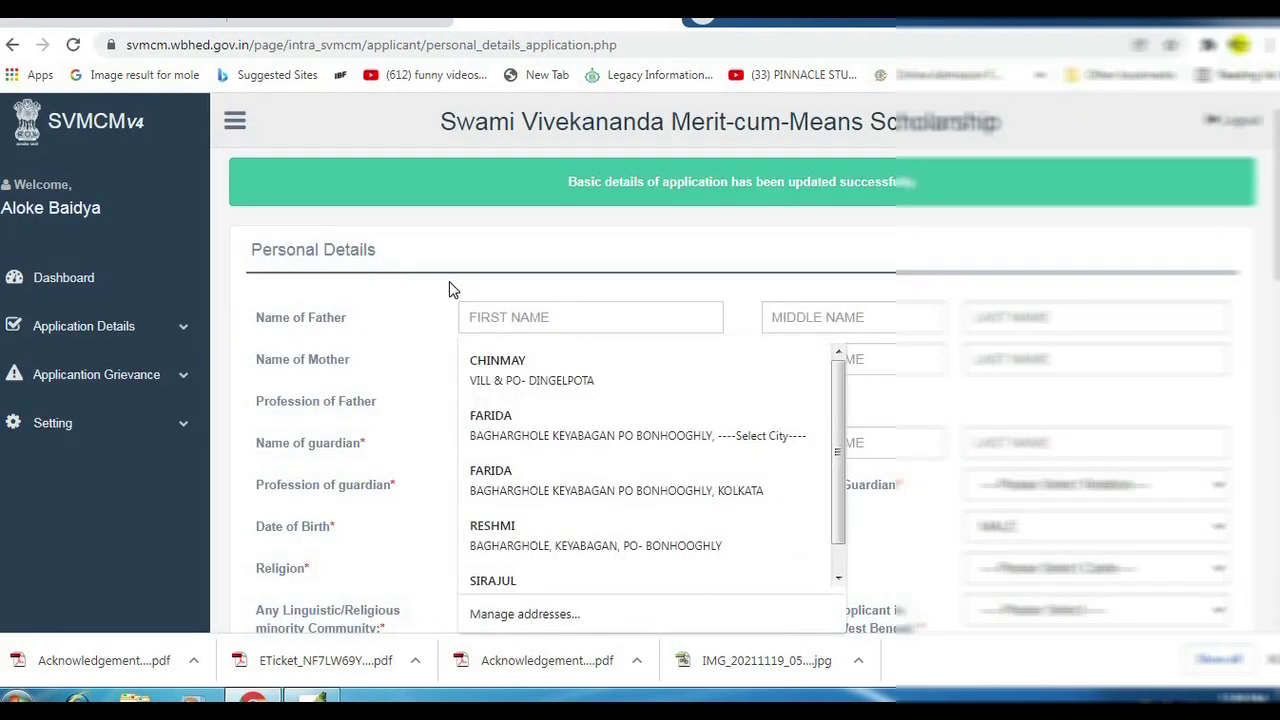
{"action": "type", "text": "DIKO"}
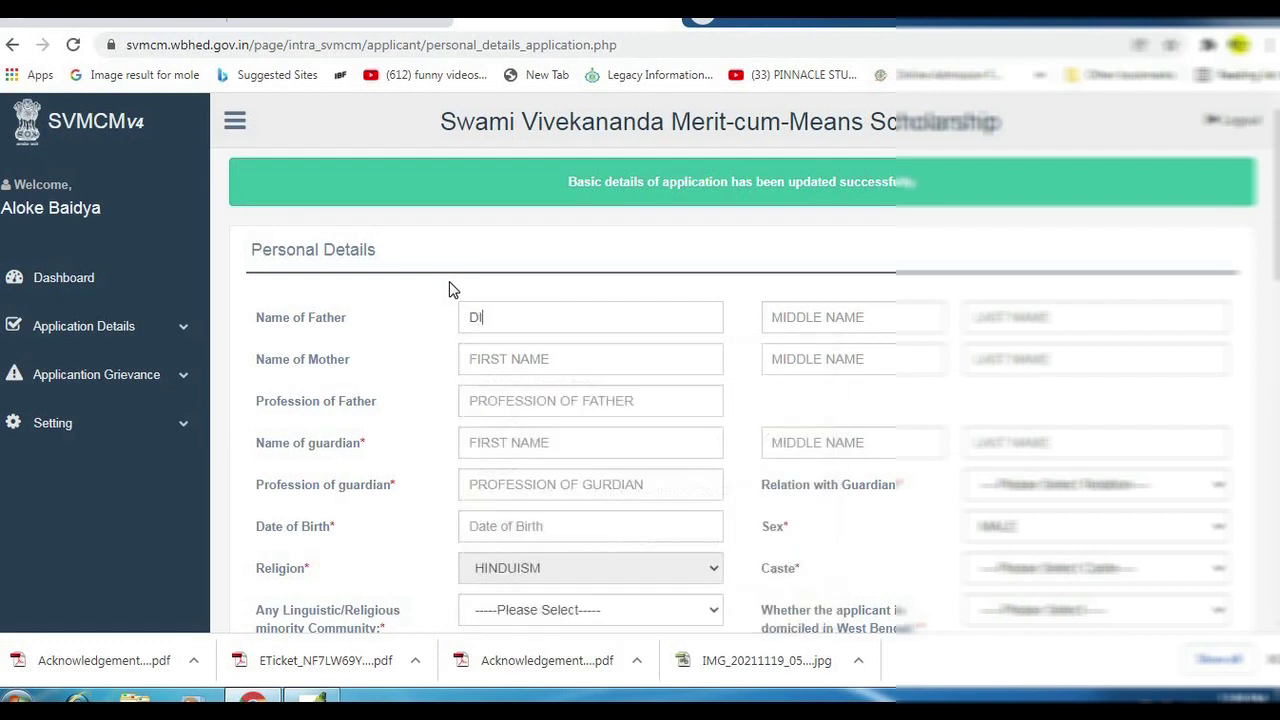
{"action": "key", "text": "BackSpace"}
{"action": "key", "text": "BackSpace"}
{"action": "type", "text": "LIP"}
{"action": "key", "text": "Tab"}
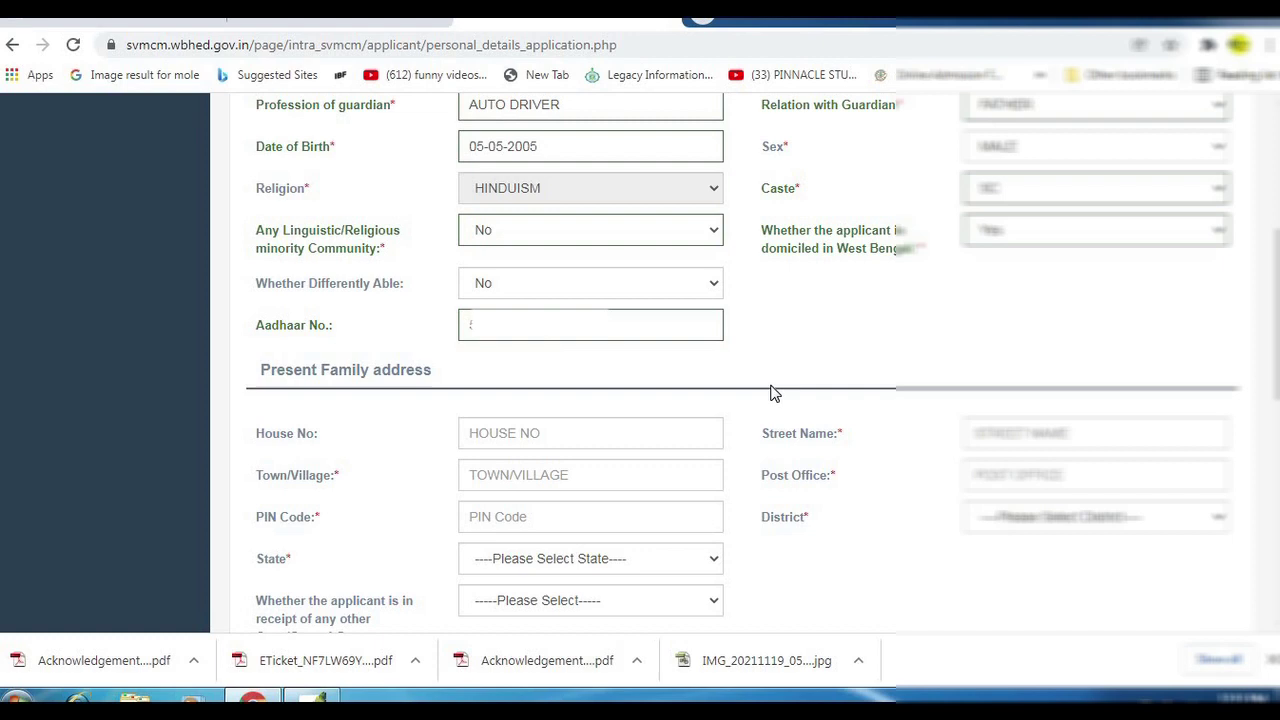
Enter the Aadhaar number and move to the total family income field.
{"action": "scroll", "coordinate": [771, 391], "scroll_direction": "down", "scroll_amount": 3}
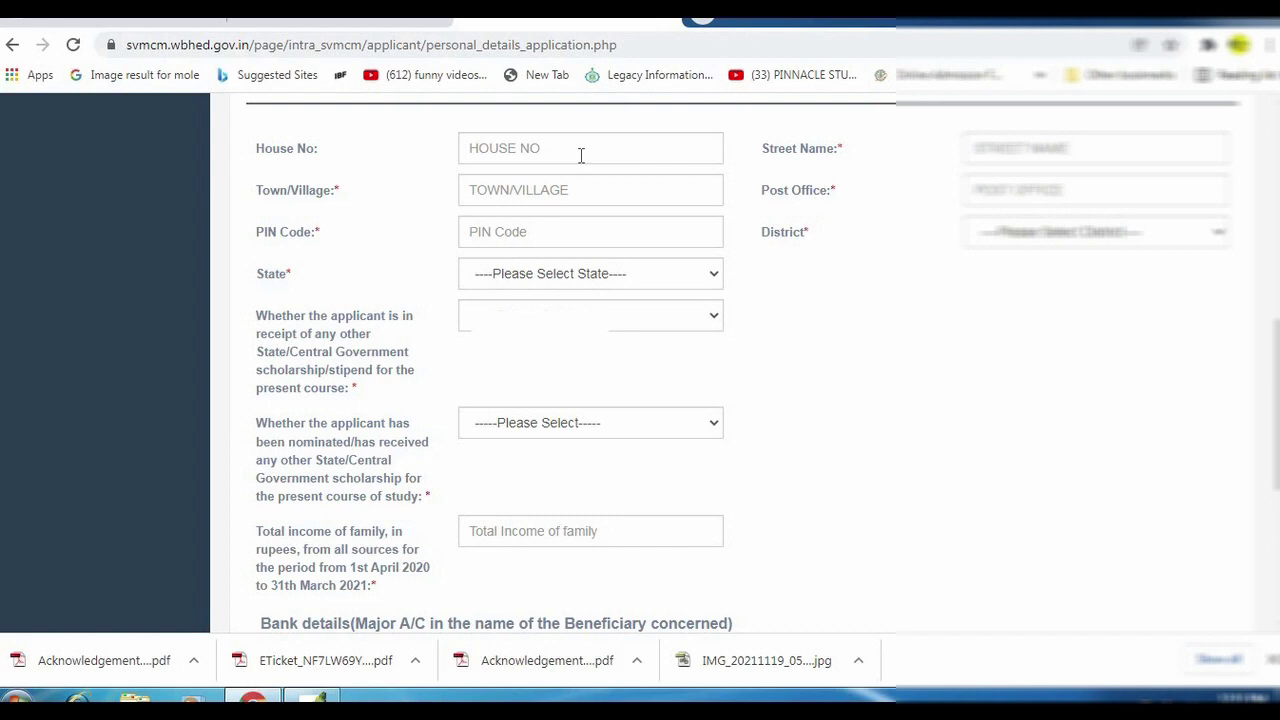
{"action": "scroll", "coordinate": [580, 155], "scroll_direction": "down", "scroll_amount": 4}
{"action": "left_click", "coordinate": [500, 152]}
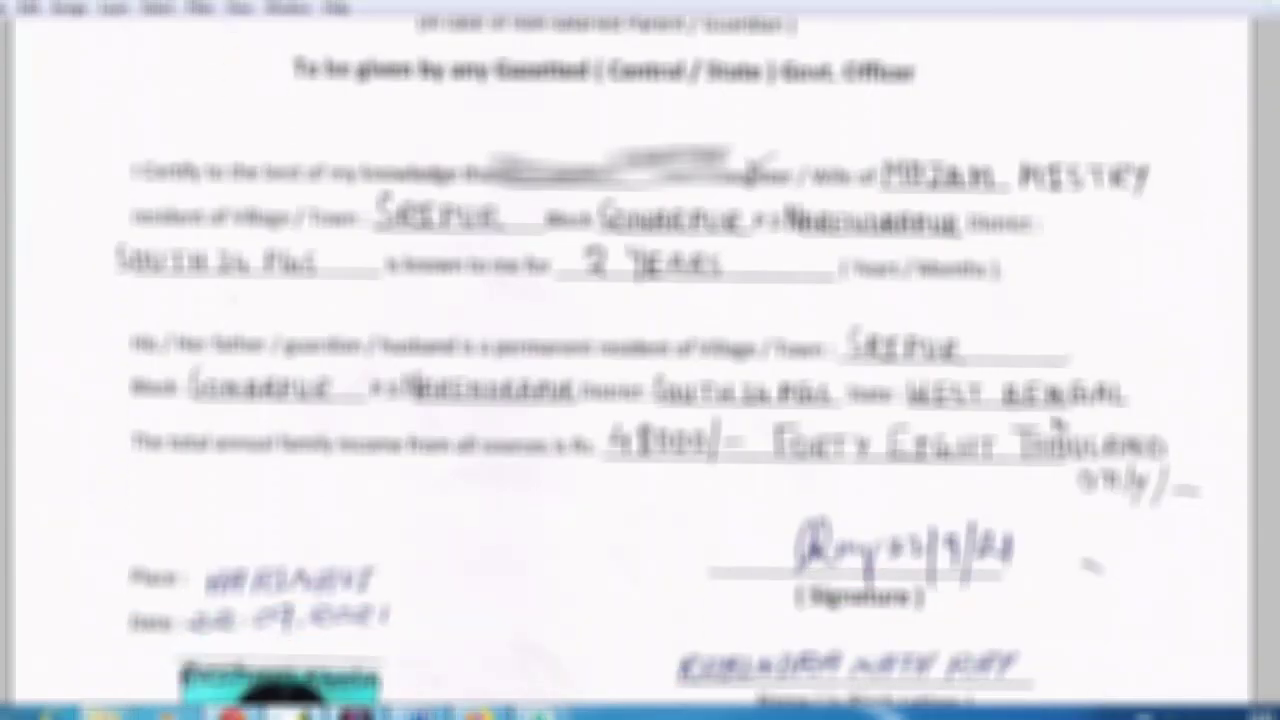
{"action": "scroll", "coordinate": [1058, 425], "scroll_direction": "down", "scroll_amount": 5}
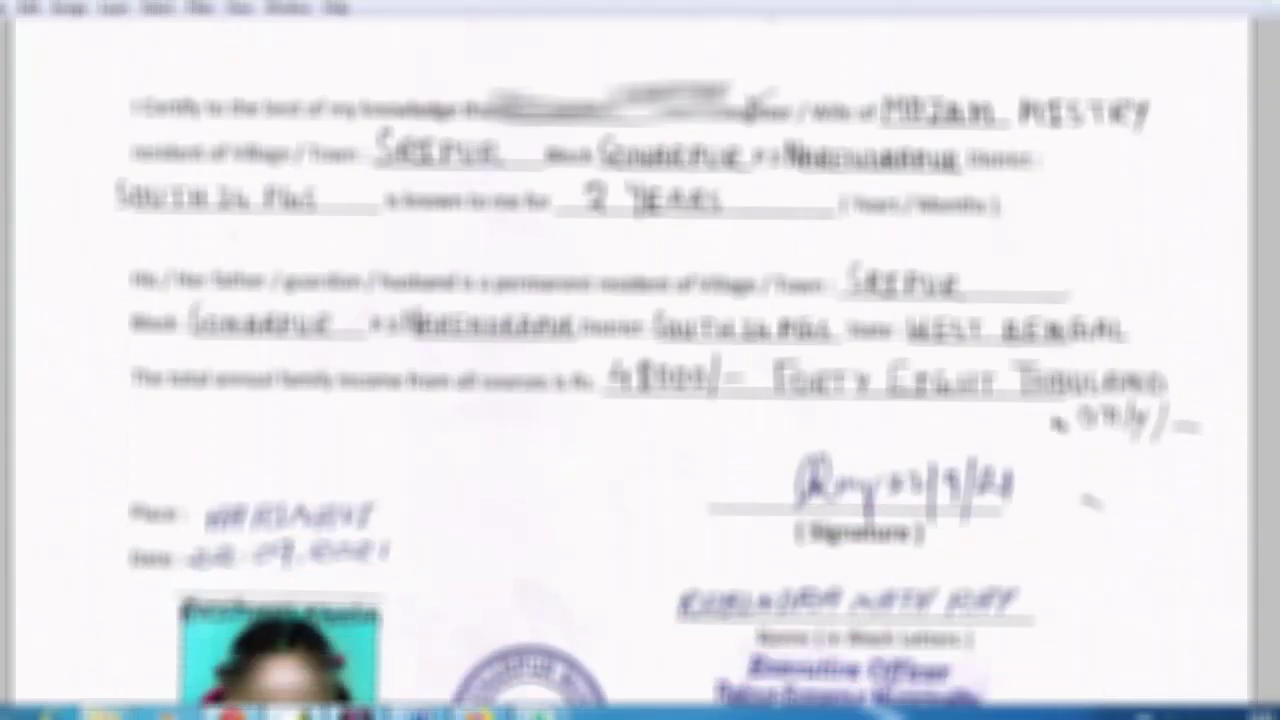
{"action": "scroll", "coordinate": [1058, 425], "scroll_direction": "down", "scroll_amount": 5}
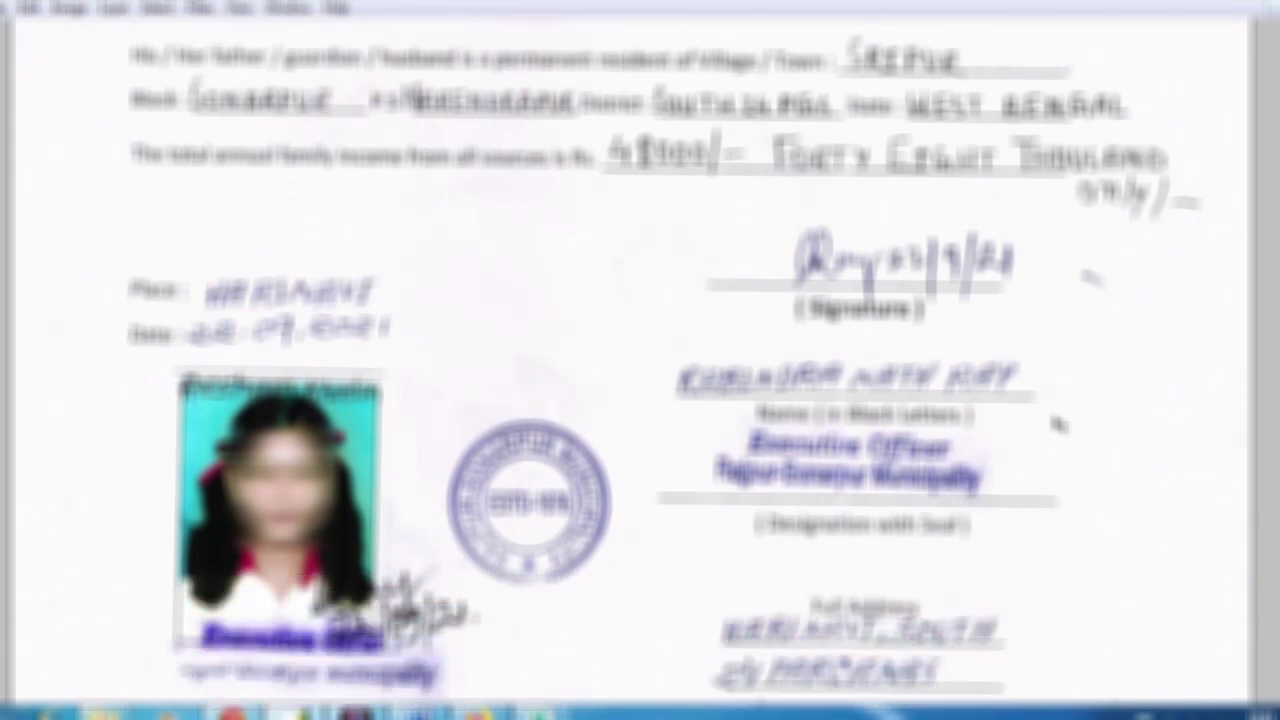
{"action": "scroll", "coordinate": [1058, 425], "scroll_direction": "down", "scroll_amount": 4}
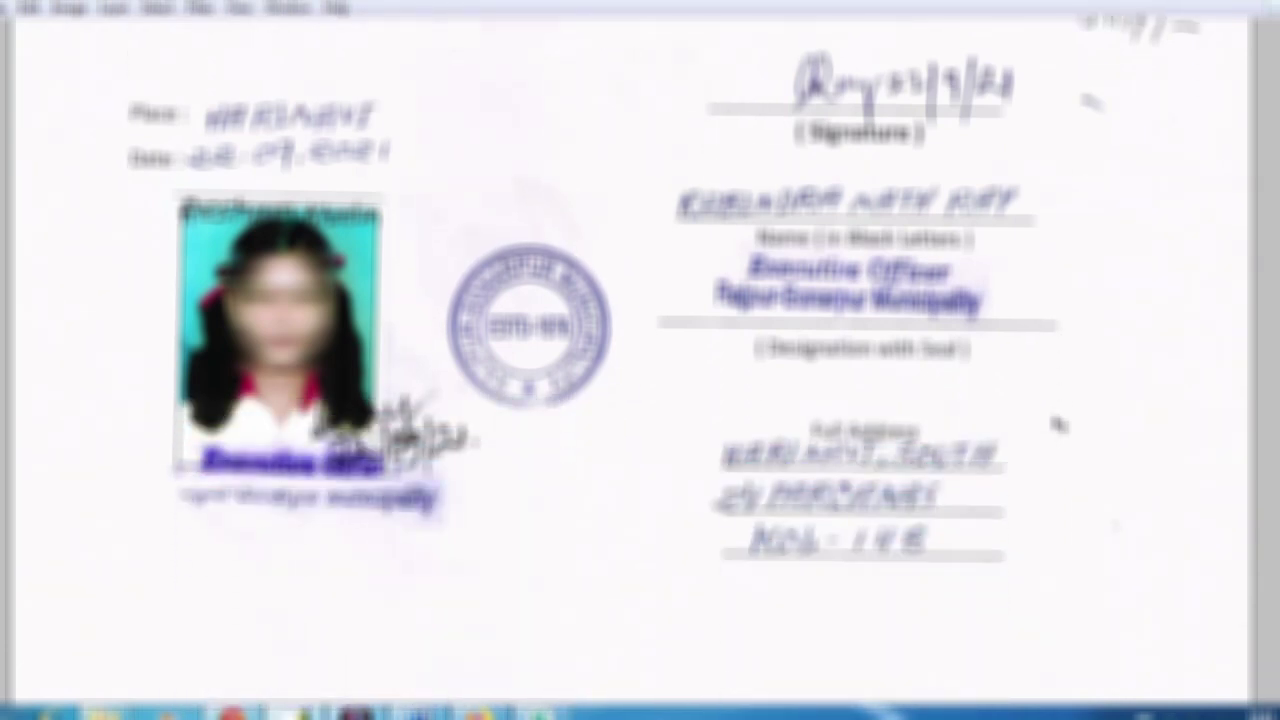
{"action": "scroll", "coordinate": [1058, 425], "scroll_direction": "down", "scroll_amount": 4}
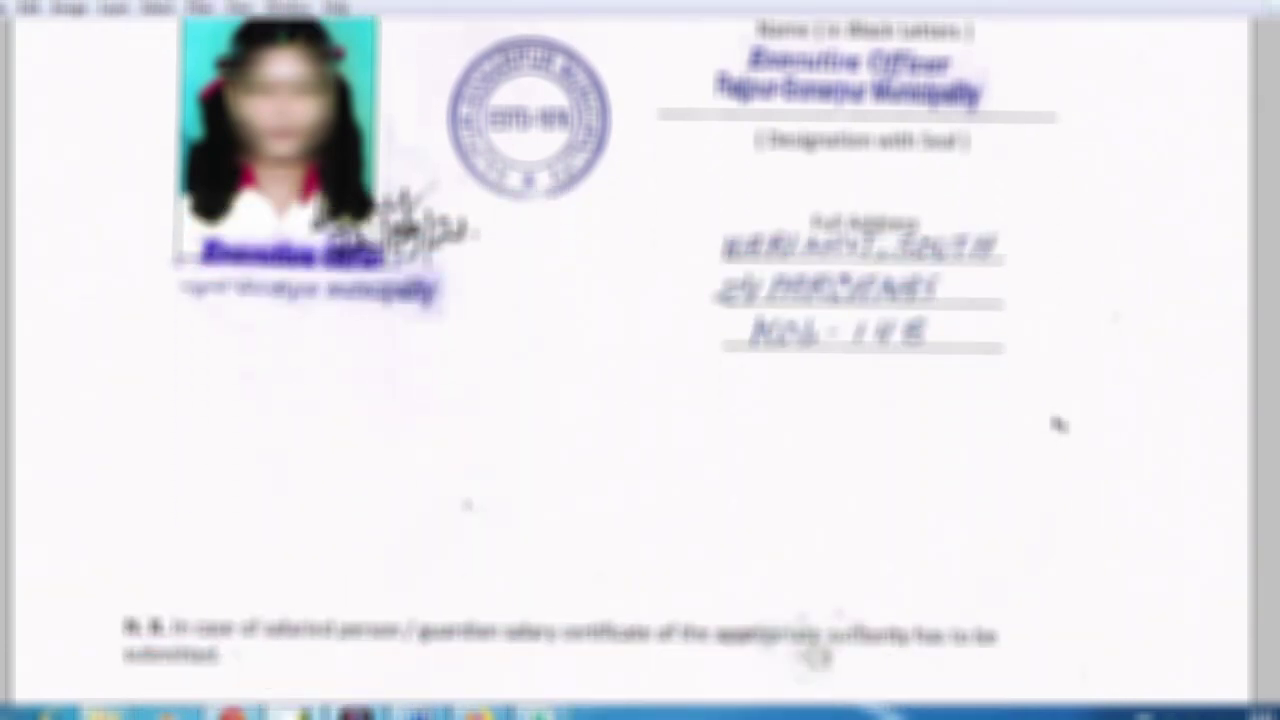
{"action": "scroll", "coordinate": [1058, 425], "scroll_direction": "up", "scroll_amount": 4}
{"action": "scroll", "coordinate": [1058, 425], "scroll_direction": "up", "scroll_amount": 4}
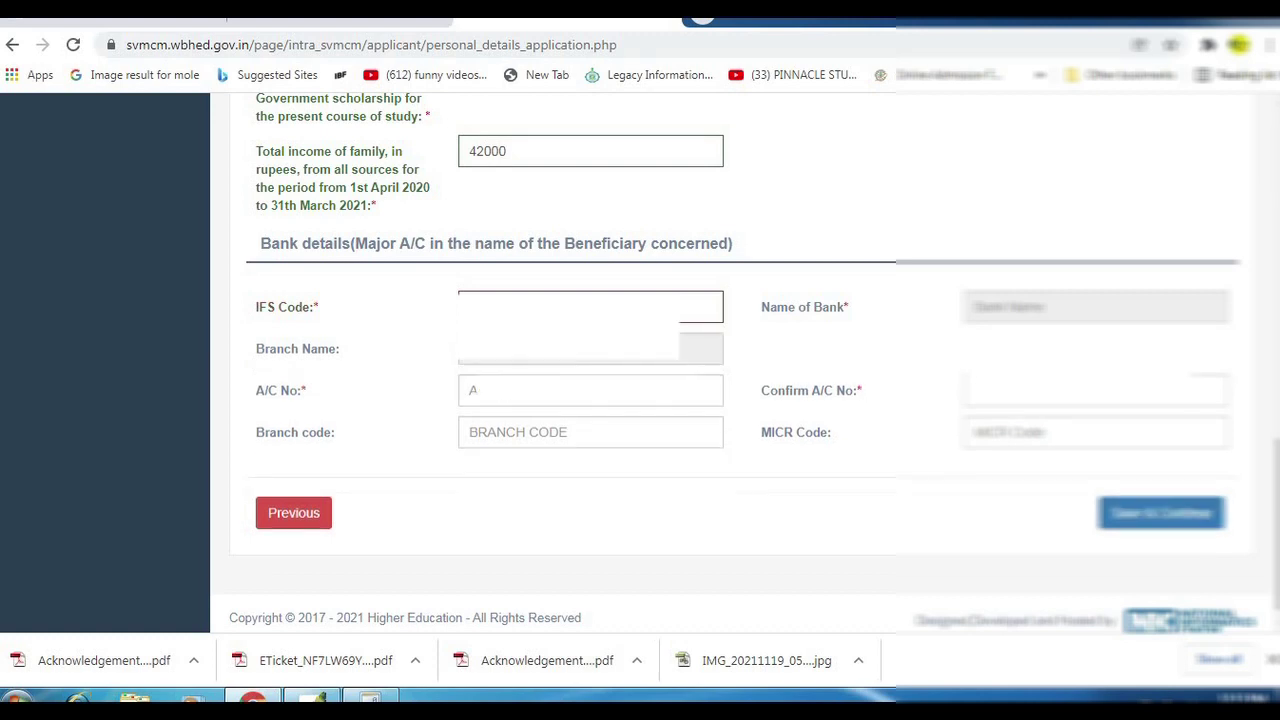
Enter the bank account number in the A/C No field of the bank details.
{"action": "left_click", "coordinate": [542, 405]}
{"action": "type", "text": "••"}
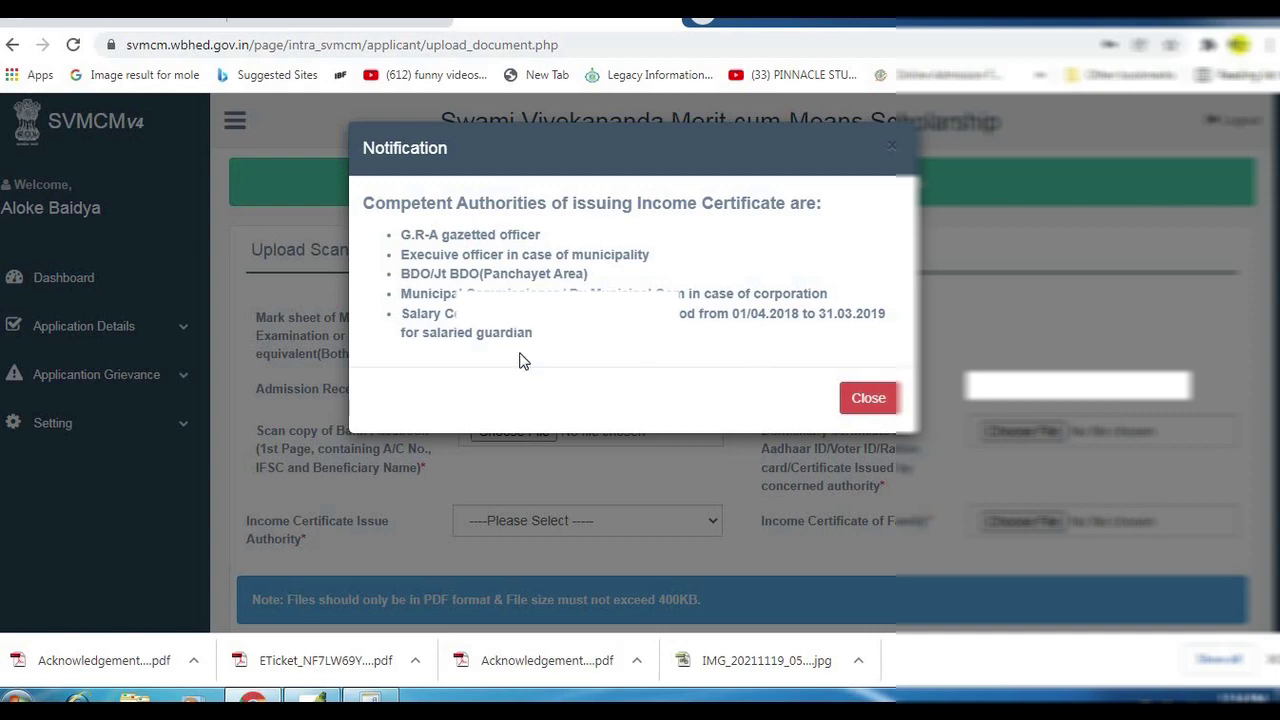
Dismiss the income certificate authorities notification on the Upload Documents page.
{"action": "left_click", "coordinate": [882, 400]}
{"action": "scroll", "coordinate": [811, 277], "scroll_direction": "down", "scroll_amount": 2}
{"action": "scroll", "coordinate": [811, 260], "scroll_direction": "up", "scroll_amount": 5}
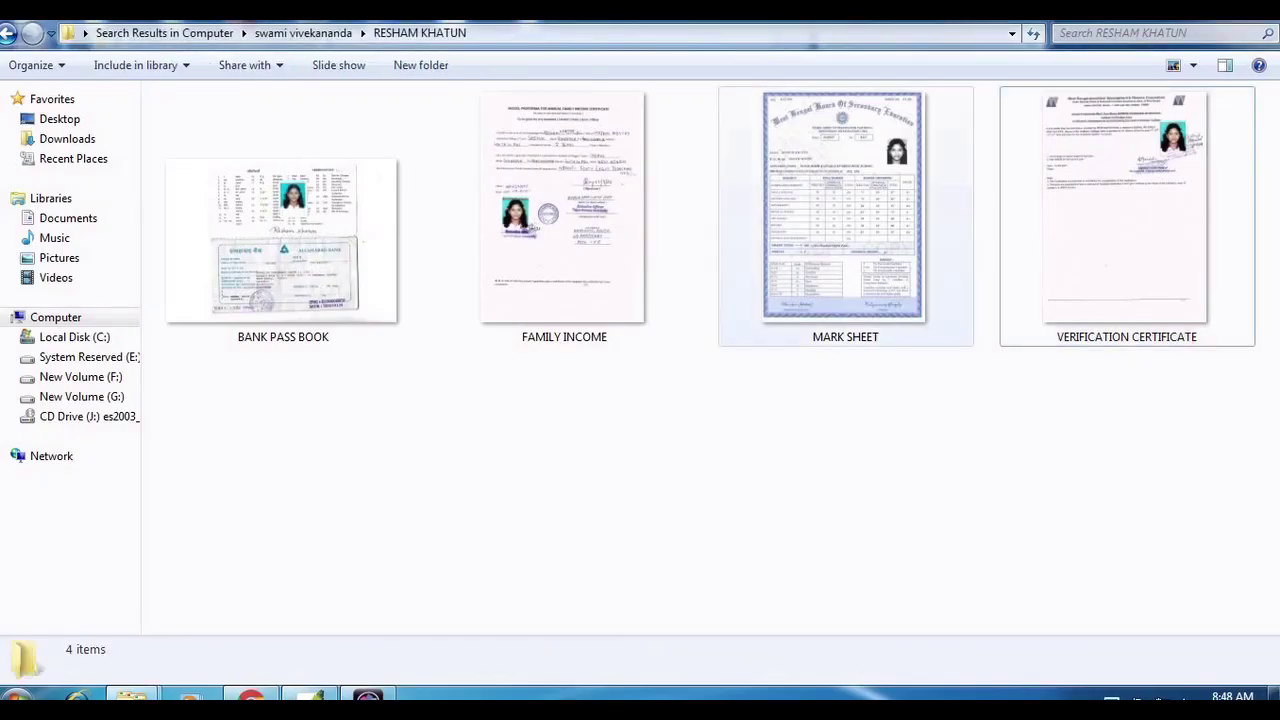
Look over the scanned mark sheet, family income certificate and bank passbook files.
{"action": "left_click", "coordinate": [808, 252]}
{"action": "left_click", "coordinate": [580, 260]}
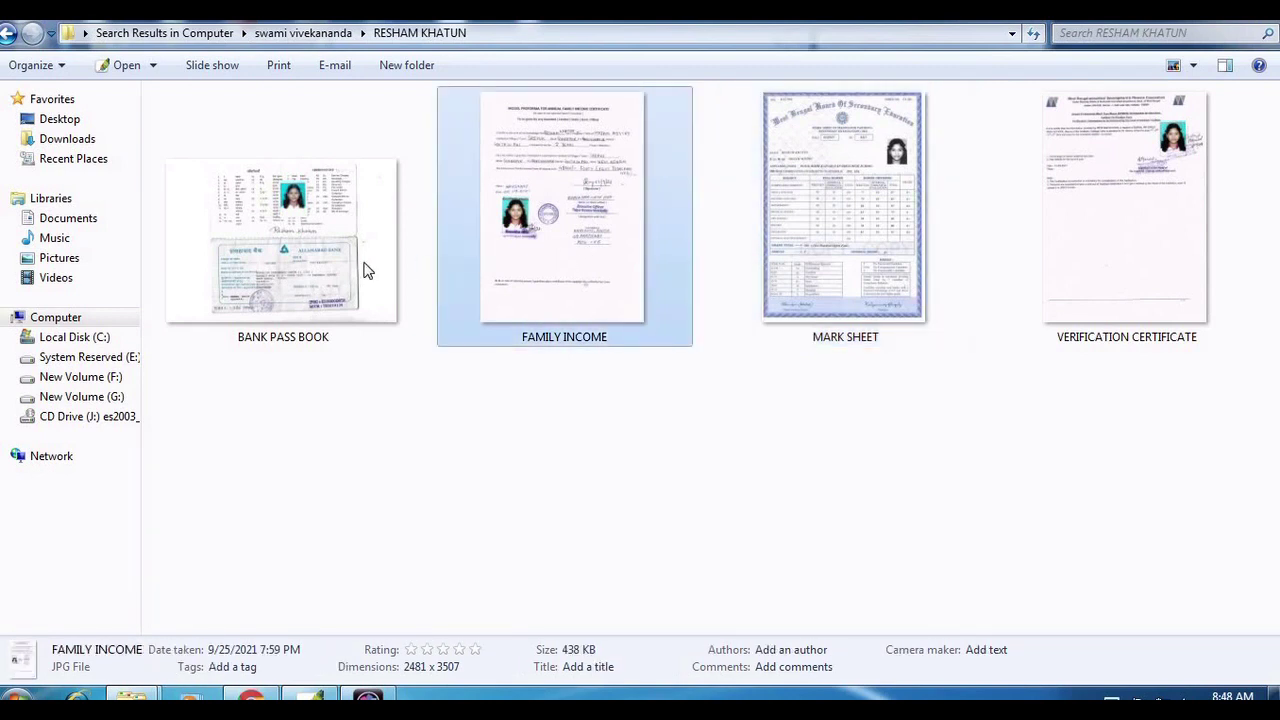
{"action": "left_click", "coordinate": [362, 268]}
{"action": "left_click", "coordinate": [855, 279]}
{"action": "left_click", "coordinate": [592, 292]}
{"action": "left_click", "coordinate": [326, 292]}
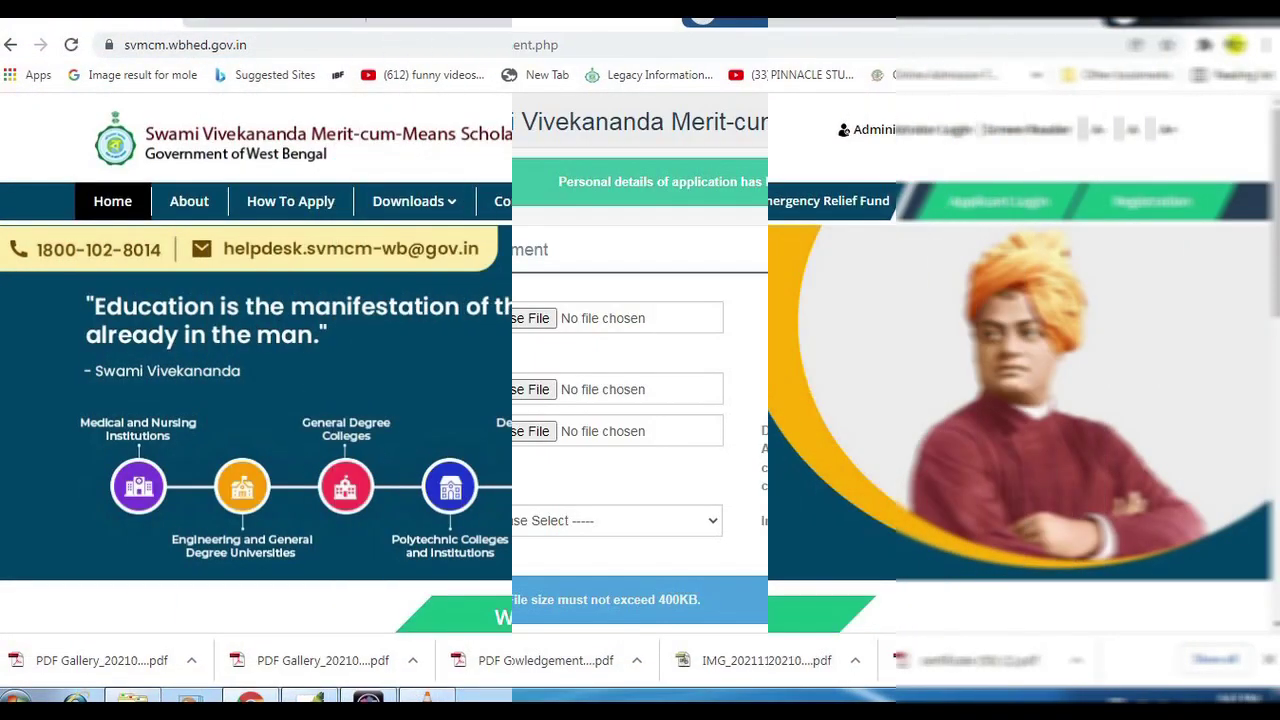
Go to the How To Apply page from the home page and review its application schedule.
{"action": "scroll", "coordinate": [640, 367], "scroll_direction": "down", "scroll_amount": 3}
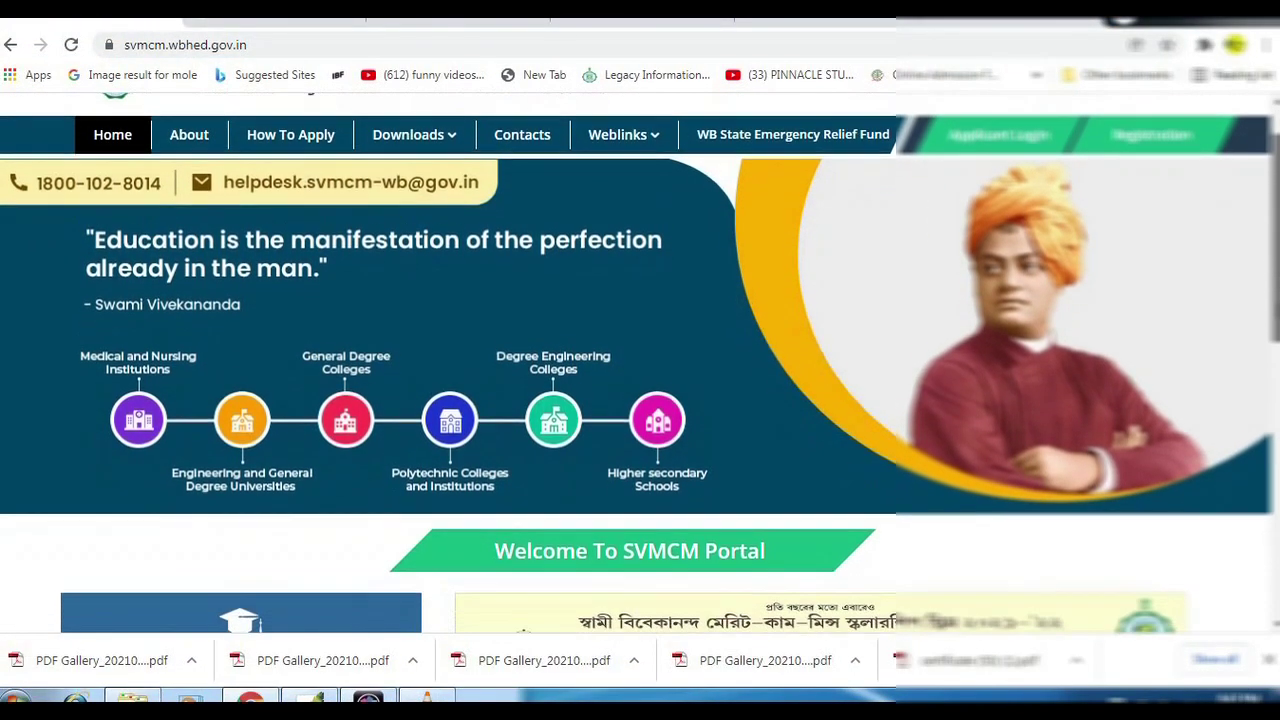
{"action": "scroll", "coordinate": [640, 362], "scroll_direction": "down", "scroll_amount": 4}
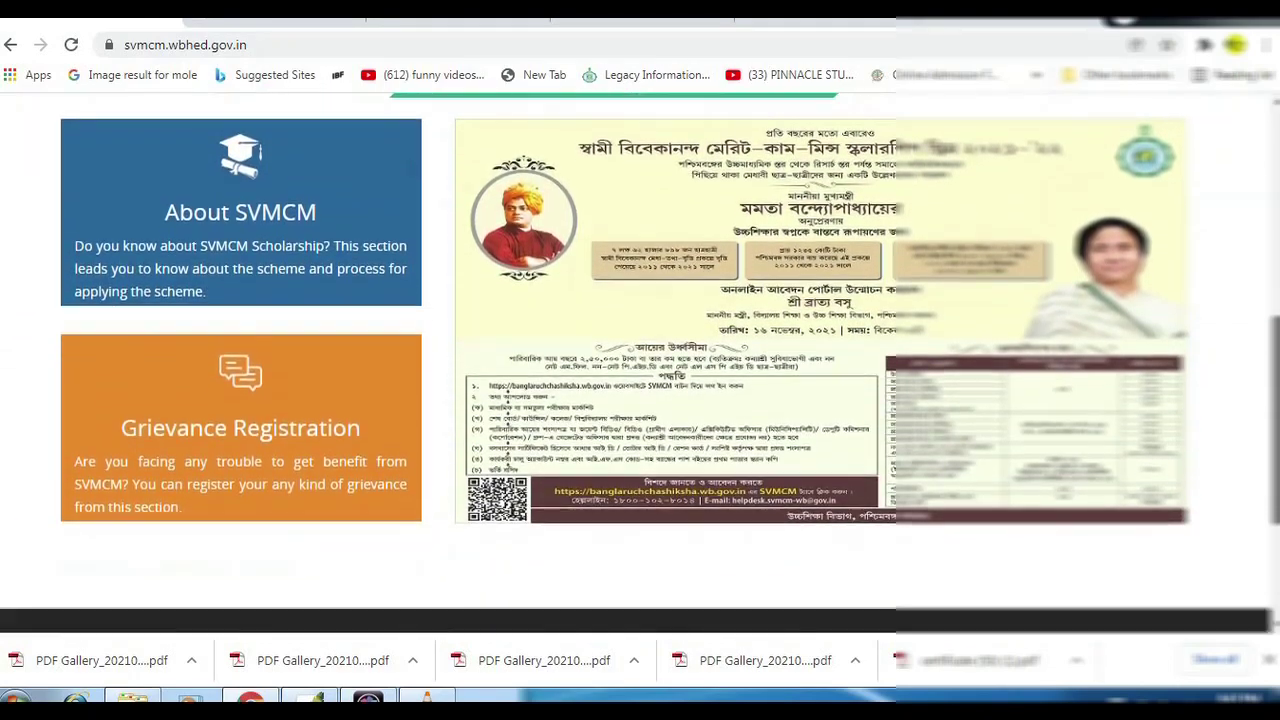
{"action": "scroll", "coordinate": [640, 364], "scroll_direction": "up", "scroll_amount": 4}
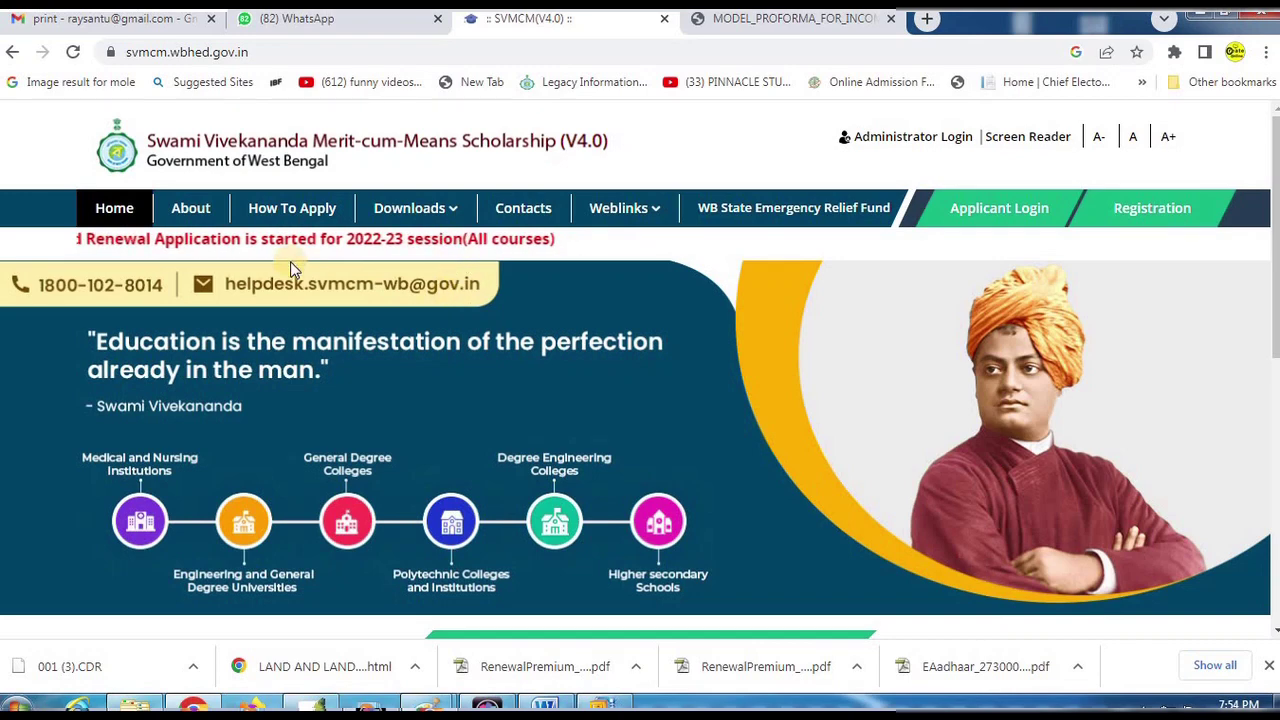
{"action": "left_click", "coordinate": [311, 215]}
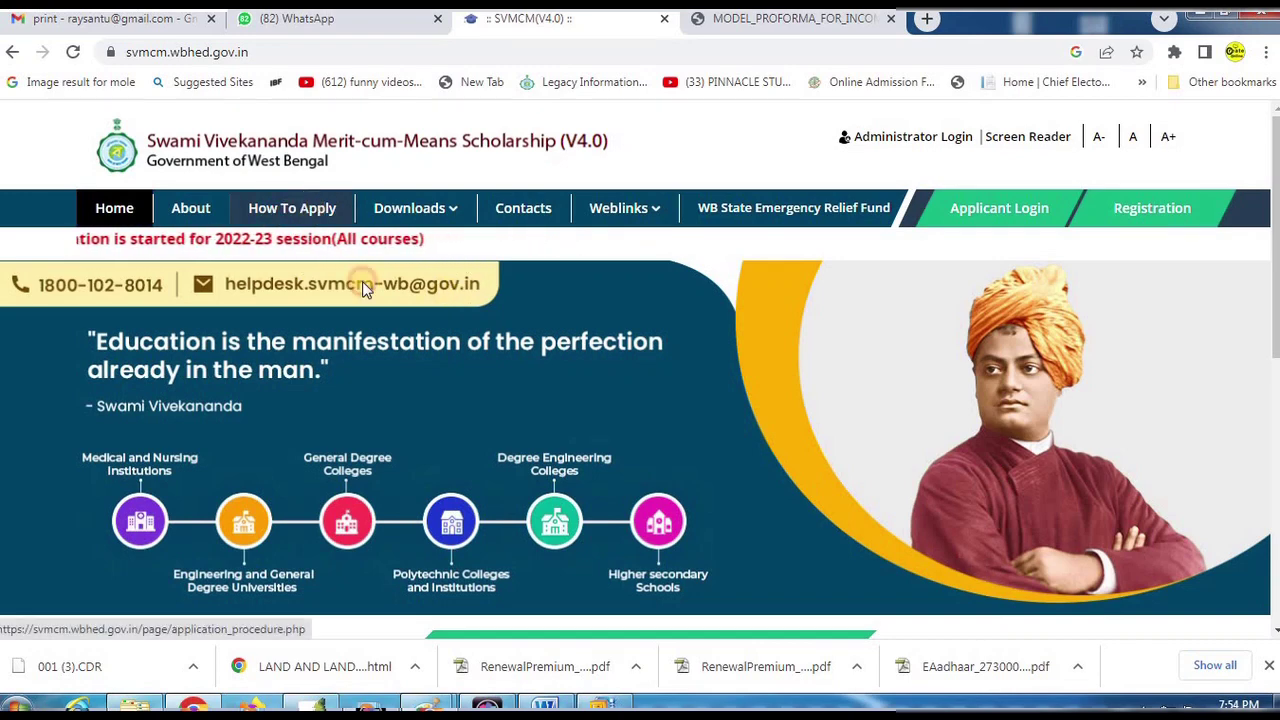
{"action": "scroll", "coordinate": [405, 365], "scroll_direction": "down", "scroll_amount": 5}
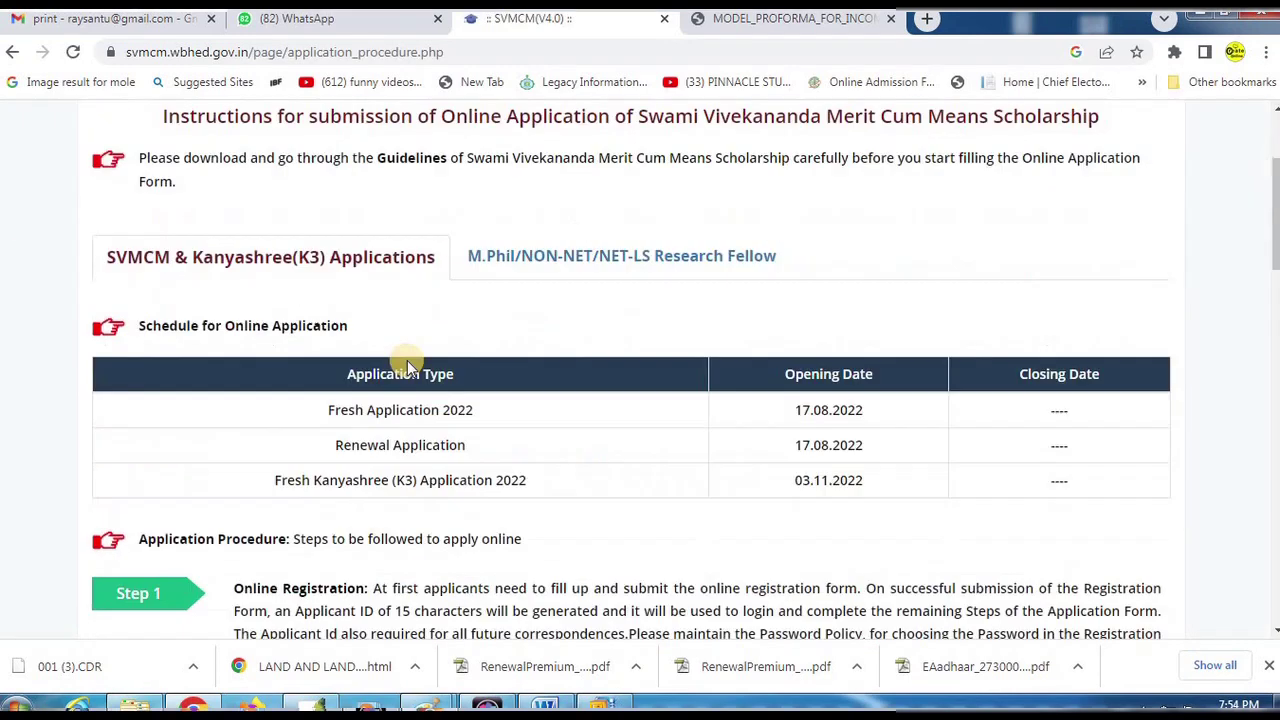
{"action": "scroll", "coordinate": [408, 360], "scroll_direction": "up", "scroll_amount": 5}
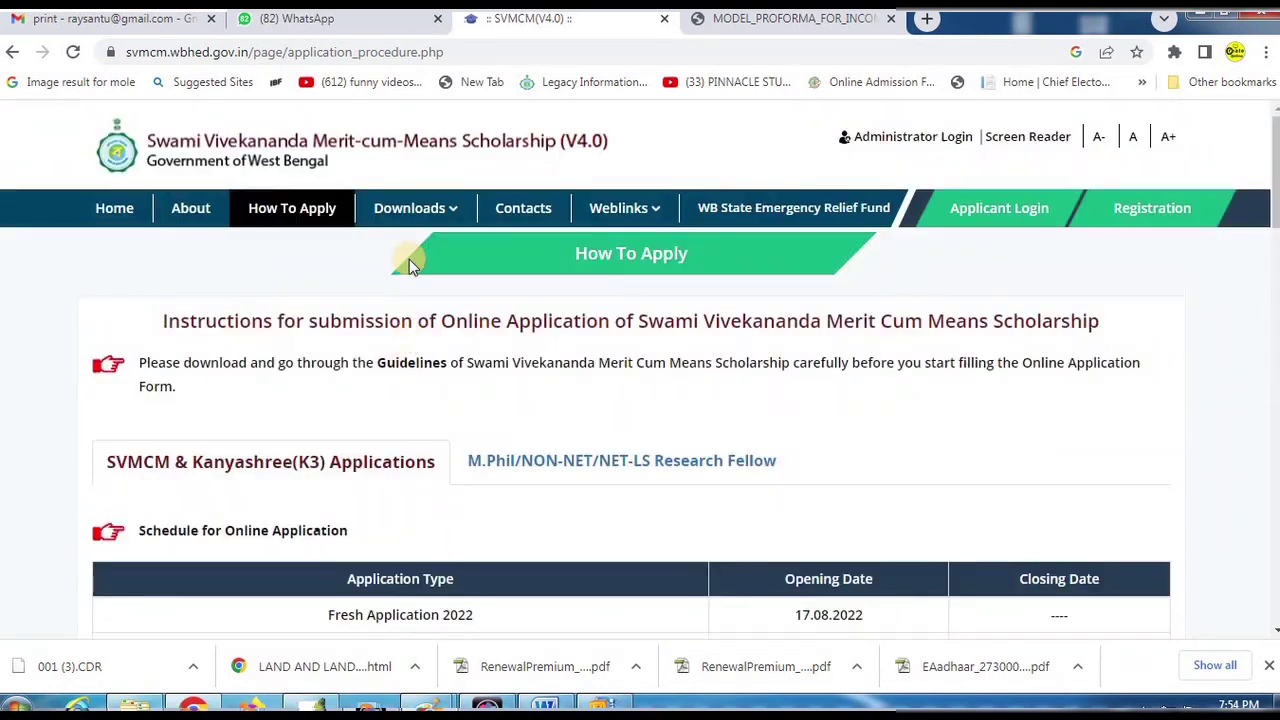